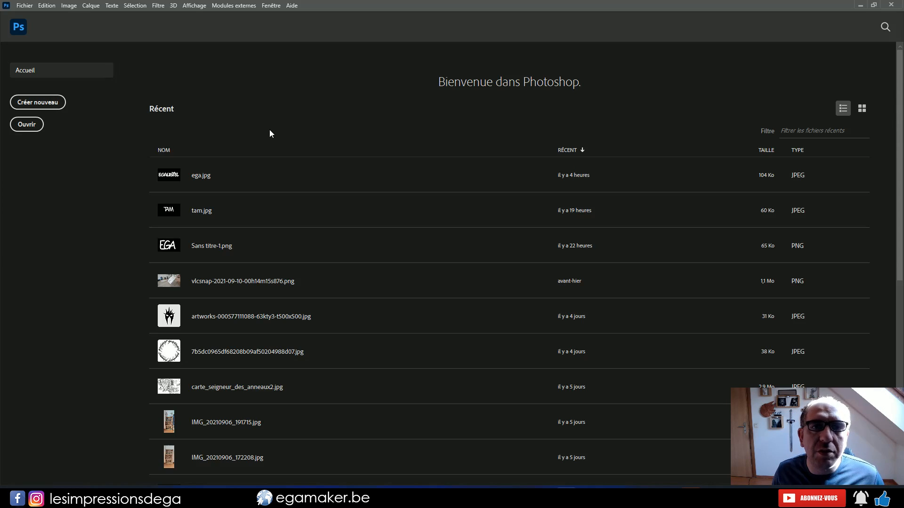
Create a 1920 x 1080 px HDTV document with a black background and place a horizontal guide across its lower third
{"action": "left_click", "coordinate": [37, 102]}
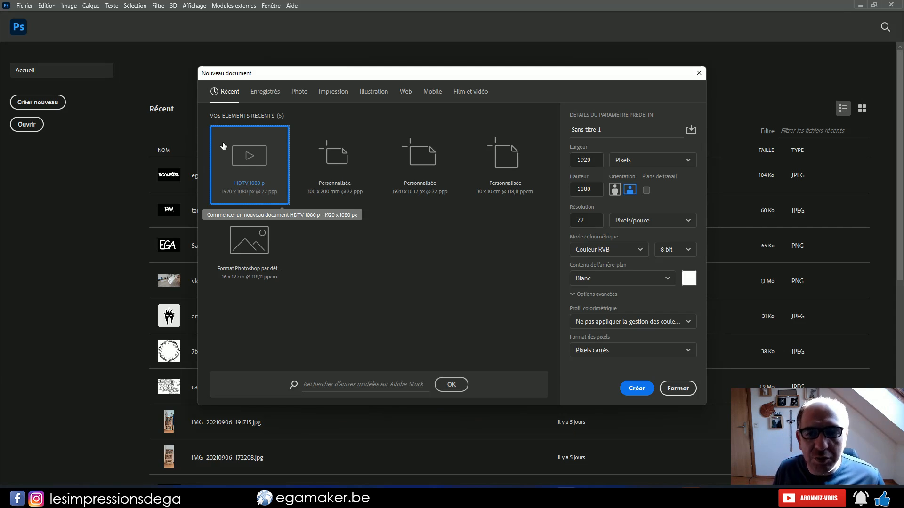
{"action": "left_click", "coordinate": [608, 276]}
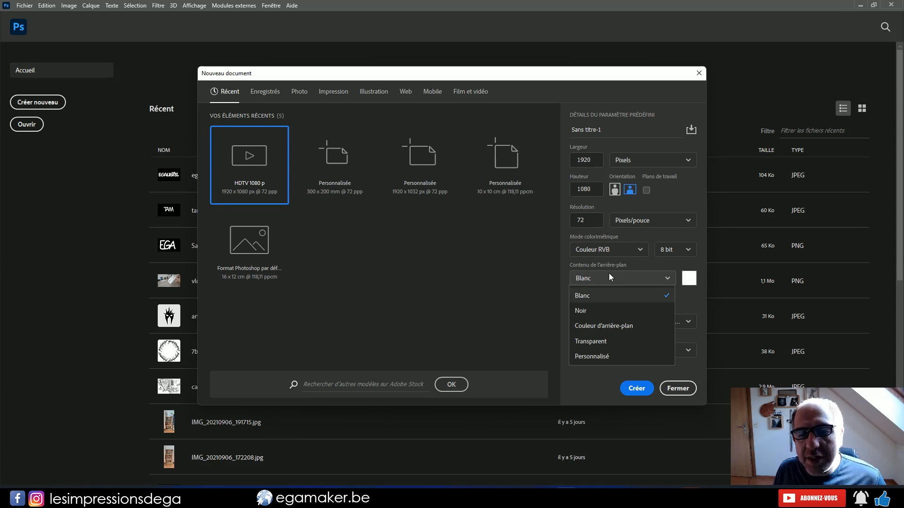
{"action": "left_click", "coordinate": [605, 317]}
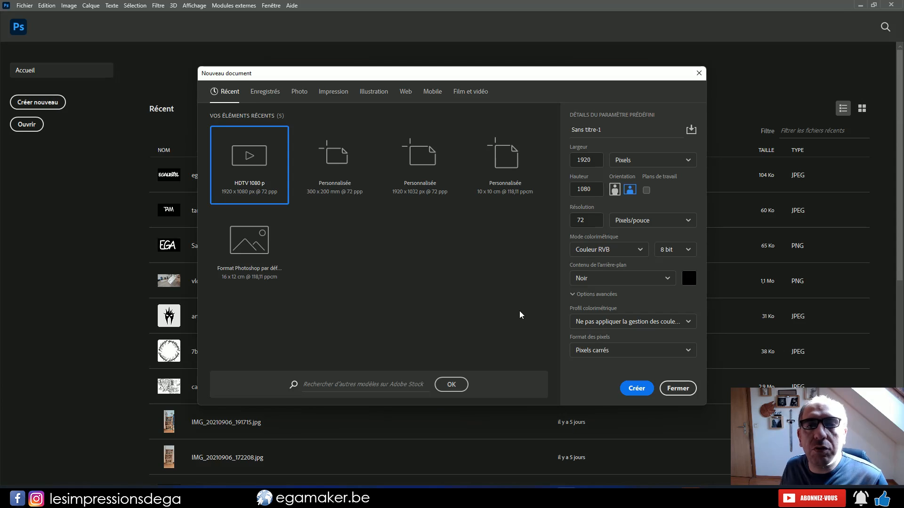
{"action": "key", "text": "Return"}
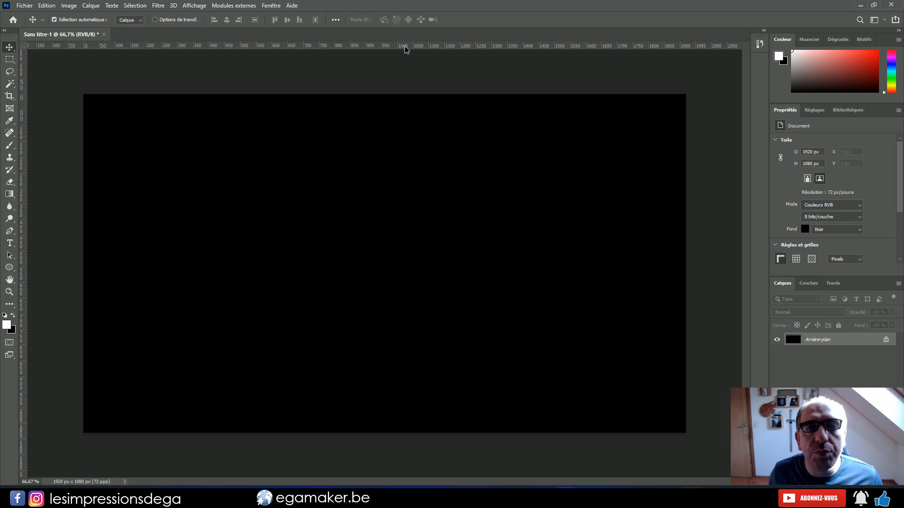
{"action": "left_click_drag", "start_coordinate": [405, 47], "coordinate": [345, 328]}
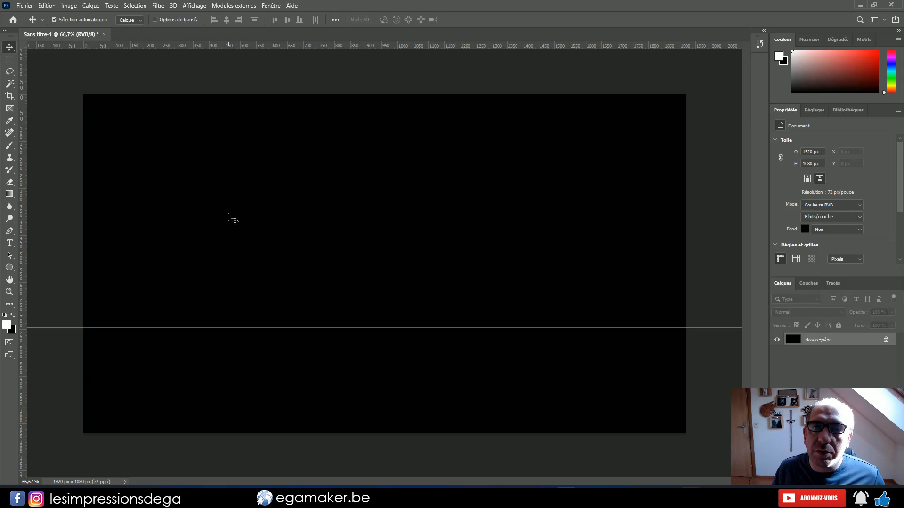
Add the horizontal text "EGA" in Arial Bold at 432 pt on the canvas, above the guide
{"action": "left_click", "coordinate": [10, 243]}
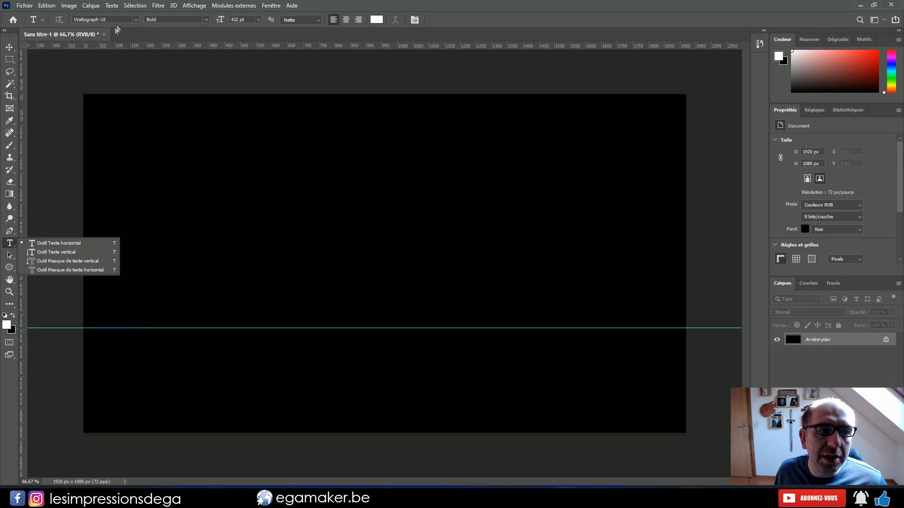
{"action": "left_click", "coordinate": [136, 20]}
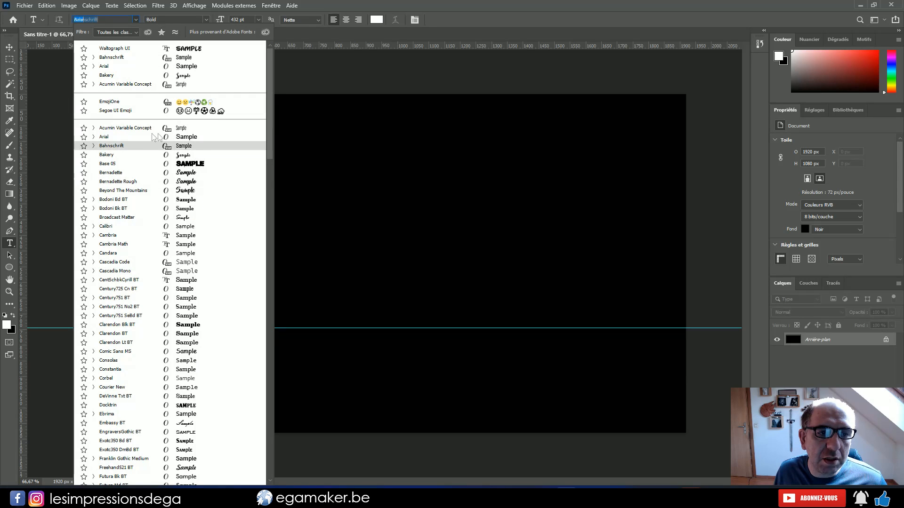
{"action": "left_click", "coordinate": [113, 137]}
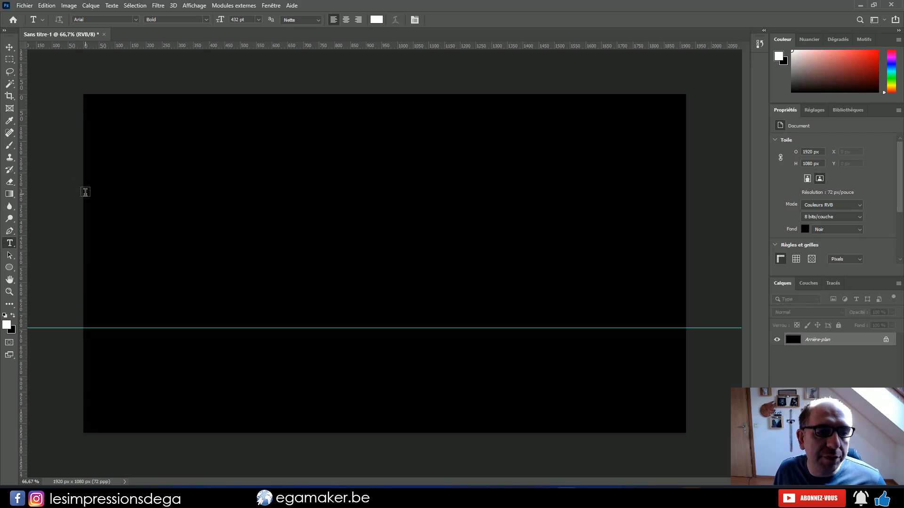
{"action": "left_click", "coordinate": [193, 275]}
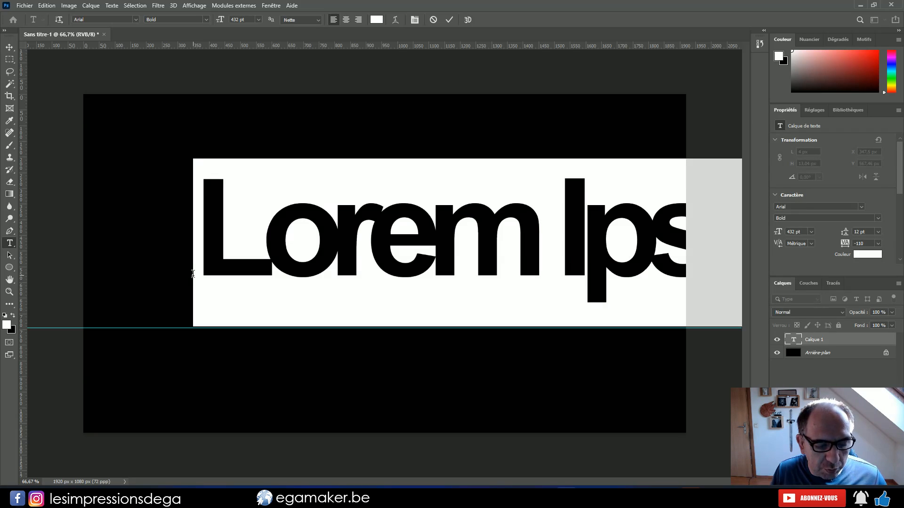
{"action": "type", "text": "EGA"}
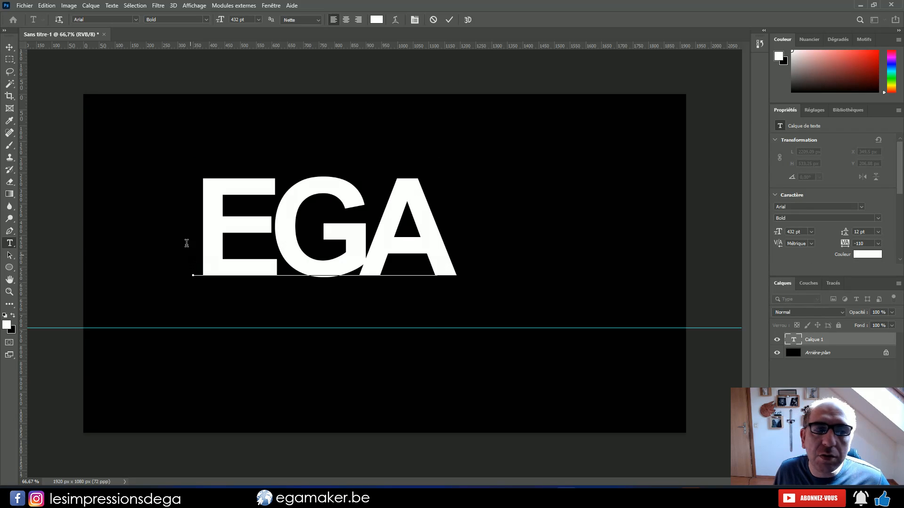
Commit the EGA text and move it so that the flat bases of the letters rest on the guide
{"action": "key", "text": "Escape"}
{"action": "key", "text": "v"}
{"action": "left_click_drag", "start_coordinate": [288, 252], "coordinate": [330, 307]}
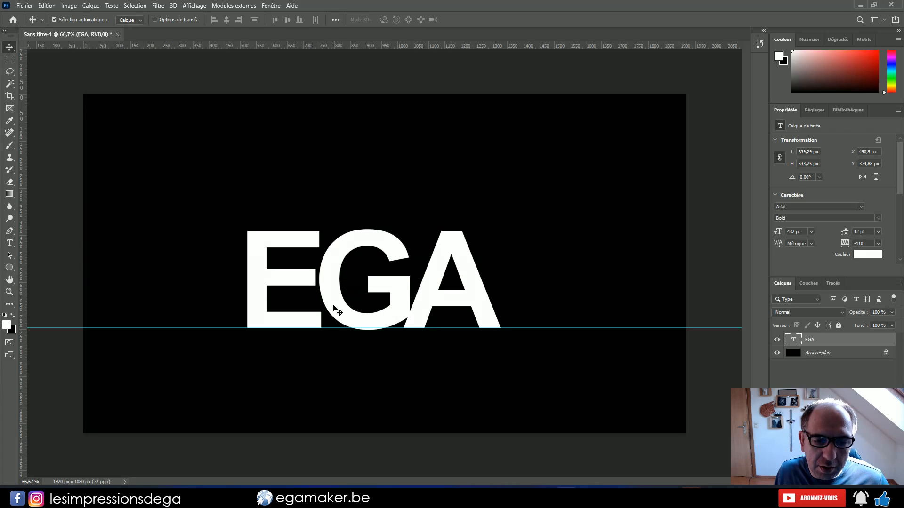
{"action": "scroll", "coordinate": [390, 349], "scroll_direction": "up", "scroll_amount": 3, "text": "alt"}
{"action": "scroll", "coordinate": [389, 349], "scroll_direction": "up", "scroll_amount": 3, "text": "alt"}
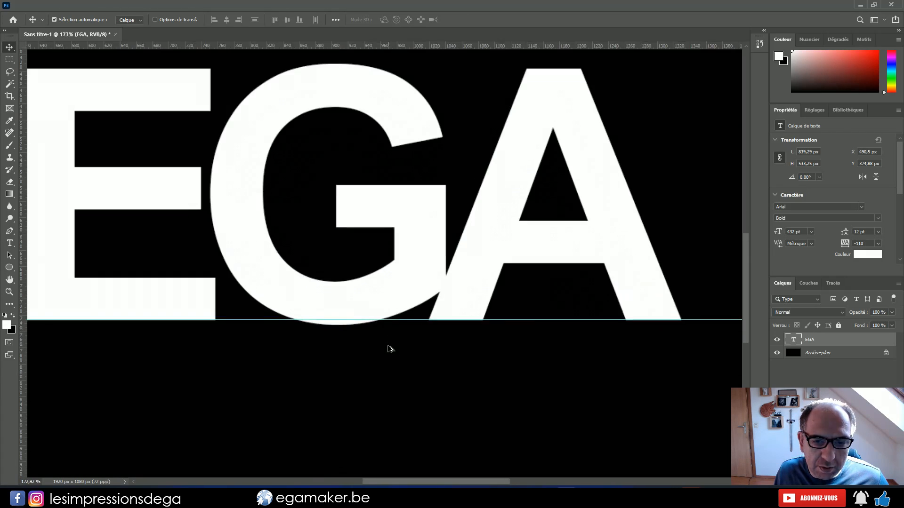
{"action": "scroll", "coordinate": [109, 104], "scroll_direction": "up", "scroll_amount": 1, "text": "alt"}
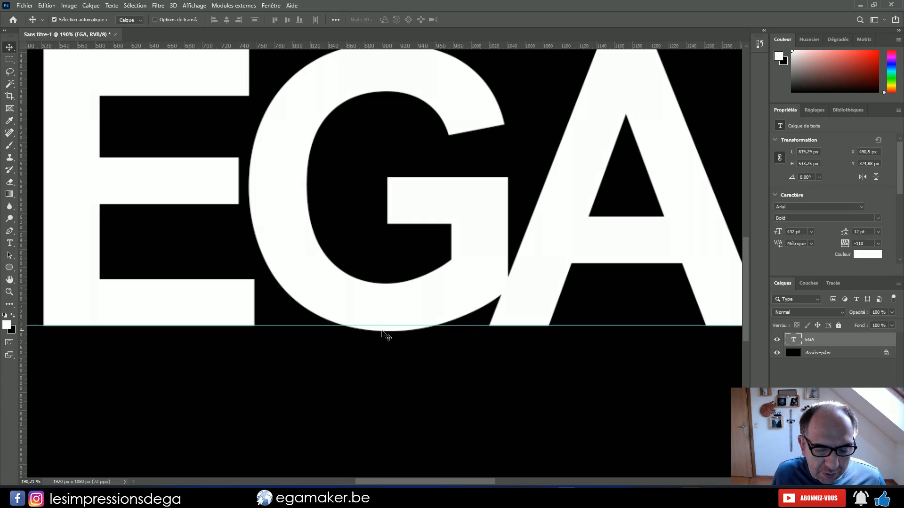
{"action": "scroll", "coordinate": [382, 333], "scroll_direction": "up", "scroll_amount": 3, "text": "alt"}
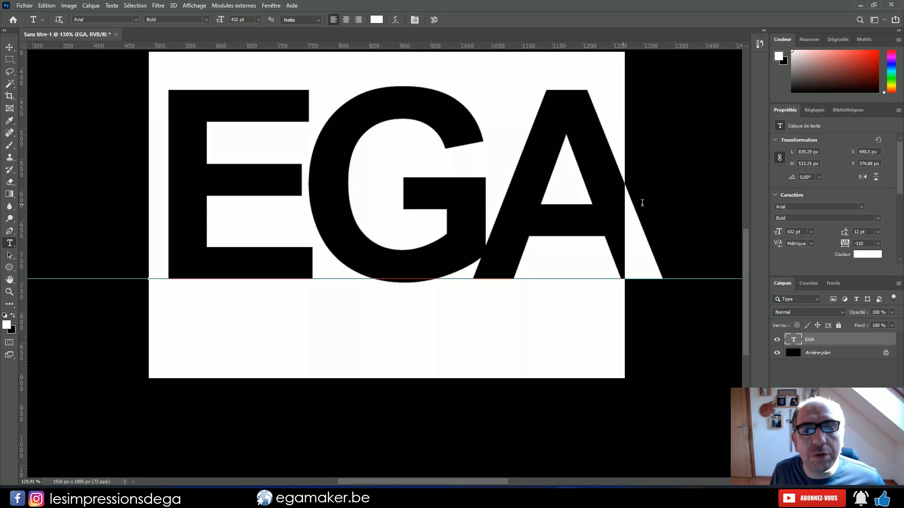
Try successive fonts on the EGA text, settling on Grand Aventure Text with the tracking at 0
{"action": "left_click", "coordinate": [642, 202]}
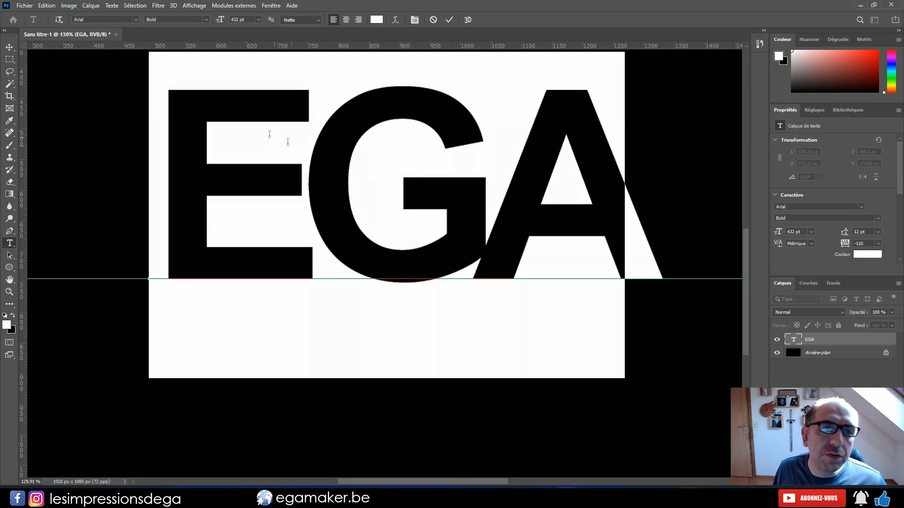
{"action": "left_click", "coordinate": [104, 19]}
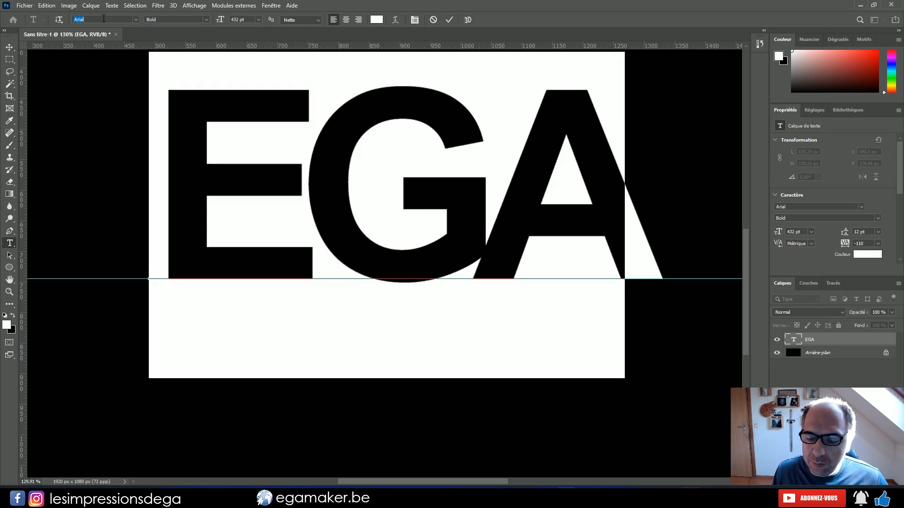
{"action": "key", "text": "Down"}
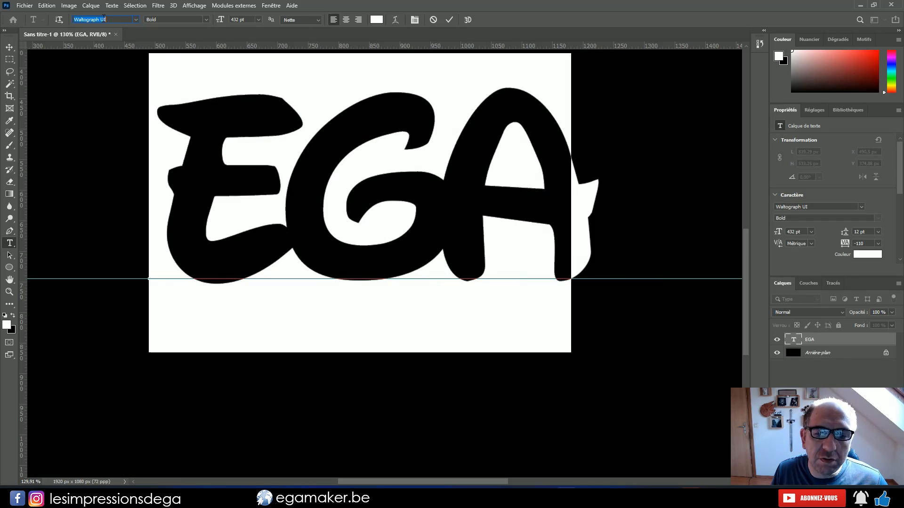
{"action": "key", "text": "Down"}
{"action": "key", "text": "Down"}
{"action": "key", "text": "Down"}
{"action": "key", "text": "Down"}
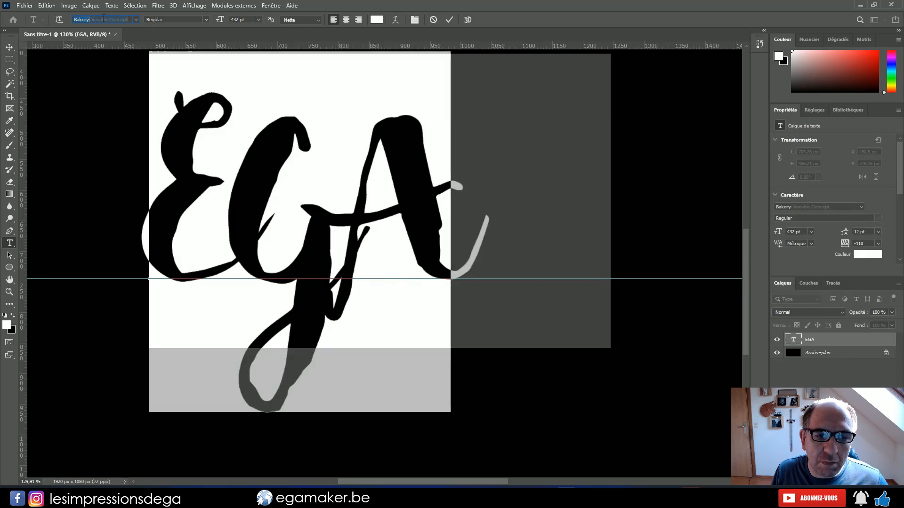
{"action": "key", "text": "Down"}
{"action": "key", "text": "Down"}
{"action": "key", "text": "Down"}
{"action": "key", "text": "Down"}
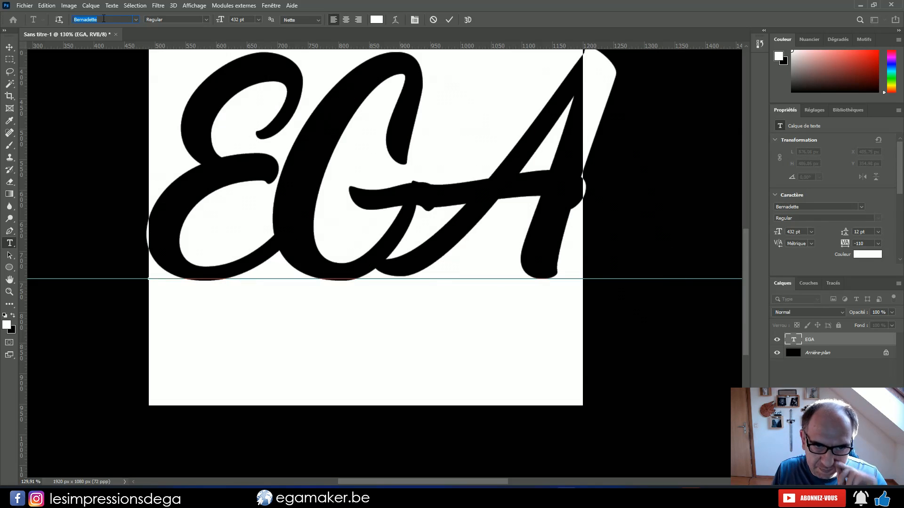
{"action": "key", "text": "Down"}
{"action": "key", "text": "Down"}
{"action": "key", "text": "Down"}
{"action": "key", "text": "Down"}
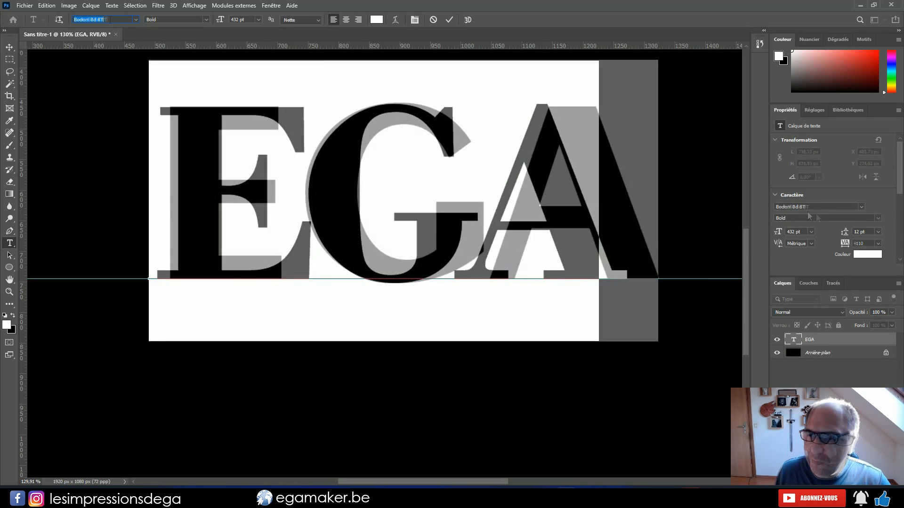
{"action": "key", "text": "Down"}
{"action": "key", "text": "Down"}
{"action": "key", "text": "Down"}
{"action": "key", "text": "Down"}
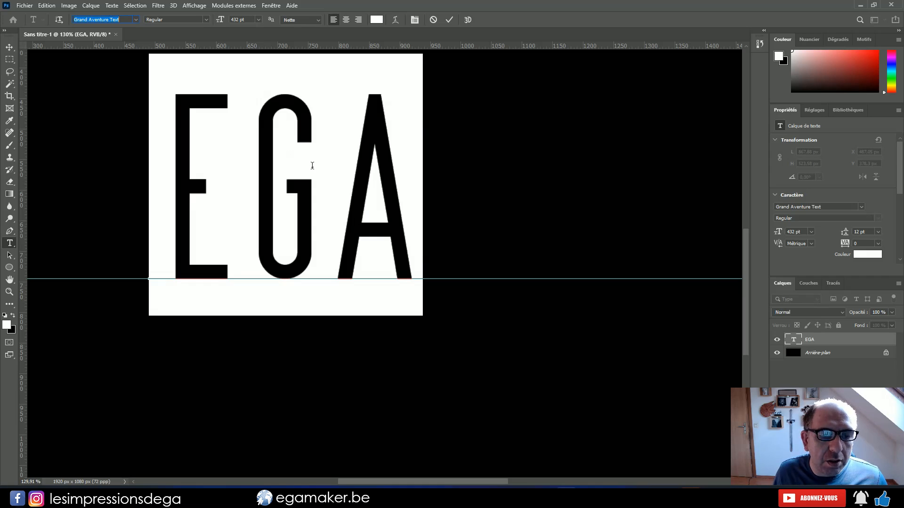
Replace the capitals GA with lowercase "ga", set the font to GeoSlab703 MdCn BT and commit the text
{"action": "left_click", "coordinate": [273, 309]}
{"action": "scroll", "coordinate": [272, 296], "scroll_direction": "up", "scroll_amount": 5, "text": "alt"}
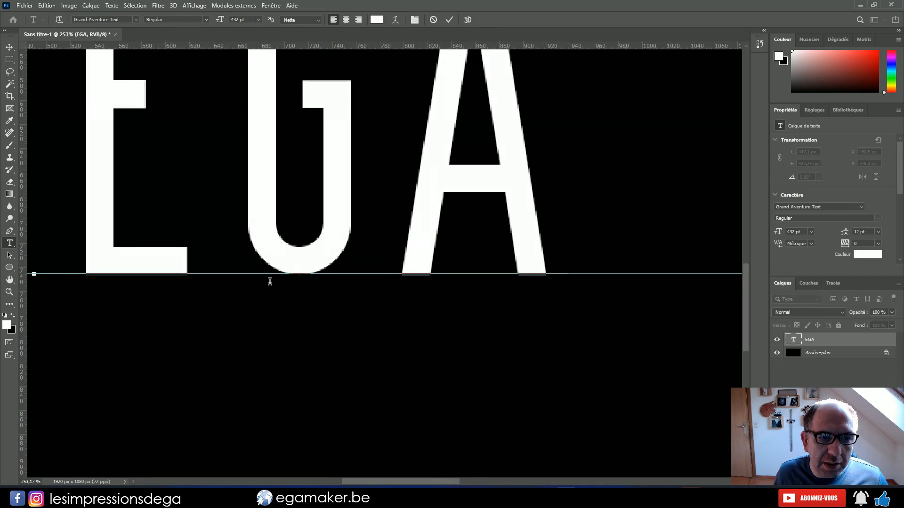
{"action": "scroll", "coordinate": [270, 281], "scroll_direction": "down", "scroll_amount": 5, "text": "alt"}
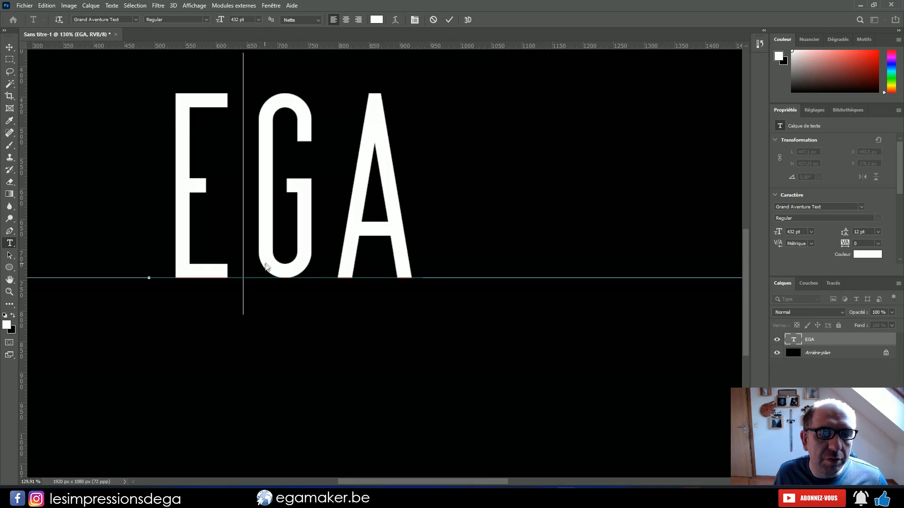
{"action": "left_click_drag", "start_coordinate": [428, 482], "coordinate": [399, 481]}
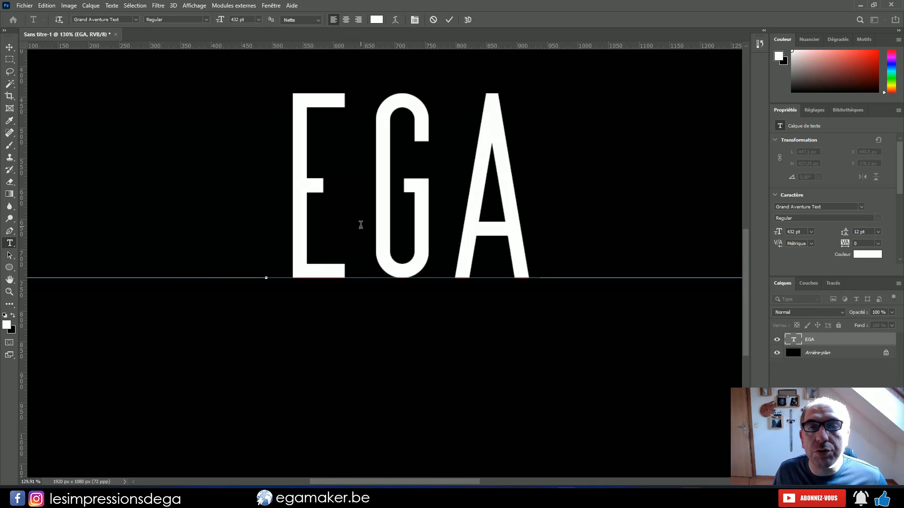
{"action": "left_click_drag", "start_coordinate": [361, 225], "coordinate": [578, 233]}
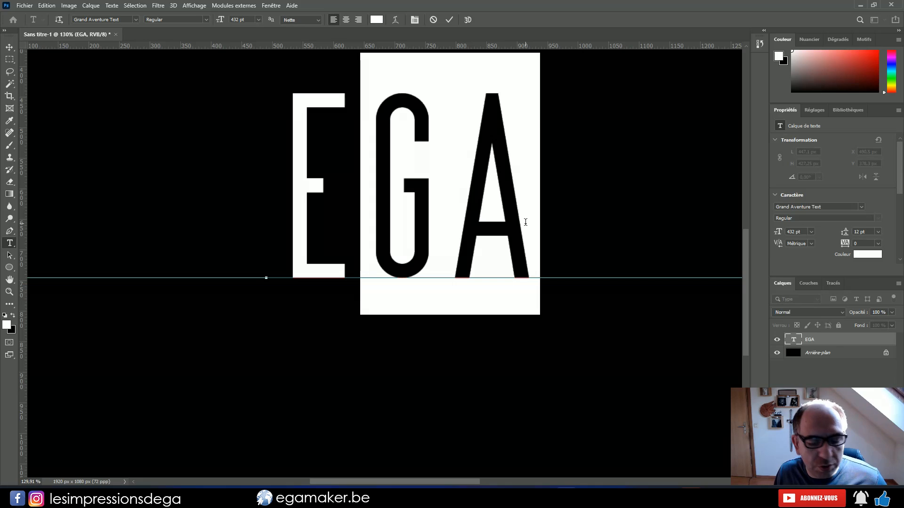
{"action": "type", "text": "ga"}
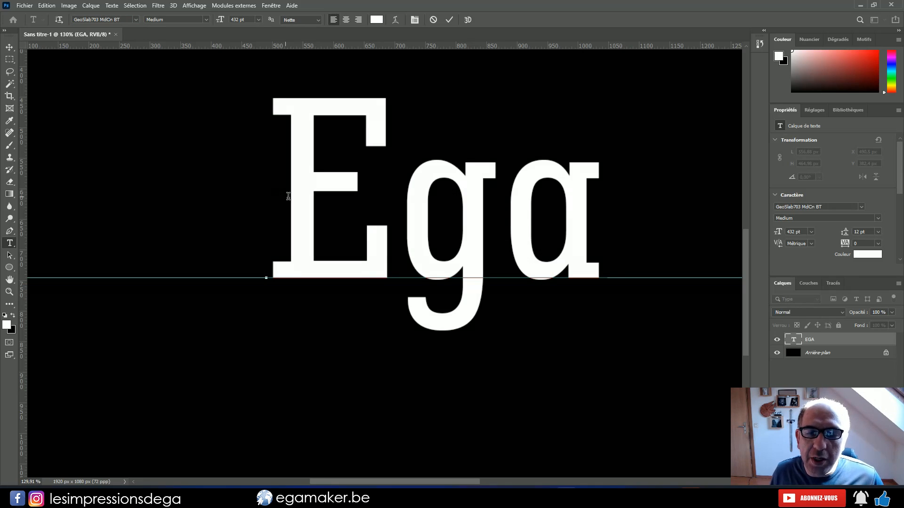
{"action": "left_click_drag", "start_coordinate": [415, 228], "coordinate": [481, 222]}
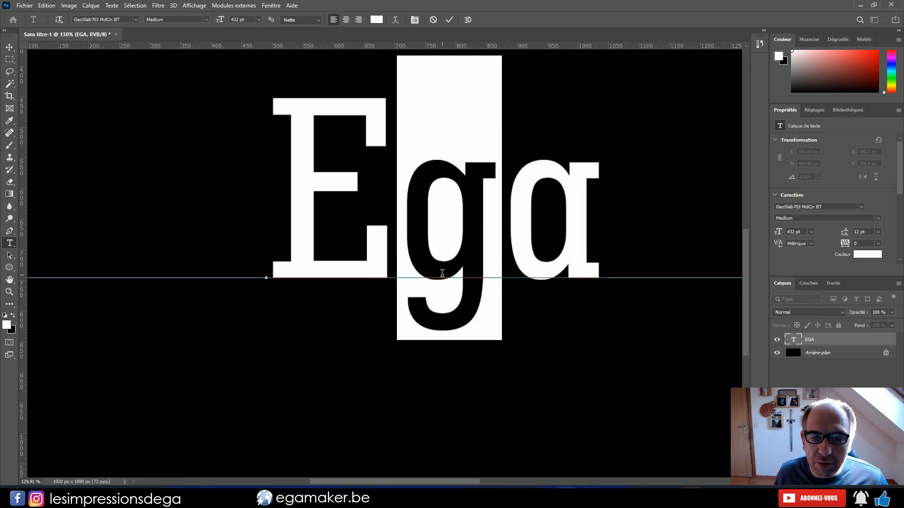
{"action": "left_click", "coordinate": [408, 274]}
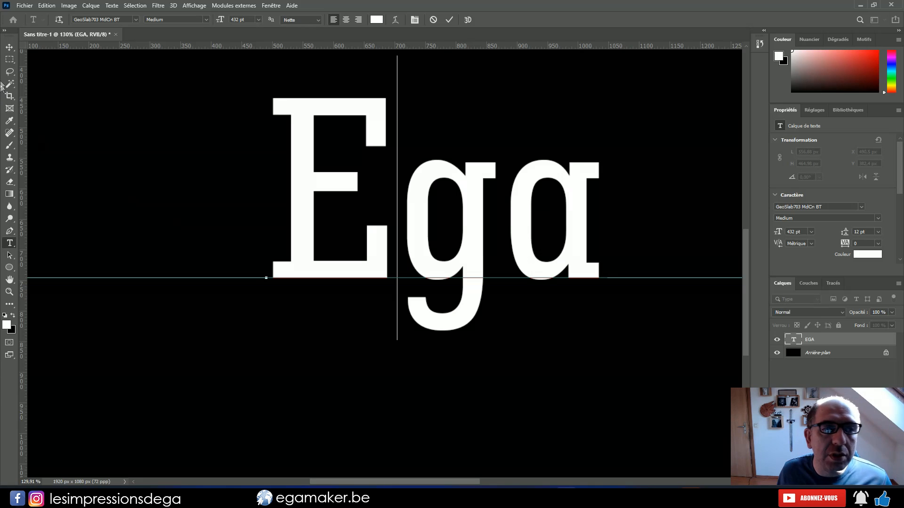
{"action": "left_click", "coordinate": [10, 47]}
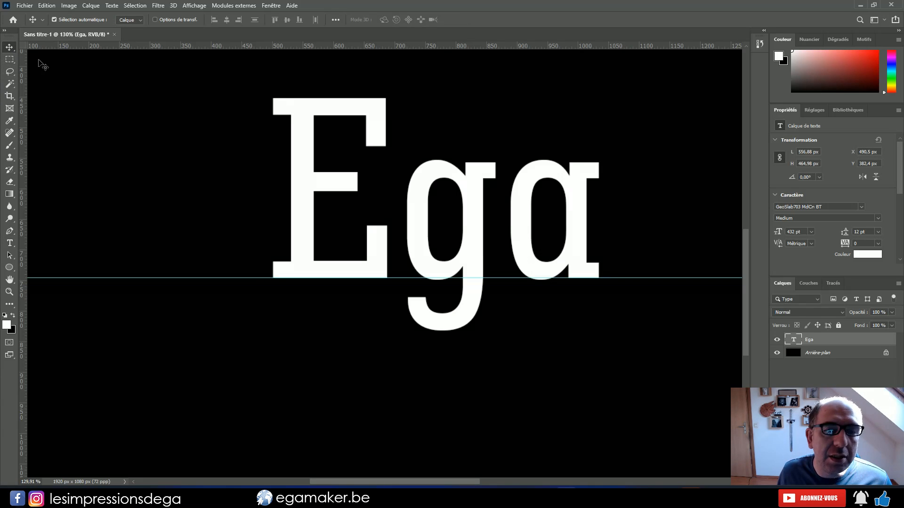
Change the font of the whole word Ega to Waltograph UI Bold
{"action": "double_click", "coordinate": [409, 257]}
{"action": "left_click", "coordinate": [136, 20]}
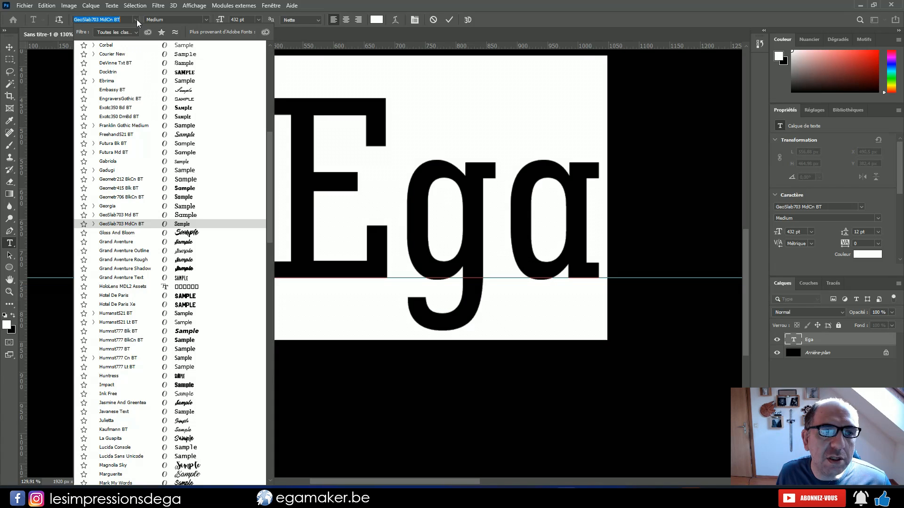
{"action": "scroll", "coordinate": [127, 217], "scroll_direction": "down", "scroll_amount": 20}
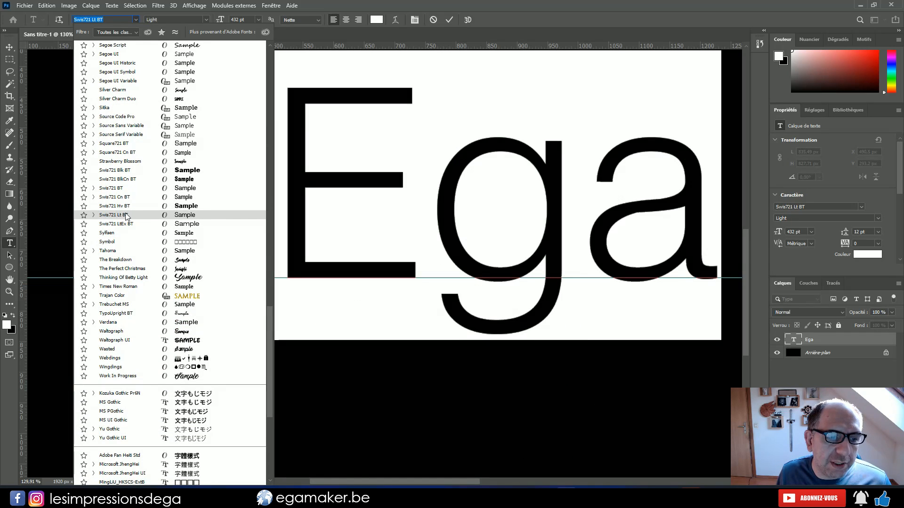
{"action": "left_click", "coordinate": [125, 340]}
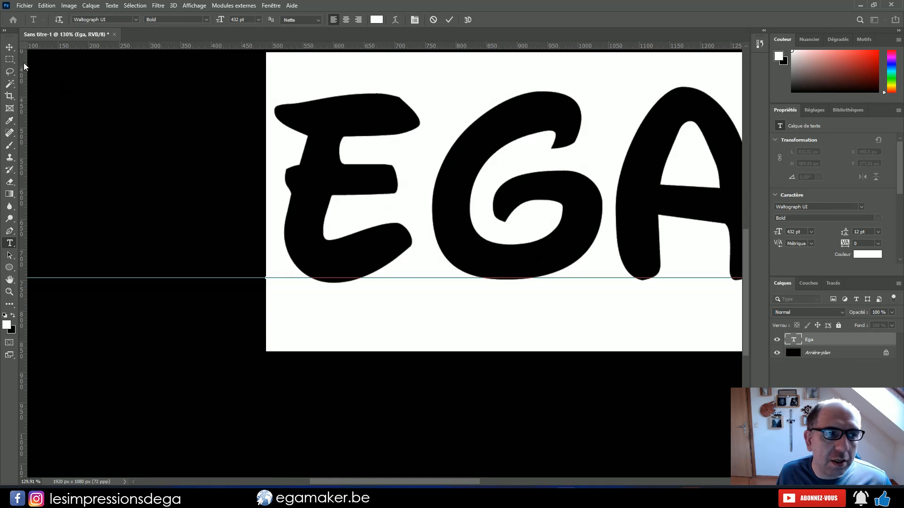
Move the text to X 273.5 px and nudge it up to Y 369.01 px so the lowest letter edge sits on the guide
{"action": "left_click", "coordinate": [10, 49]}
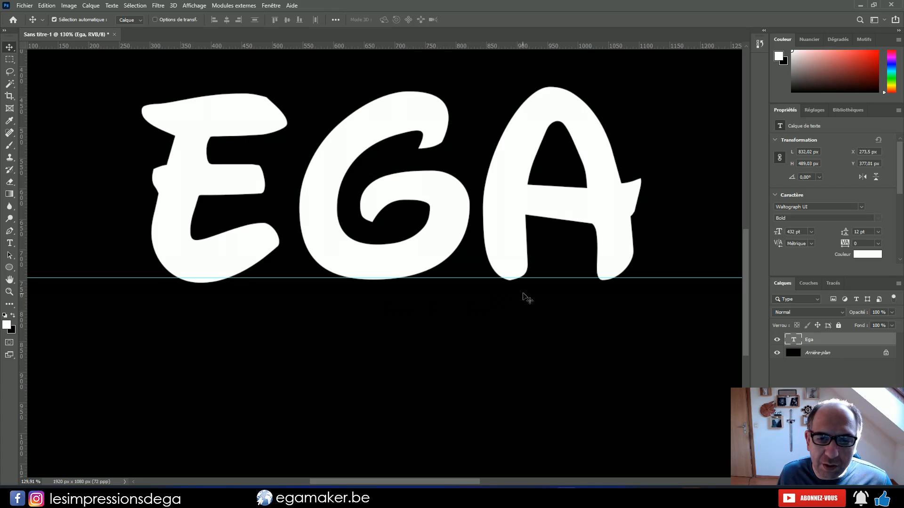
{"action": "scroll", "coordinate": [445, 297], "scroll_direction": "up", "scroll_amount": 3, "text": "alt"}
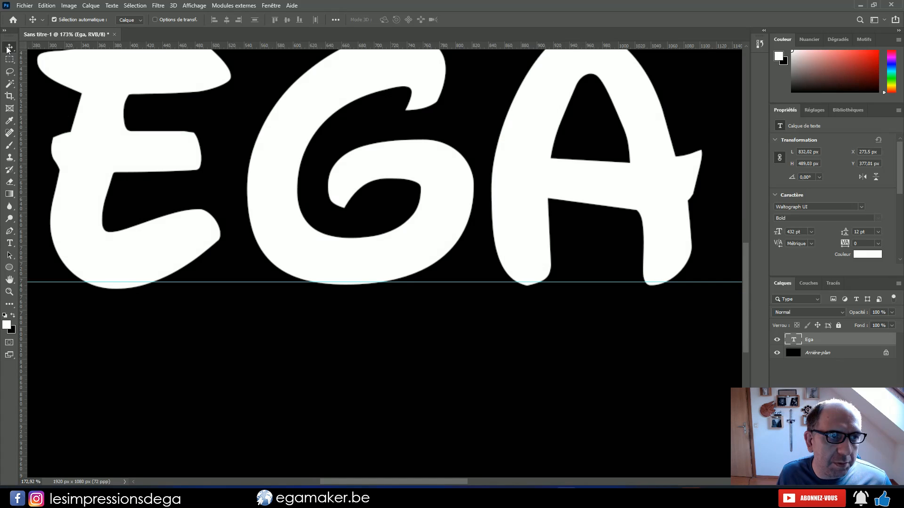
{"action": "key", "text": "Up"}
{"action": "key", "text": "Up"}
{"action": "key", "text": "Up"}
{"action": "key", "text": "Up"}
{"action": "key", "text": "Up"}
{"action": "key", "text": "Up"}
{"action": "key", "text": "Up"}
{"action": "key", "text": "Up"}
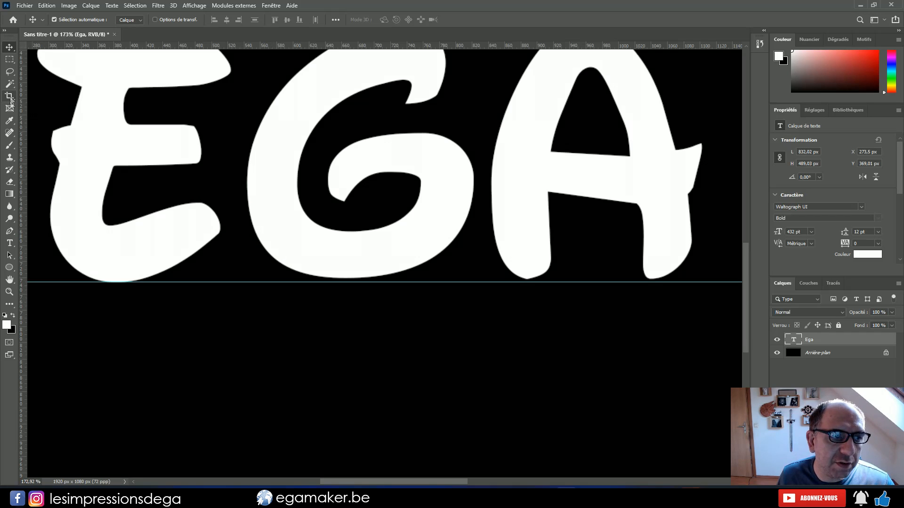
Delete "ga" from the text so only E remains, and place a separate g text layer beside it at X 500.74 px, Y 374.53 px
{"action": "left_click", "coordinate": [10, 243]}
{"action": "left_click_drag", "start_coordinate": [278, 223], "coordinate": [692, 199]}
{"action": "key", "text": "BackSpace"}
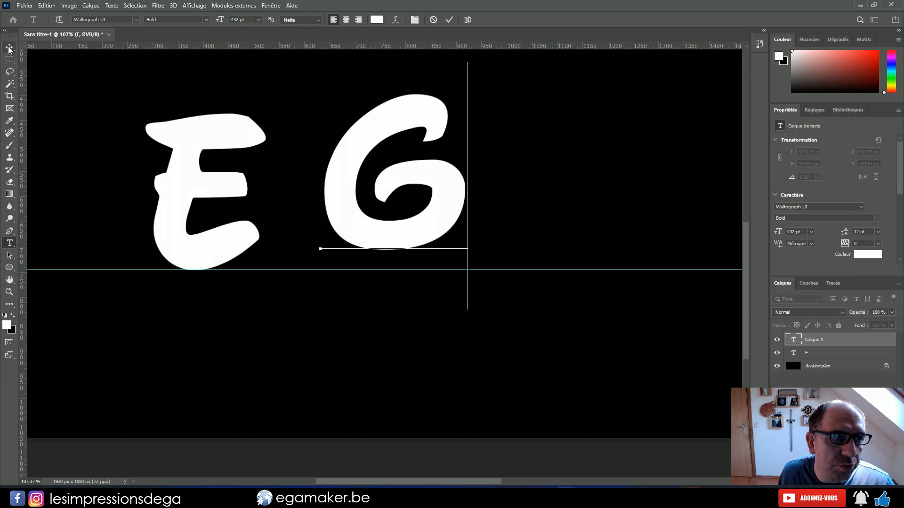
{"action": "key", "text": "ctrl+Return"}
{"action": "left_click_drag", "start_coordinate": [370, 241], "coordinate": [303, 262]}
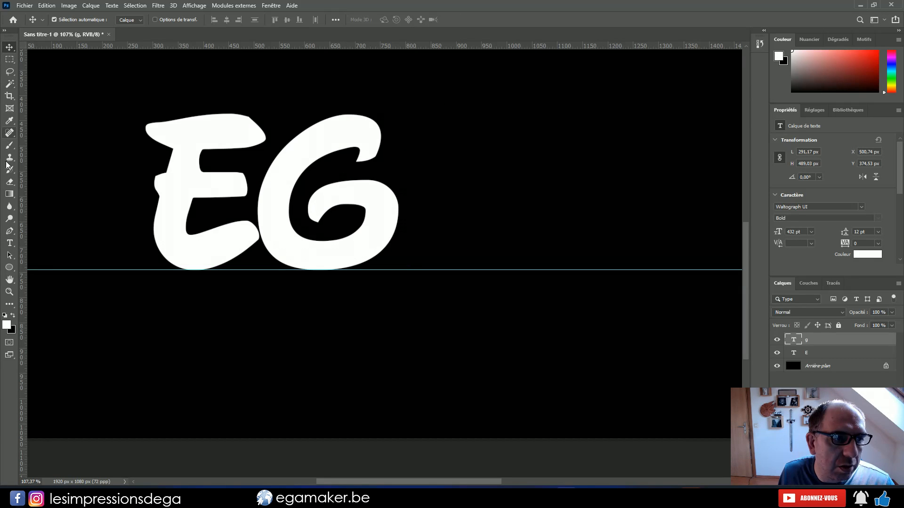
Add the letter a as its own text layer after the G, standing on the guide at X 769.97 px, Y 373.36 px
{"action": "left_click", "coordinate": [10, 243]}
{"action": "left_click", "coordinate": [428, 229]}
{"action": "type", "text": "A"}
{"action": "key", "text": "ctrl+Return"}
{"action": "scroll", "coordinate": [364, 270], "scroll_direction": "up", "scroll_amount": 5, "text": "alt"}
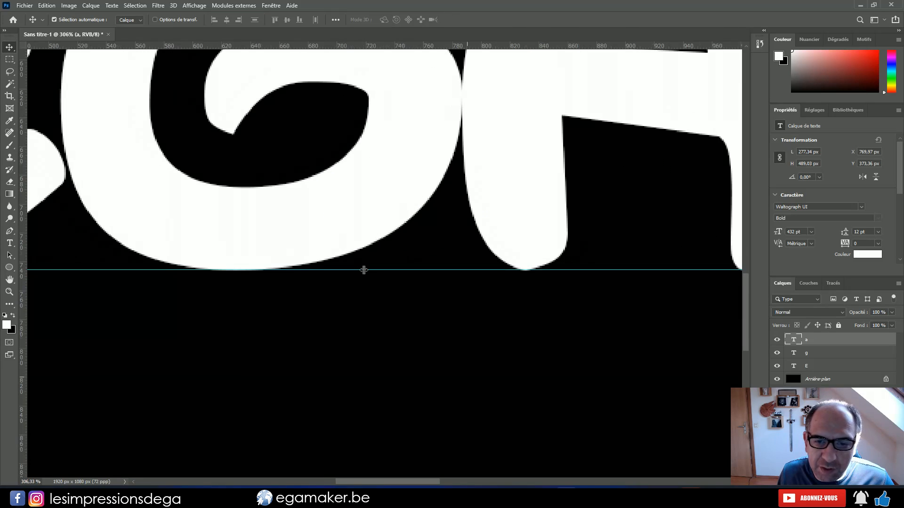
{"action": "left_click_drag", "start_coordinate": [401, 482], "coordinate": [422, 482]}
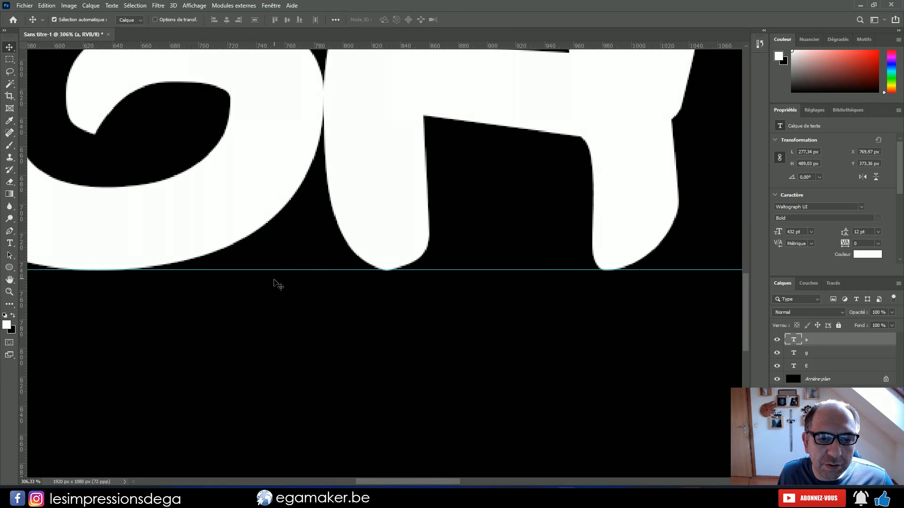
{"action": "scroll", "coordinate": [312, 333], "scroll_direction": "down", "scroll_amount": 5, "text": "alt"}
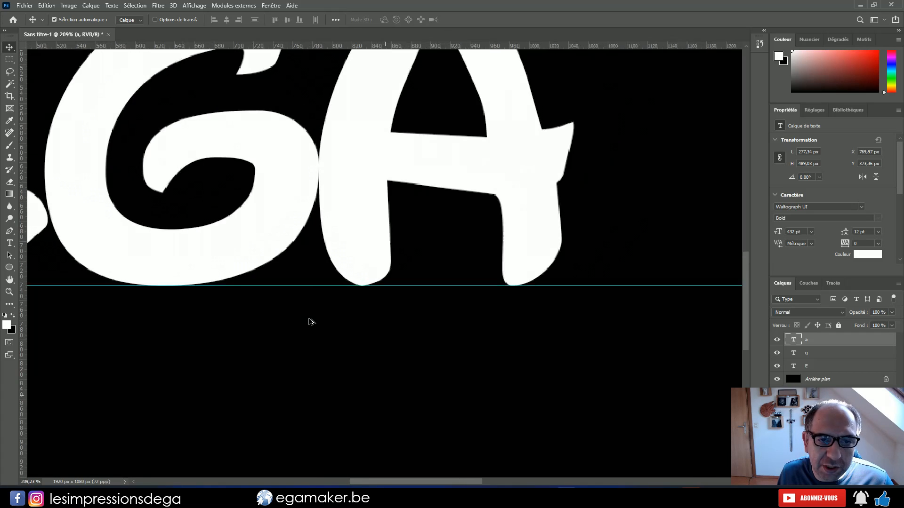
{"action": "scroll", "coordinate": [325, 434], "scroll_direction": "left", "scroll_amount": 5, "text": "ctrl"}
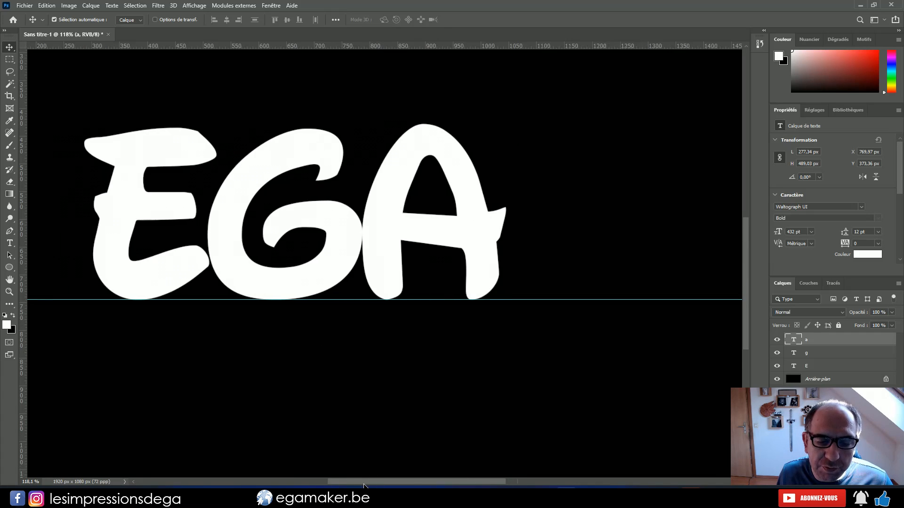
Nudge the G left to X 478.74 px so that it overlaps the E
{"action": "left_click", "coordinate": [364, 259]}
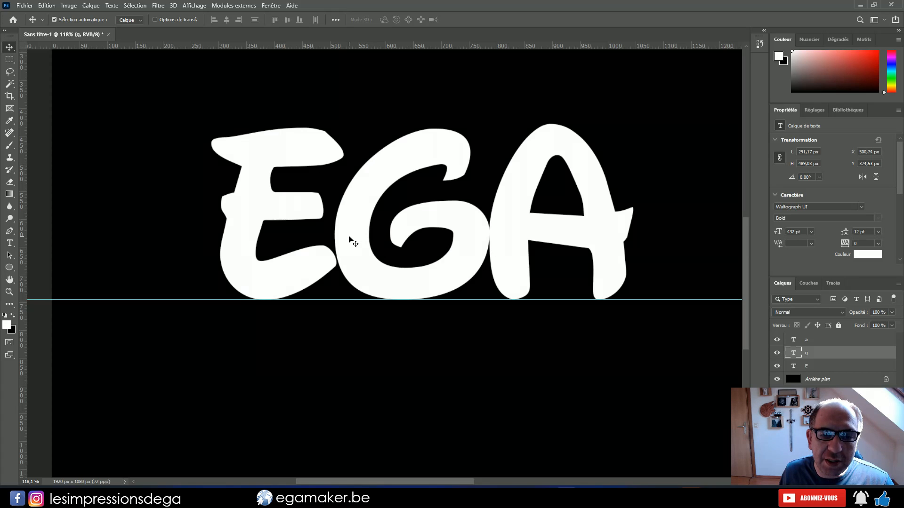
{"action": "key", "text": "Left"}
{"action": "key", "text": "Left"}
{"action": "key", "text": "Left"}
{"action": "key", "text": "Left"}
{"action": "key", "text": "Left"}
{"action": "key", "text": "Left"}
{"action": "key", "text": "Left"}
{"action": "key", "text": "Left"}
{"action": "key", "text": "Left"}
{"action": "key", "text": "Left"}
{"action": "key", "text": "Left"}
{"action": "key", "text": "Left"}
{"action": "key", "text": "Left"}
{"action": "key", "text": "Left"}
{"action": "key", "text": "Left"}
{"action": "key", "text": "Left"}
{"action": "key", "text": "Left"}
{"action": "key", "text": "Left"}
{"action": "key", "text": "Left"}
{"action": "key", "text": "Left"}
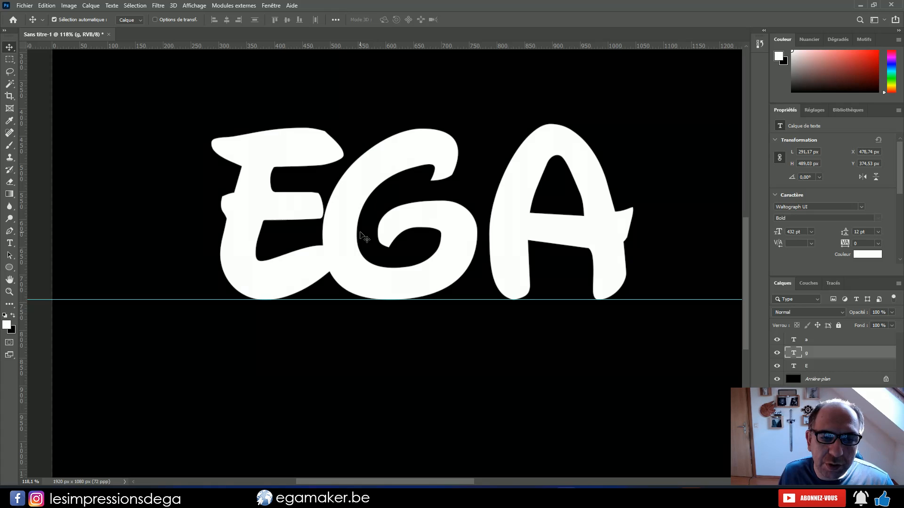
Nudge the A left to X 722.97 px so that it overlaps the G
{"action": "left_click", "coordinate": [510, 254]}
{"action": "key", "text": "Left"}
{"action": "key", "text": "Left"}
{"action": "key", "text": "Left"}
{"action": "key", "text": "Left"}
{"action": "key", "text": "Left"}
{"action": "key", "text": "Left"}
{"action": "key", "text": "Left"}
{"action": "key", "text": "Left"}
{"action": "key", "text": "Left"}
{"action": "key", "text": "Left"}
{"action": "key", "text": "Left"}
{"action": "key", "text": "Left"}
{"action": "key", "text": "Left"}
{"action": "key", "text": "Left"}
{"action": "key", "text": "Left"}
{"action": "key", "text": "Left"}
{"action": "key", "text": "Left"}
{"action": "key", "text": "Left"}
{"action": "key", "text": "Left"}
{"action": "key", "text": "Left"}
{"action": "key", "text": "Left"}
{"action": "key", "text": "Left"}
{"action": "key", "text": "Left"}
{"action": "key", "text": "Left"}
{"action": "key", "text": "Left"}
{"action": "key", "text": "Left"}
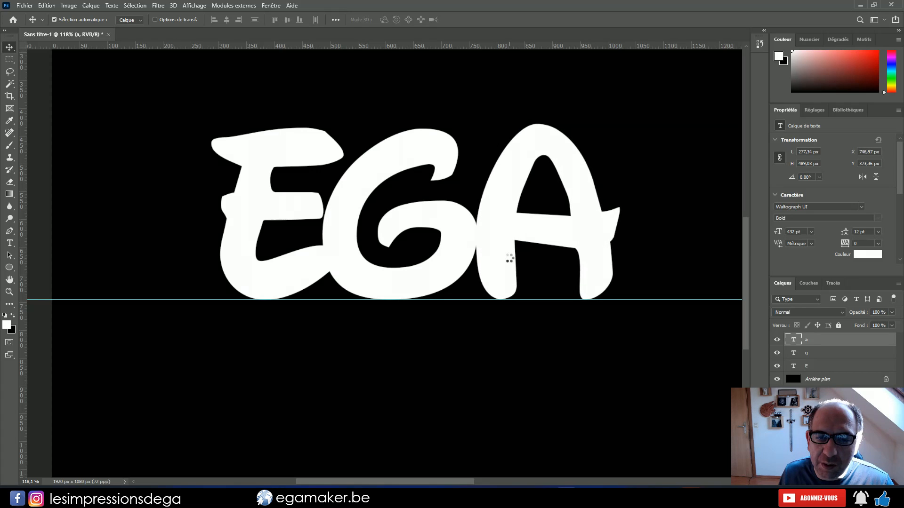
{"action": "key", "text": "Left"}
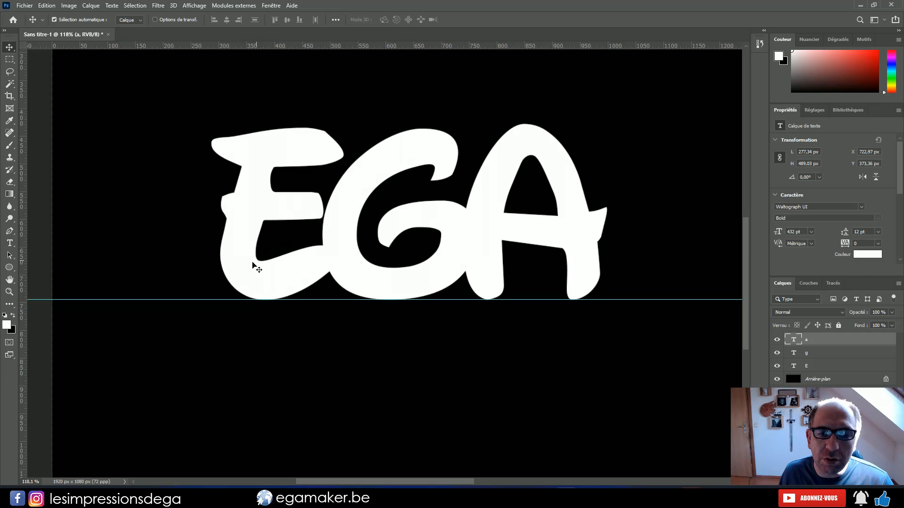
Try merging all visible layers, including the background
{"action": "scroll", "coordinate": [345, 245], "scroll_direction": "down", "scroll_amount": 2, "text": "alt"}
{"action": "scroll", "coordinate": [345, 245], "scroll_direction": "down", "scroll_amount": 1, "text": "alt"}
{"action": "scroll", "coordinate": [329, 268], "scroll_direction": "up", "scroll_amount": 3, "text": "alt"}
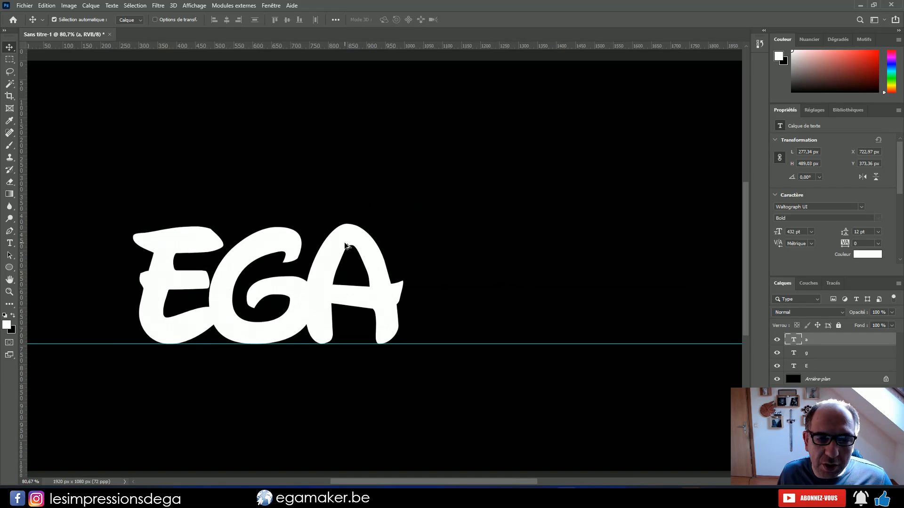
{"action": "left_click_drag", "start_coordinate": [235, 446], "coordinate": [396, 356]}
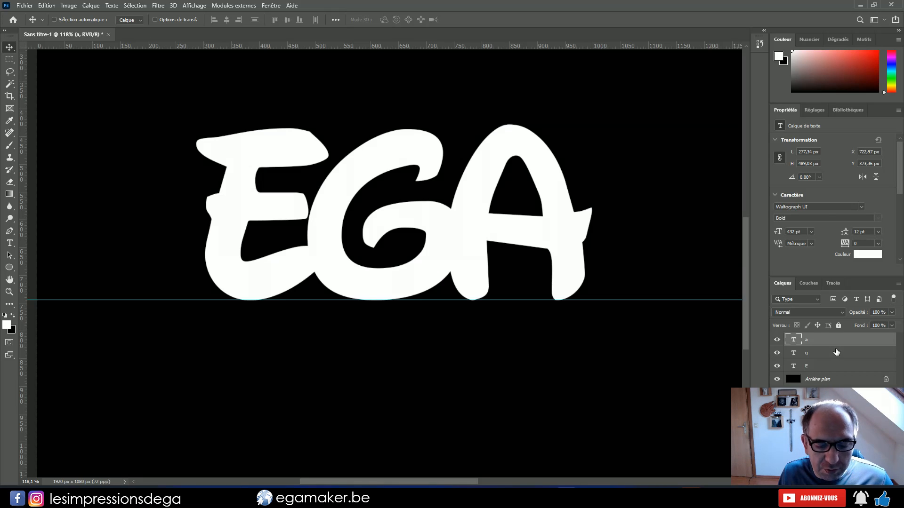
{"action": "key", "text": "ctrl+shift+e"}
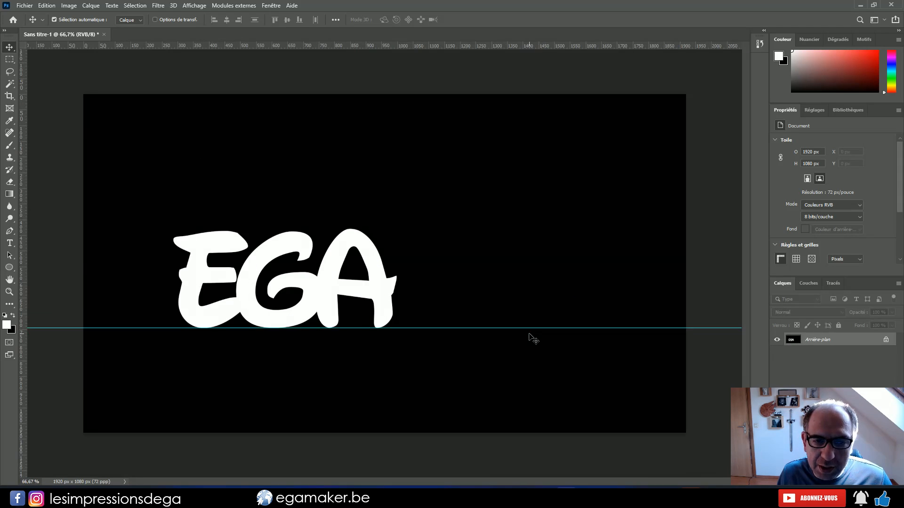
{"action": "scroll", "coordinate": [529, 337], "scroll_direction": "down", "scroll_amount": 1, "text": "alt"}
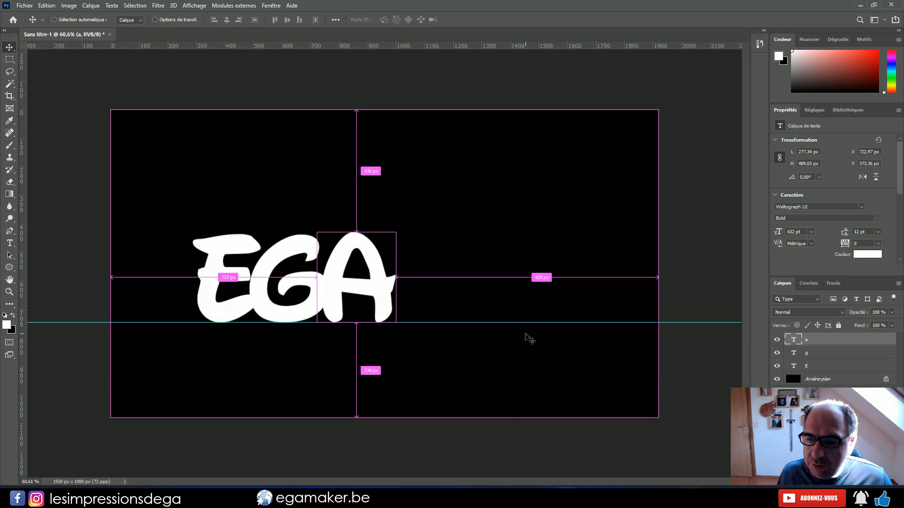
Merge the three letter layers into one and enlarge it to 1870 x 831 px at X 25 px, Y 111 px
{"action": "left_click", "coordinate": [842, 366], "text": "shift"}
{"action": "key", "text": "ctrl+e"}
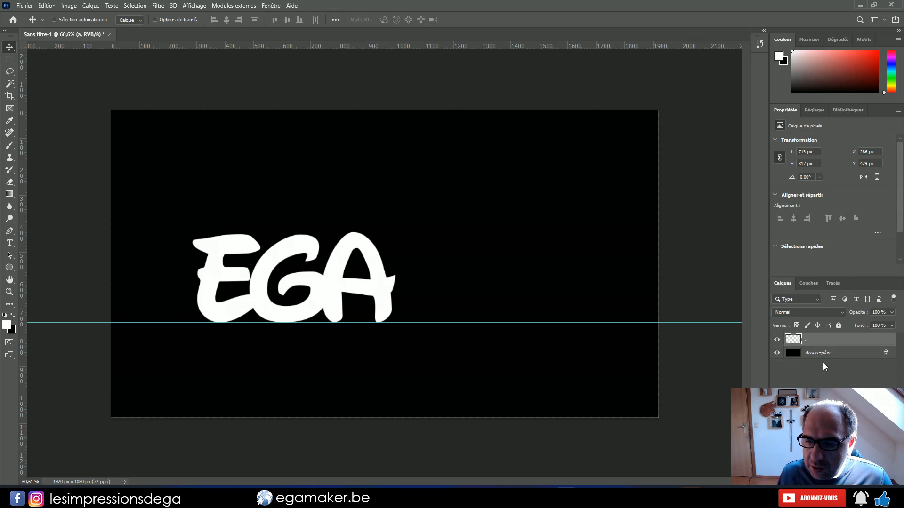
{"action": "key", "text": "ctrl+t"}
{"action": "left_click_drag", "start_coordinate": [395, 320], "coordinate": [592, 385]}
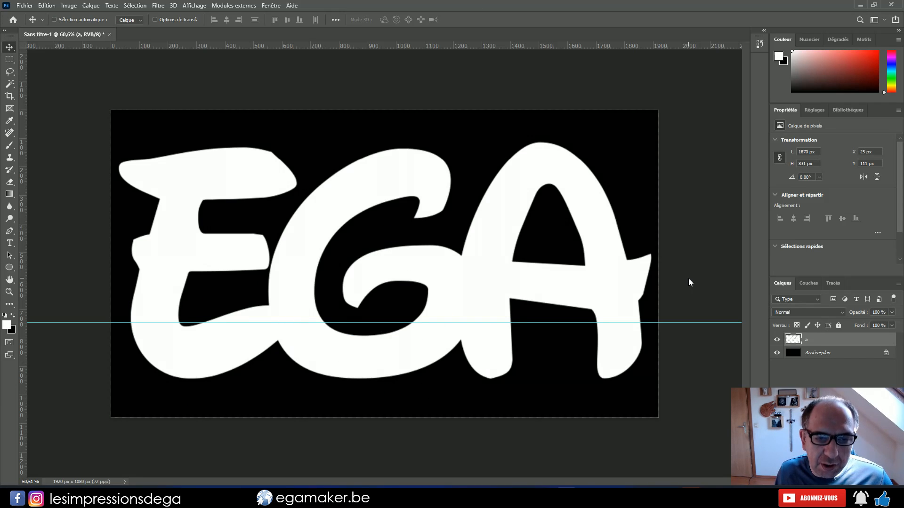
Save the design as the JPEG ega2.jpg in the Ega folder with quality 12 (Maximum) and progressive optimised format
{"action": "key", "text": "ctrl+shift+s"}
{"action": "left_click", "coordinate": [141, 217]}
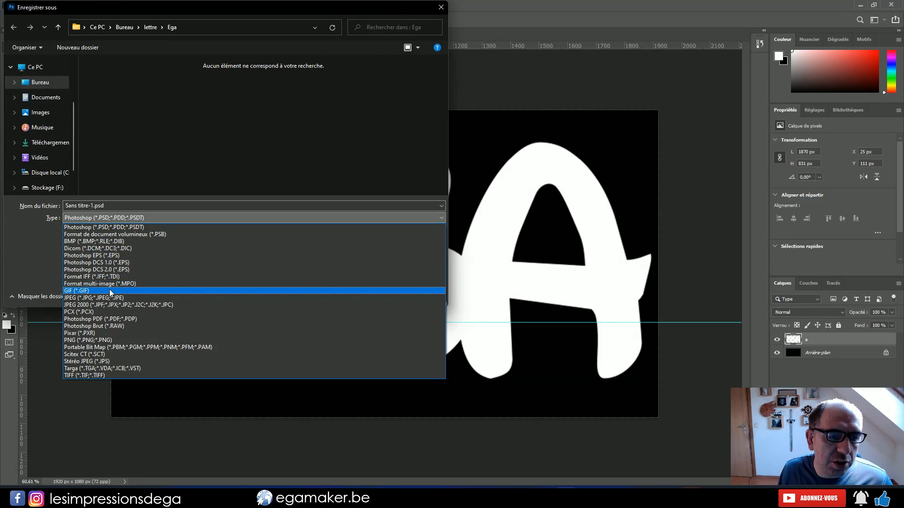
{"action": "left_click", "coordinate": [131, 298]}
{"action": "left_click", "coordinate": [111, 87]}
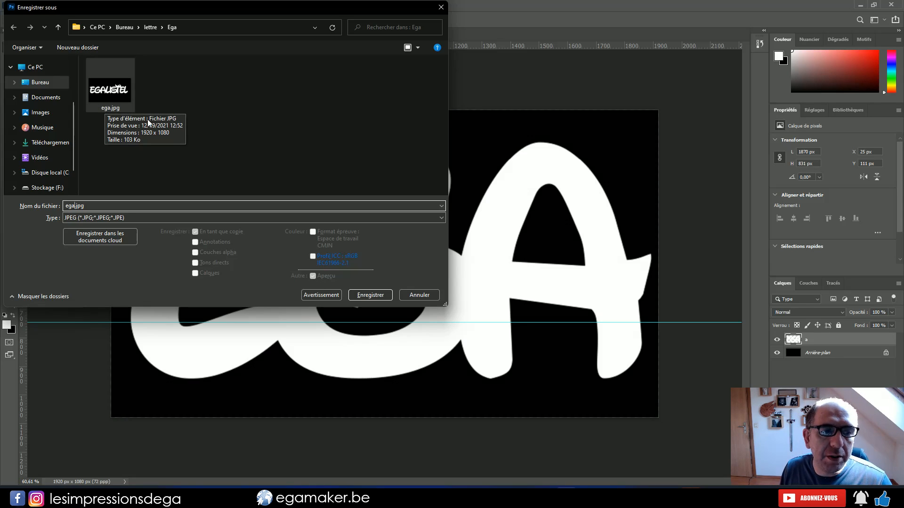
{"action": "type", "text": "2"}
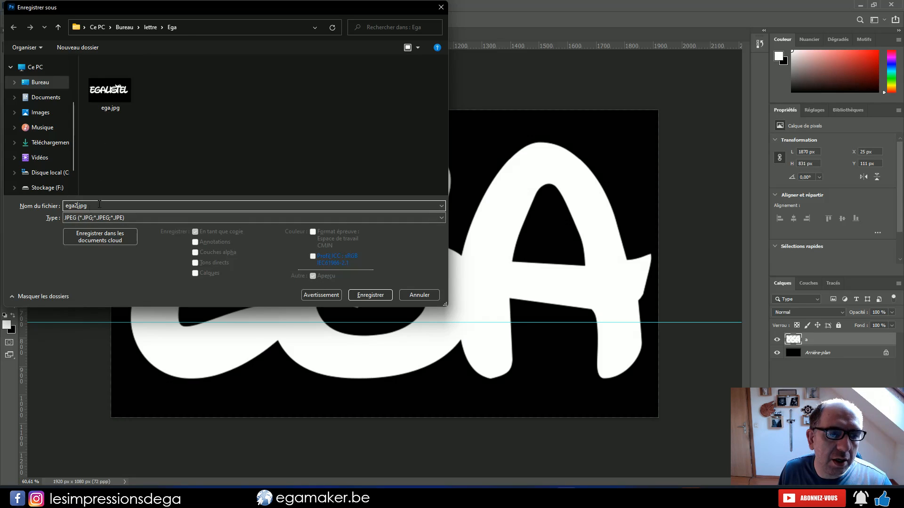
{"action": "left_click", "coordinate": [371, 295]}
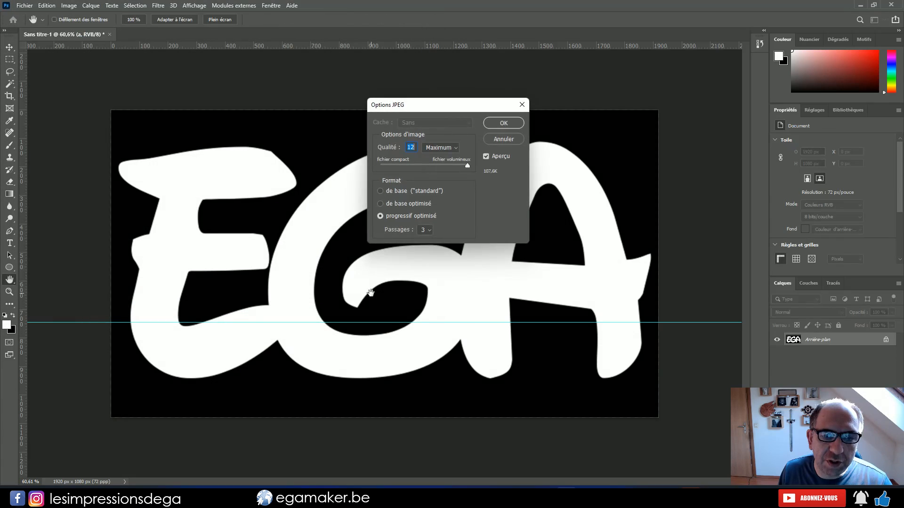
{"action": "left_click", "coordinate": [503, 123]}
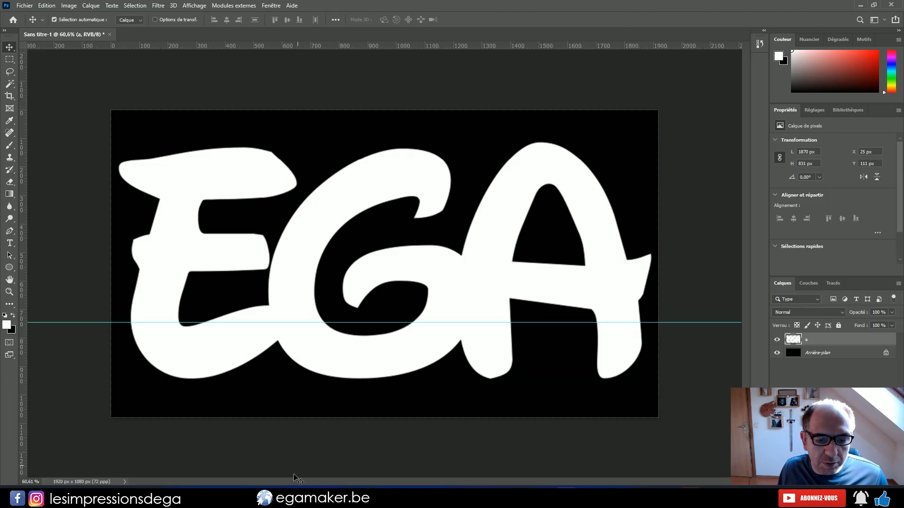
Switch to the Chrome browser, search for "dafont" and open the DaFont home page
{"action": "left_click", "coordinate": [566, 497]}
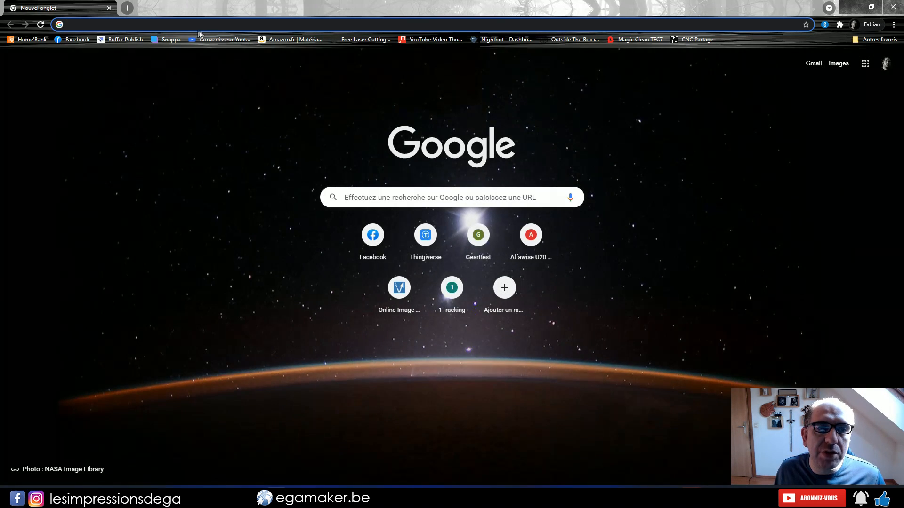
{"action": "type", "text": "dafont&oq=daf&aqs=chrome.0.69i59j69i57j69i60l4.1413j0j7&sourceid=chrome&ie=UTF-8"}
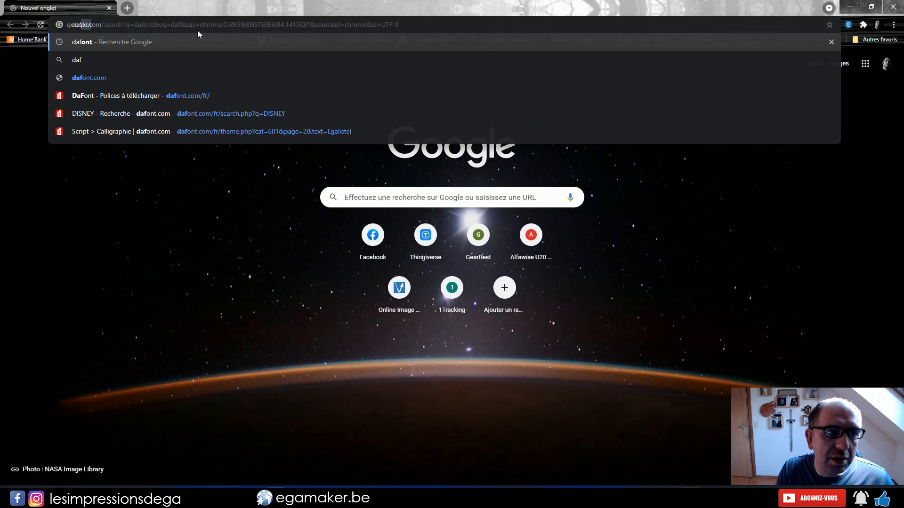
{"action": "key", "text": "Return"}
{"action": "left_click", "coordinate": [119, 156]}
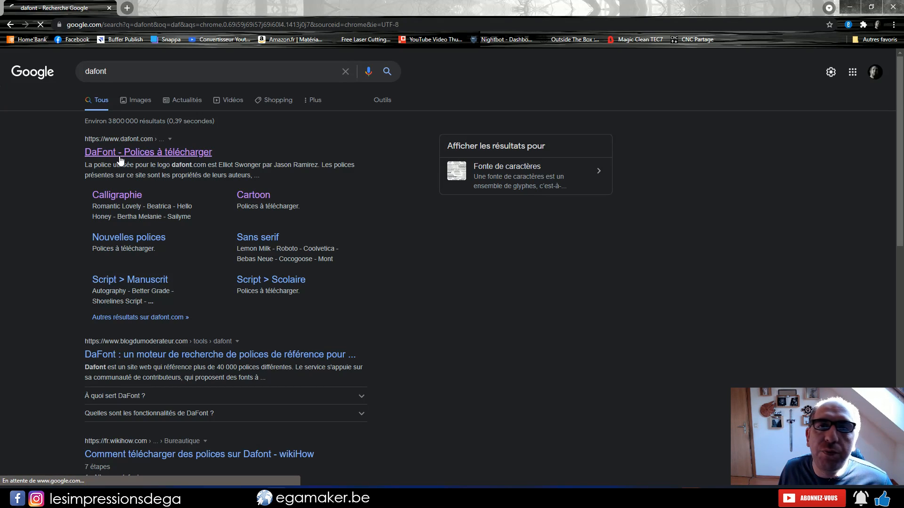
{"action": "scroll", "coordinate": [156, 359], "scroll_direction": "down", "scroll_amount": 3}
{"action": "scroll", "coordinate": [155, 360], "scroll_direction": "up", "scroll_amount": 3}
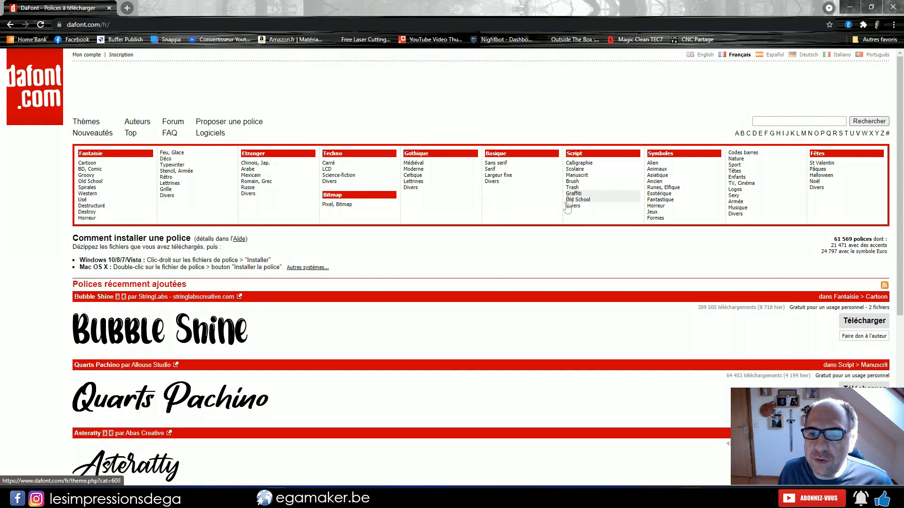
Open the Script > Calligraphie category and look through its fonts
{"action": "left_click", "coordinate": [577, 163]}
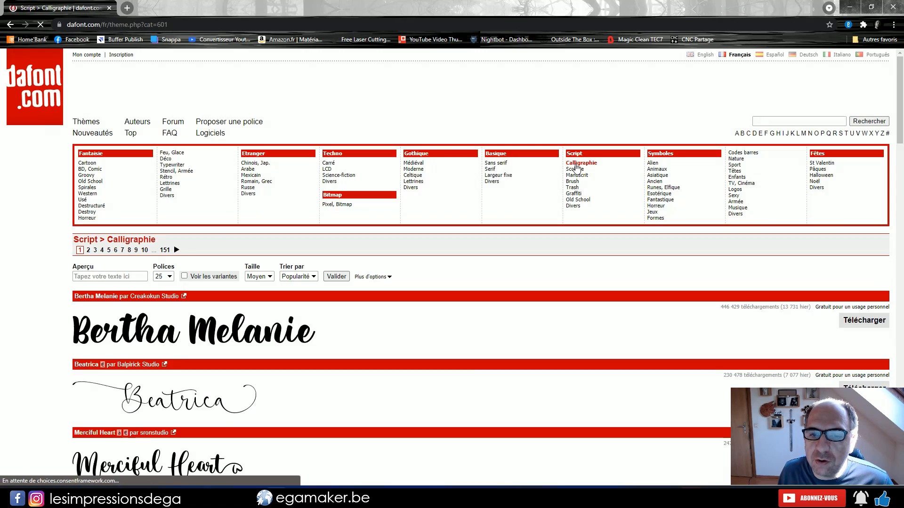
{"action": "left_click", "coordinate": [90, 276]}
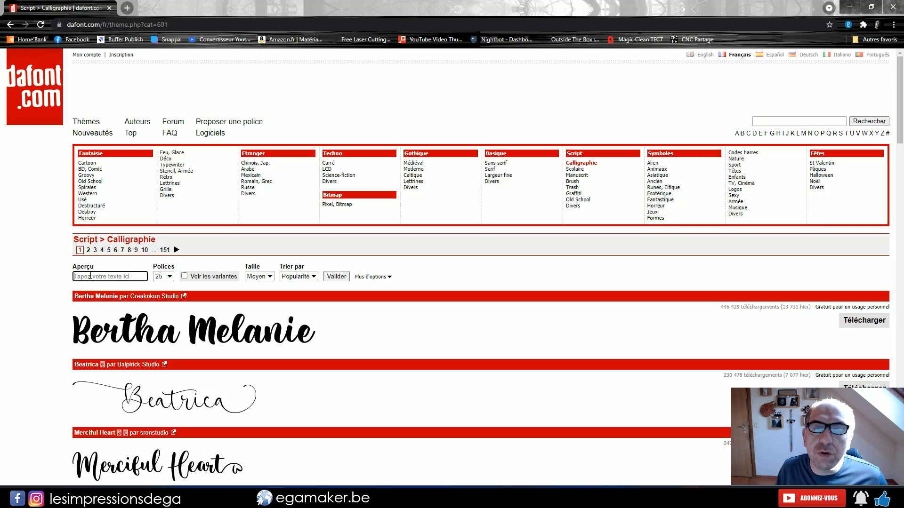
{"action": "scroll", "coordinate": [278, 360], "scroll_direction": "down", "scroll_amount": 12}
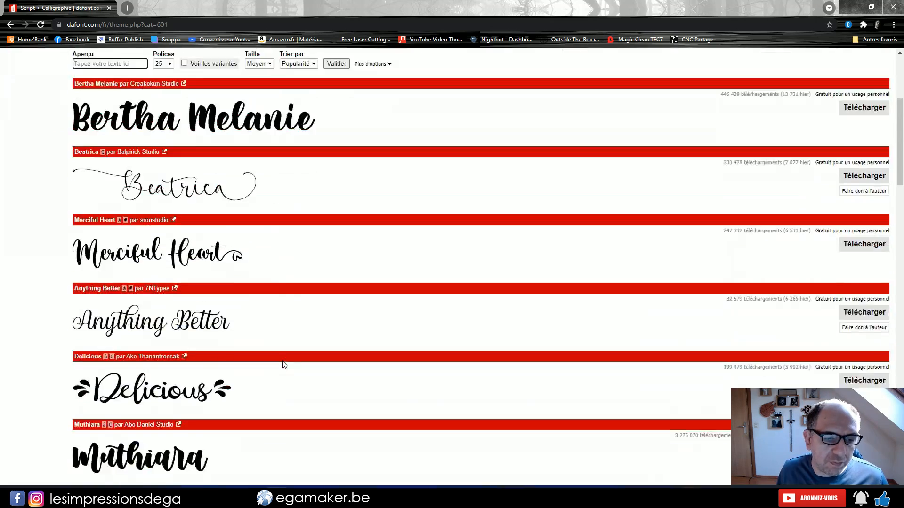
{"action": "scroll", "coordinate": [277, 360], "scroll_direction": "down", "scroll_amount": 6}
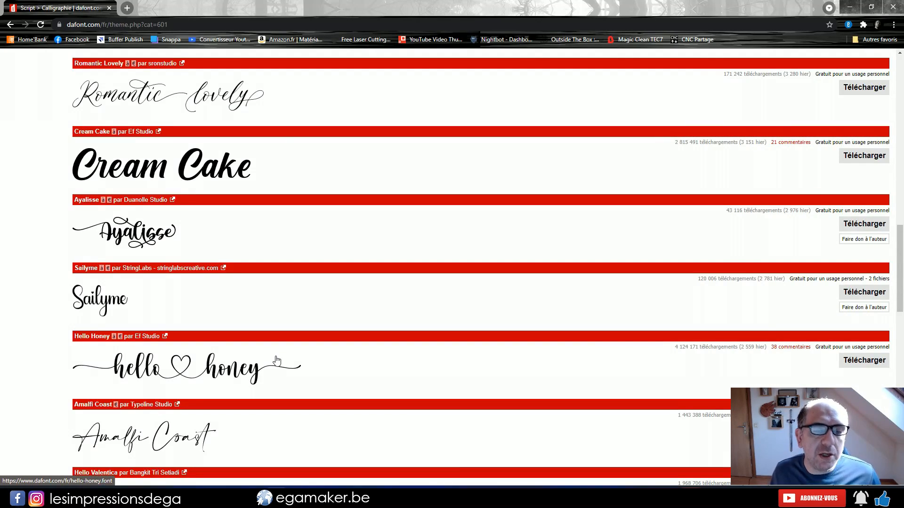
{"action": "scroll", "coordinate": [277, 360], "scroll_direction": "up", "scroll_amount": 18}
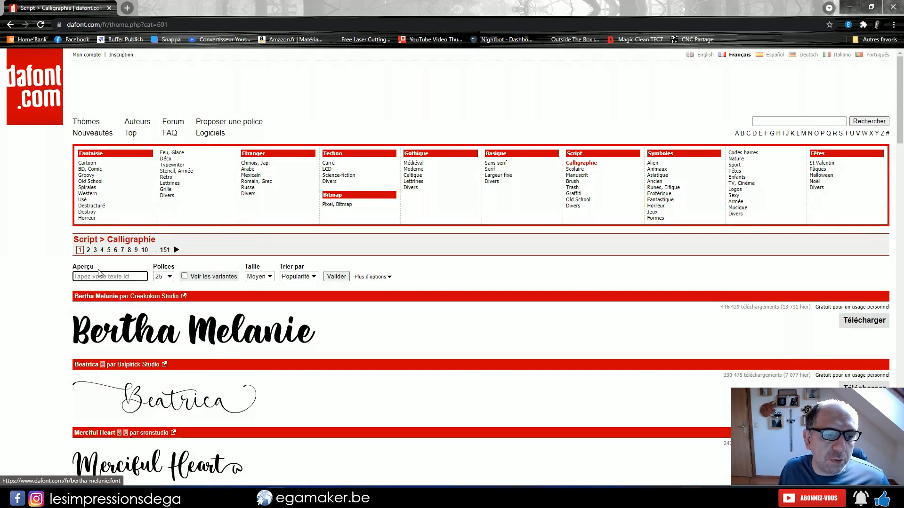
Preview the calligraphy fonts with the text EGALISTEL and look through them to the end of the first page
{"action": "left_click", "coordinate": [82, 277]}
{"action": "type", "text": "EGALISTEL"}
{"action": "left_click", "coordinate": [336, 276]}
{"action": "scroll", "coordinate": [196, 316], "scroll_direction": "down", "scroll_amount": 2}
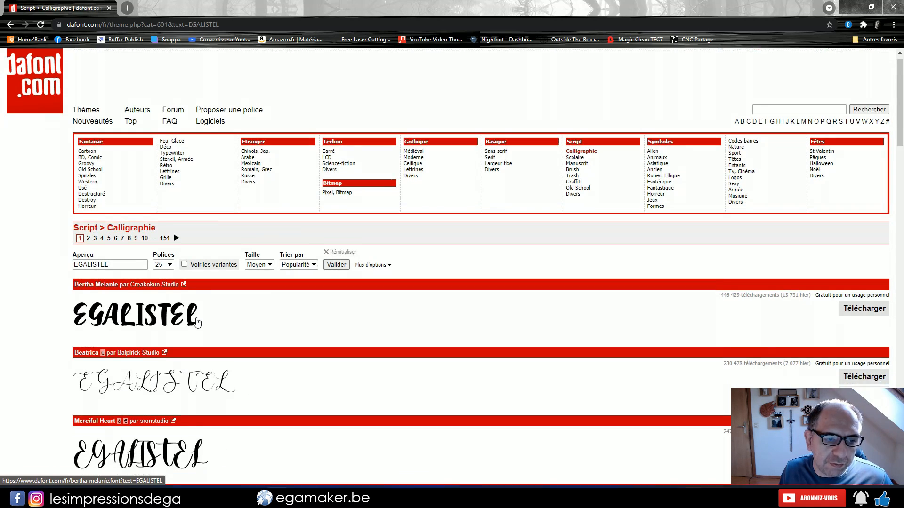
{"action": "scroll", "coordinate": [196, 317], "scroll_direction": "down", "scroll_amount": 15}
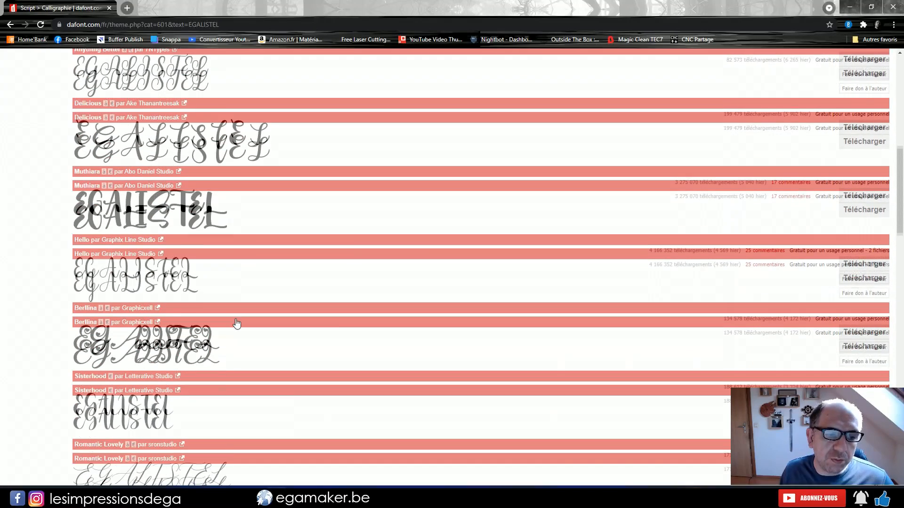
{"action": "scroll", "coordinate": [276, 388], "scroll_direction": "down", "scroll_amount": 6}
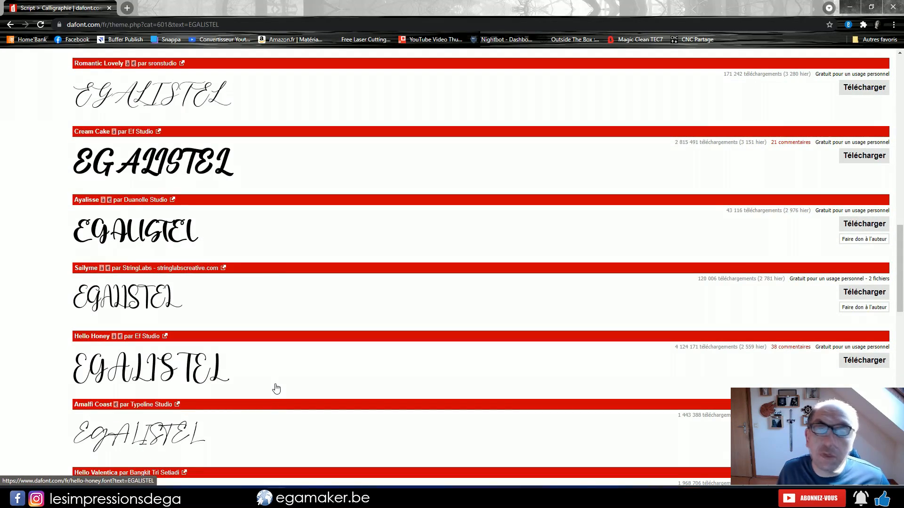
{"action": "scroll", "coordinate": [277, 389], "scroll_direction": "down", "scroll_amount": 7}
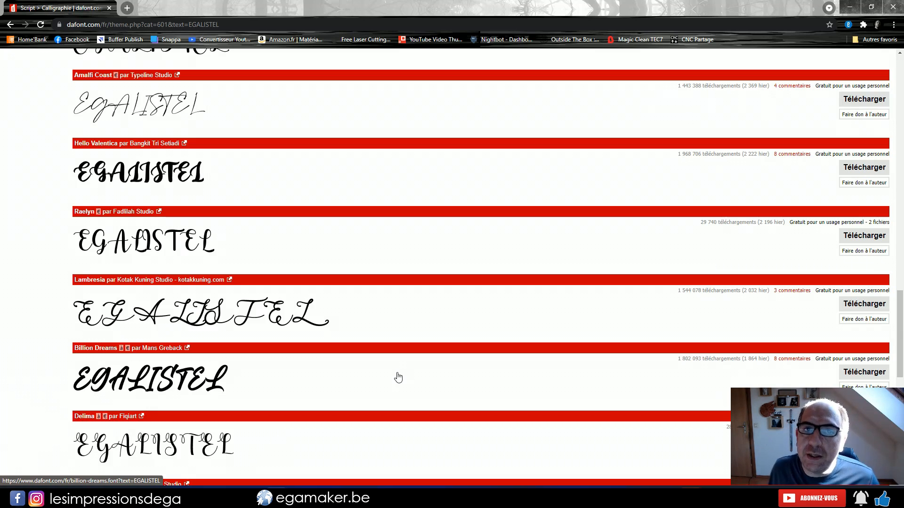
{"action": "scroll", "coordinate": [397, 377], "scroll_direction": "down", "scroll_amount": 4}
{"action": "scroll", "coordinate": [398, 377], "scroll_direction": "down", "scroll_amount": 7}
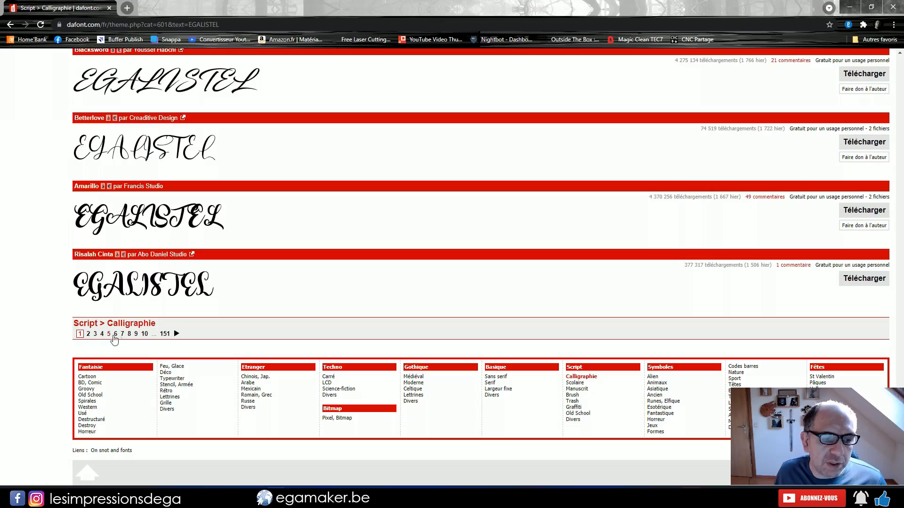
Open page 8 of the calligraphy fonts and look through its EGALISTEL previews
{"action": "left_click", "coordinate": [129, 334]}
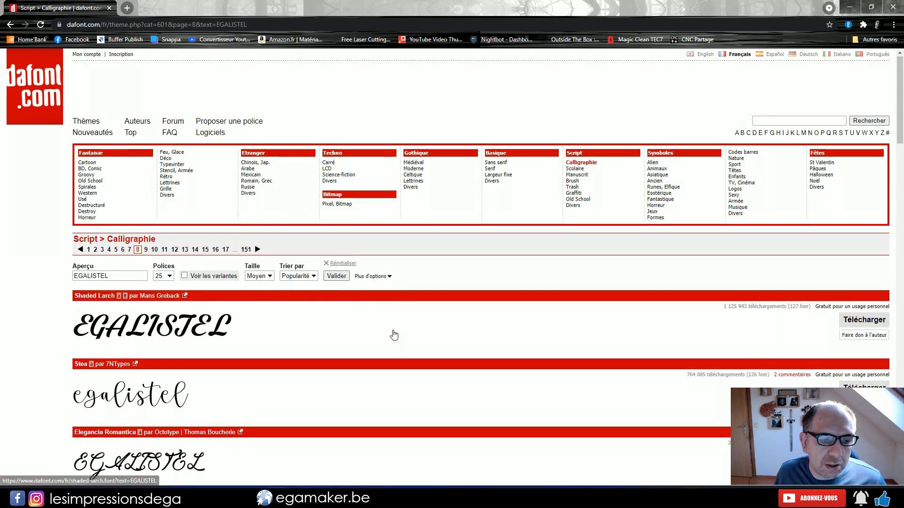
{"action": "scroll", "coordinate": [394, 335], "scroll_direction": "down", "scroll_amount": 10}
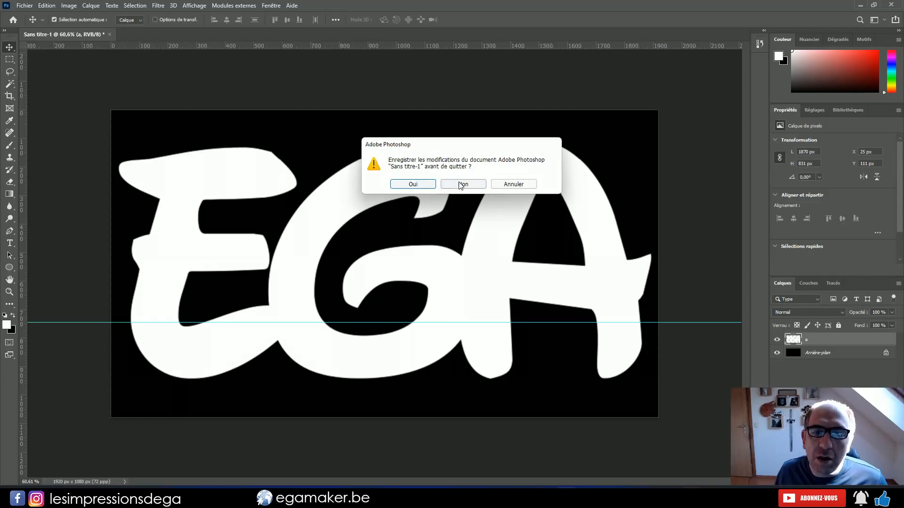
Quit Photoshop without saving the changes to the document Sans titre-1
{"action": "left_click", "coordinate": [461, 185]}
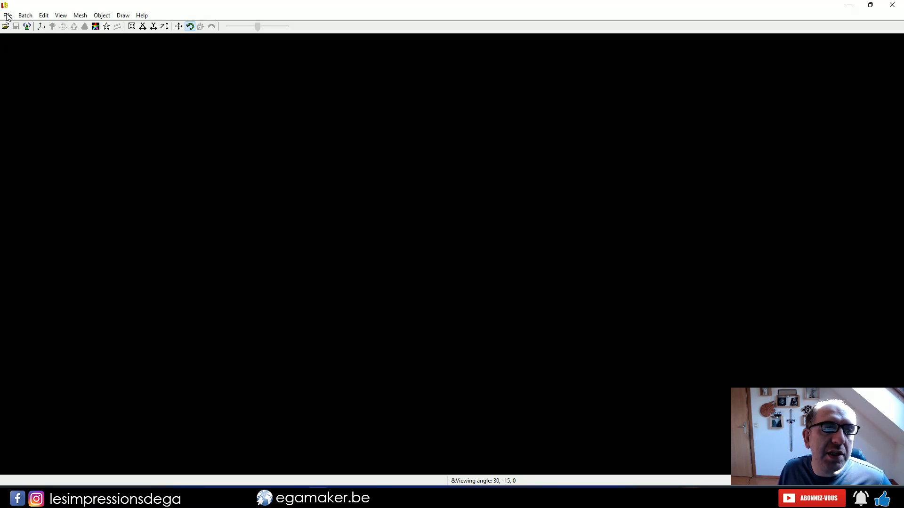
Switch to LuBan and create a Photo magic model with the Box method from the photo ega2.jpg in the Ega folder
{"action": "left_click", "coordinate": [7, 15]}
{"action": "mouse_move", "coordinate": [50, 115]}
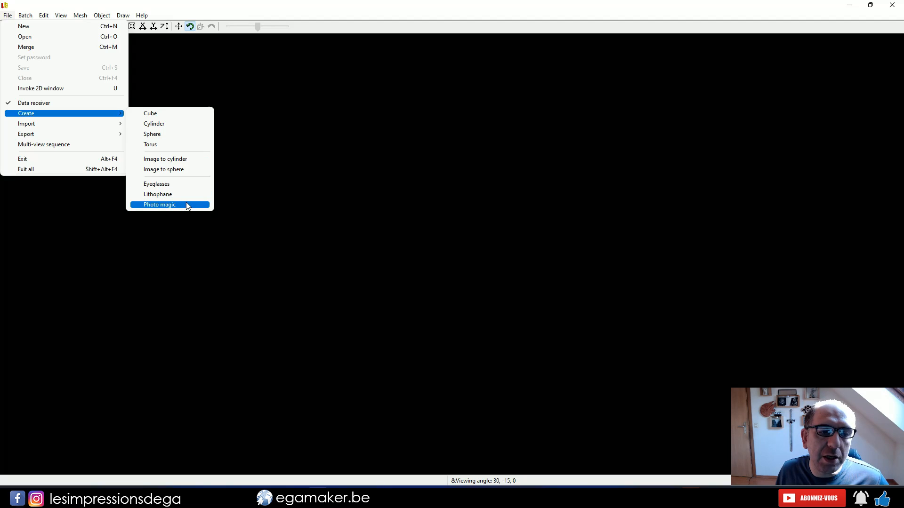
{"action": "left_click", "coordinate": [187, 205]}
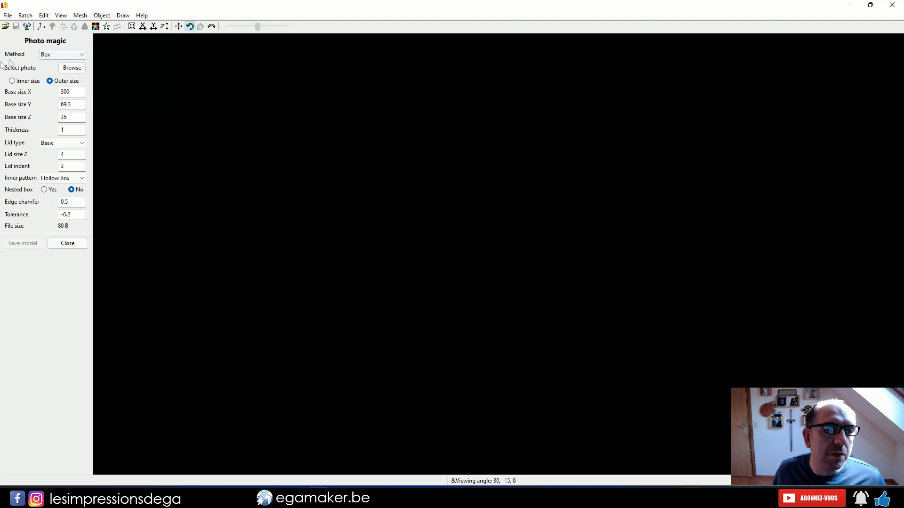
{"action": "left_click", "coordinate": [56, 53]}
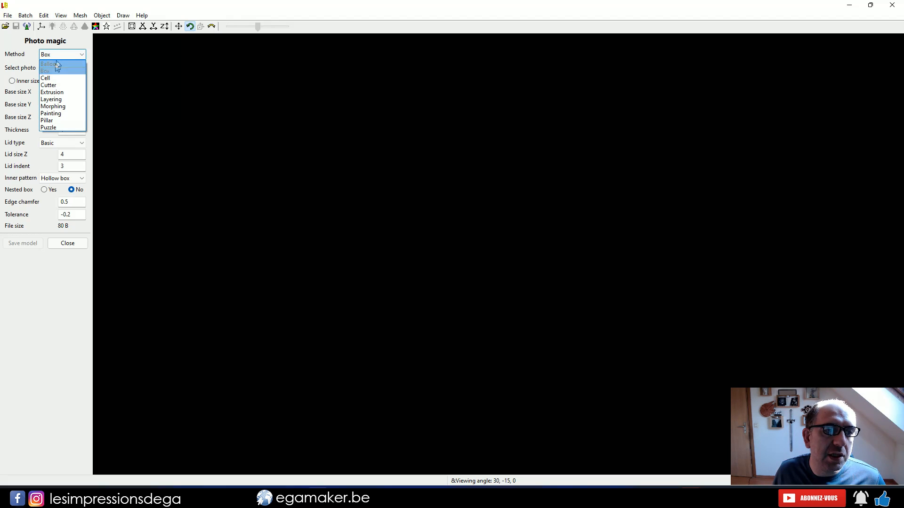
{"action": "left_click", "coordinate": [56, 72]}
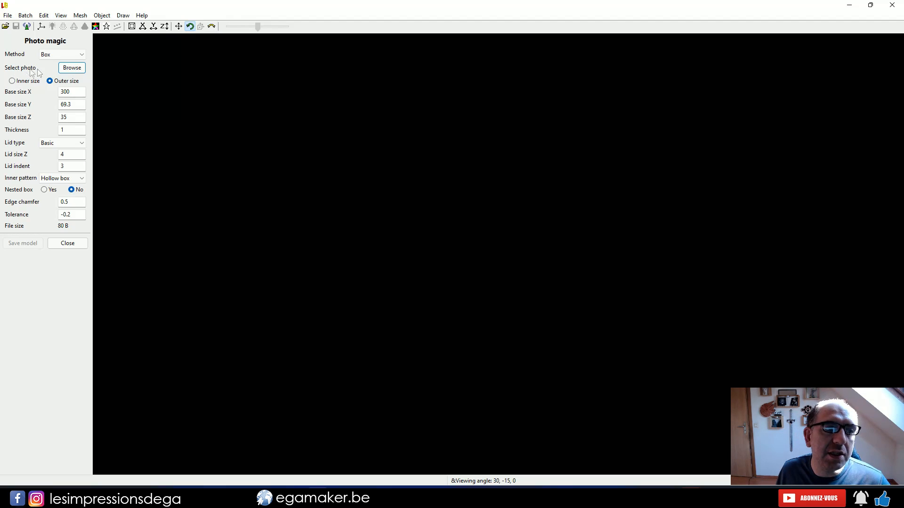
{"action": "left_click", "coordinate": [70, 68]}
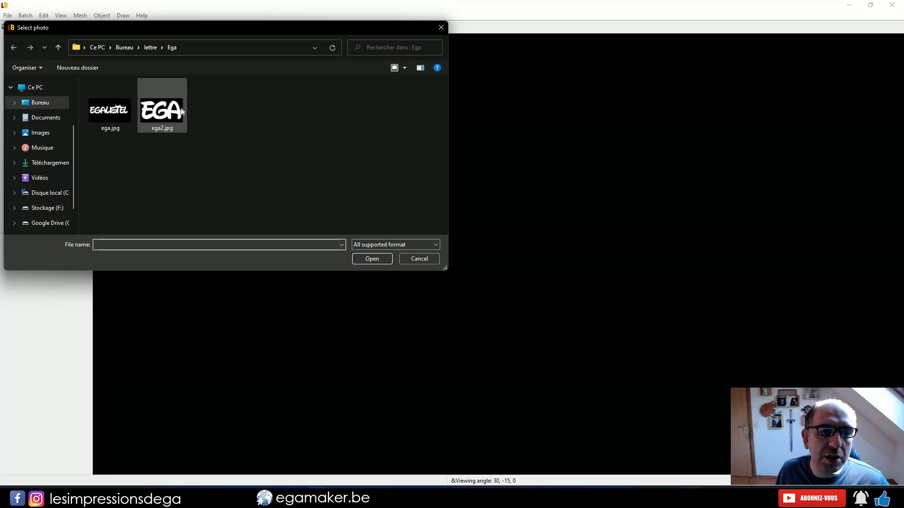
{"action": "double_click", "coordinate": [163, 116]}
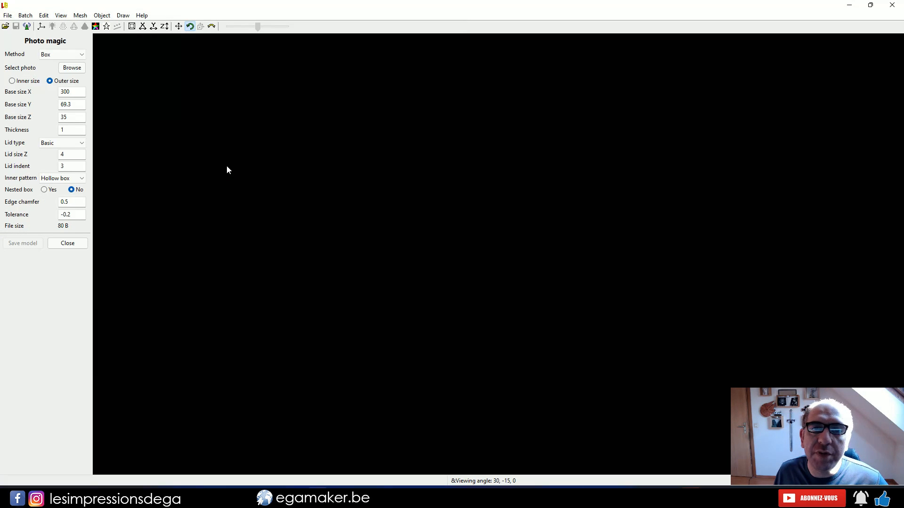
Examine the generated EGA letter box and its separate lid from several viewing angles
{"action": "left_click_drag", "start_coordinate": [472, 244], "coordinate": [510, 261]}
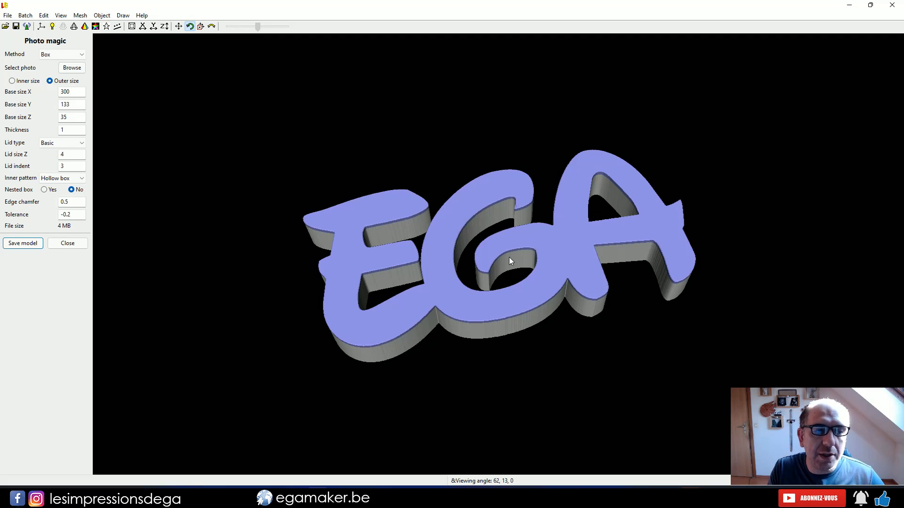
{"action": "left_click_drag", "start_coordinate": [509, 261], "coordinate": [568, 220]}
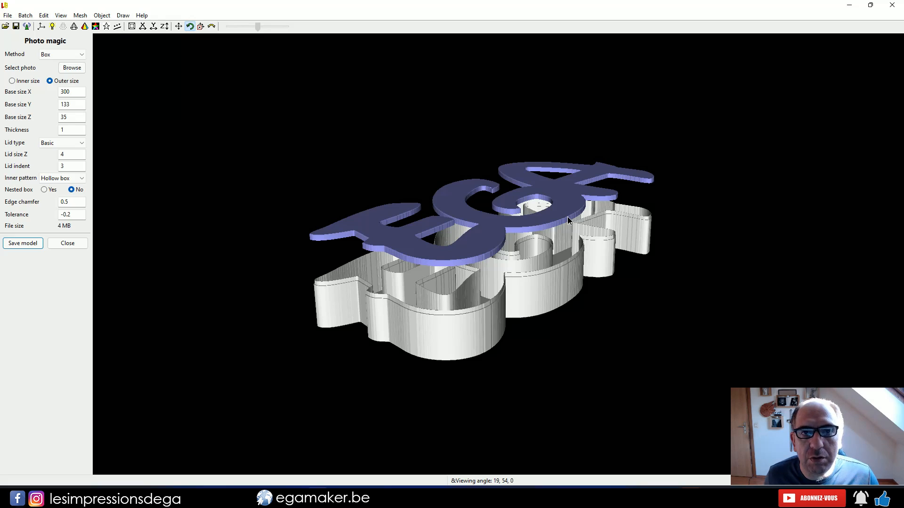
{"action": "left_click_drag", "start_coordinate": [567, 216], "coordinate": [506, 289]}
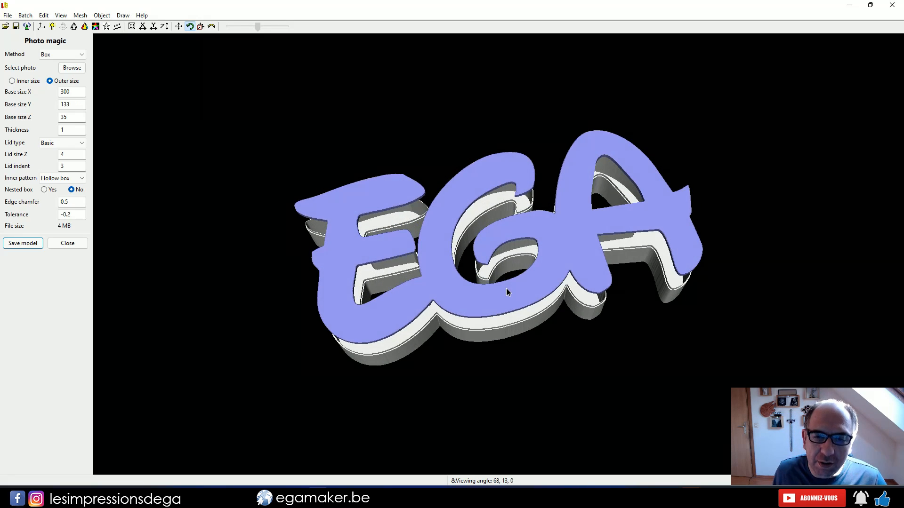
{"action": "left_click", "coordinate": [3, 90]}
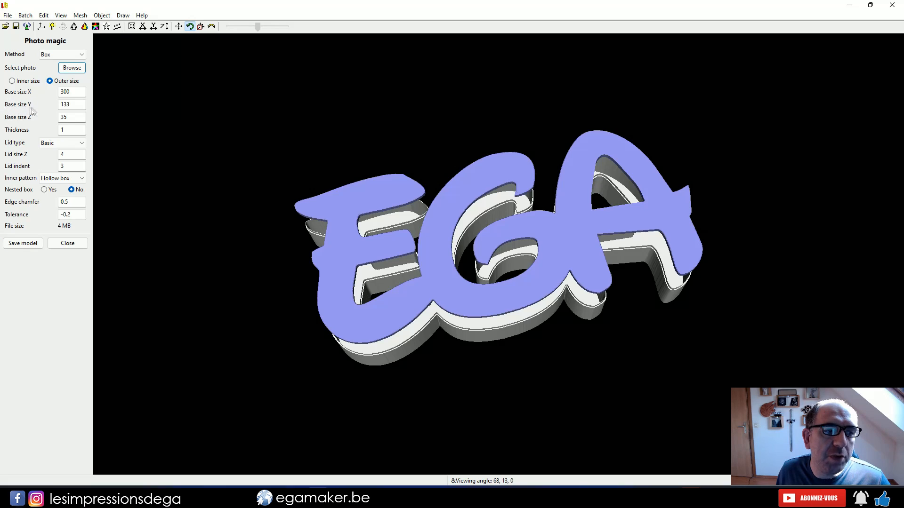
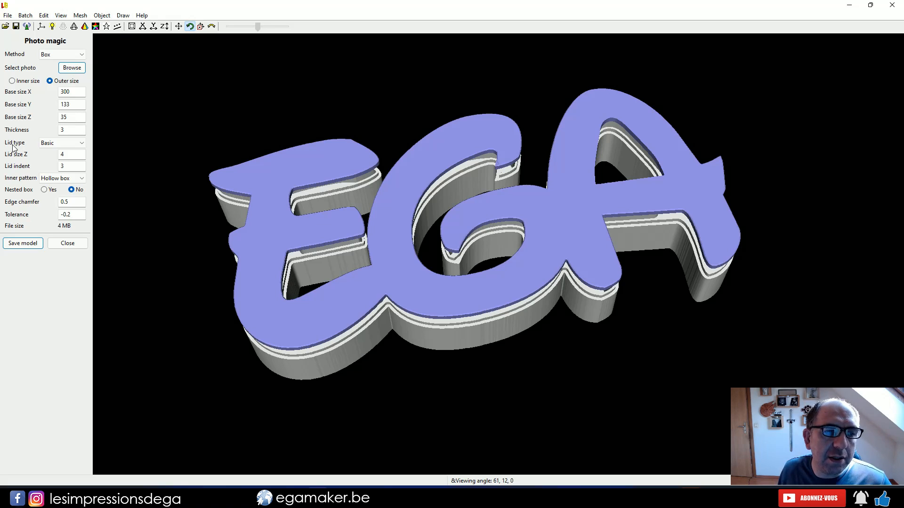
Set the box's lid type to Inlay and examine how the lid sits on the EGA letters
{"action": "left_click", "coordinate": [57, 143]}
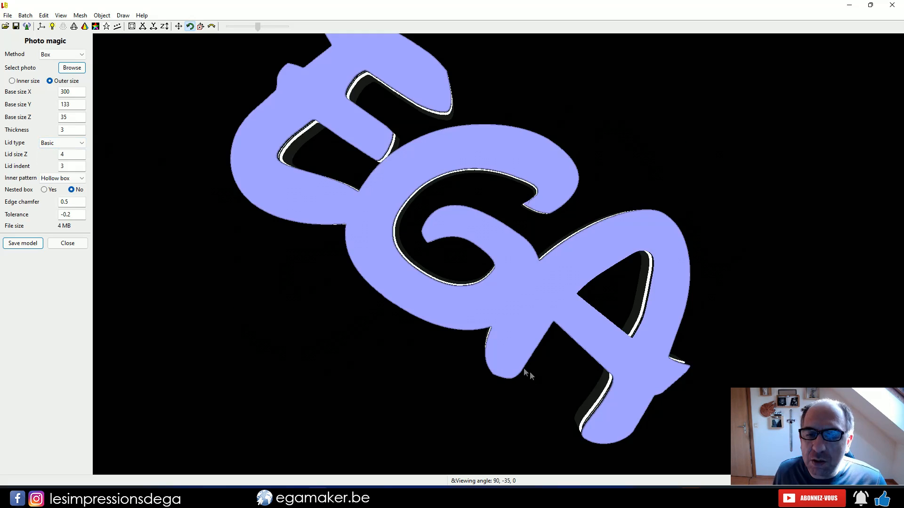
{"action": "left_click_drag", "start_coordinate": [530, 371], "coordinate": [548, 236]}
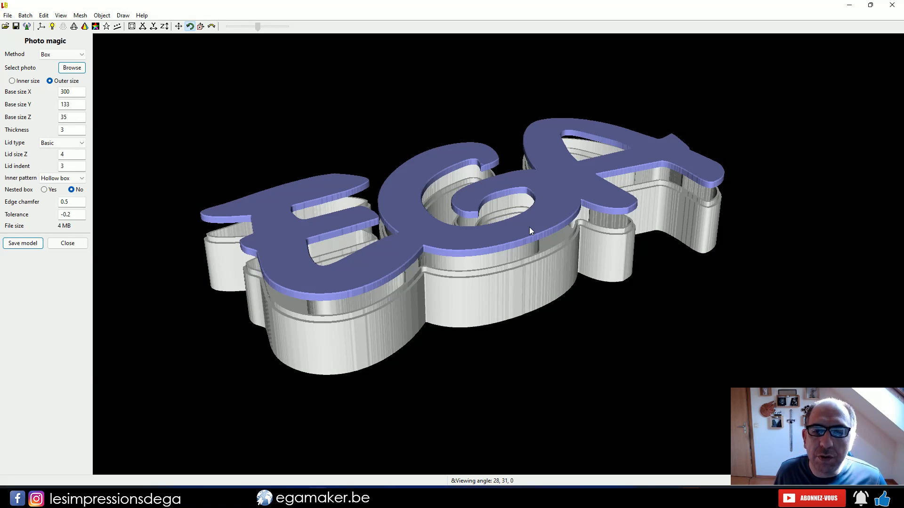
{"action": "left_click", "coordinate": [74, 143]}
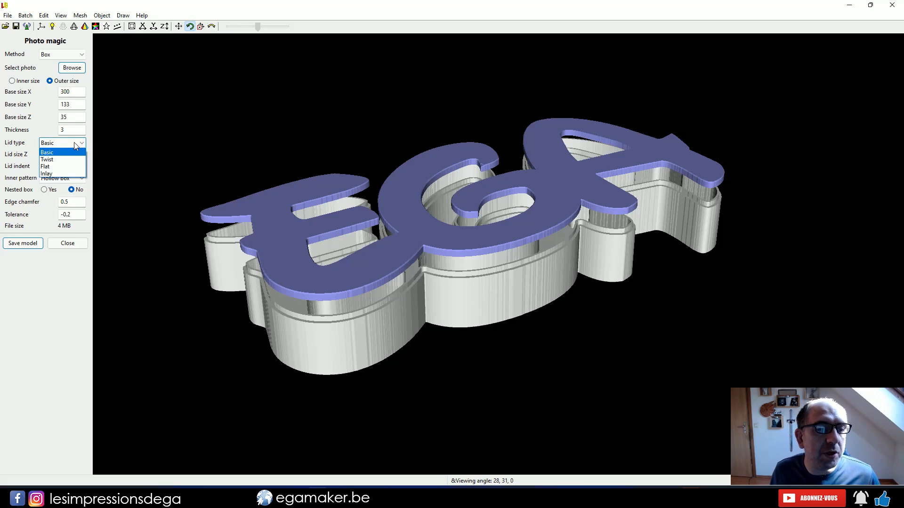
{"action": "left_click", "coordinate": [48, 174]}
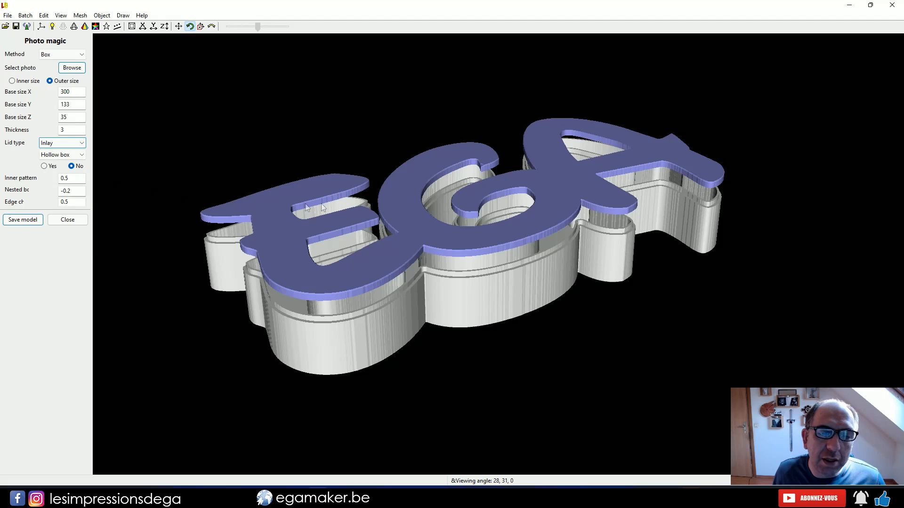
{"action": "mouse_move", "coordinate": [454, 175]}
{"action": "left_mouse_down"}
{"action": "mouse_move", "coordinate": [424, 208]}
{"action": "mouse_move", "coordinate": [420, 238]}
{"action": "mouse_move", "coordinate": [397, 261]}
{"action": "mouse_move", "coordinate": [466, 185]}
{"action": "mouse_move", "coordinate": [465, 234]}
{"action": "left_mouse_up"}
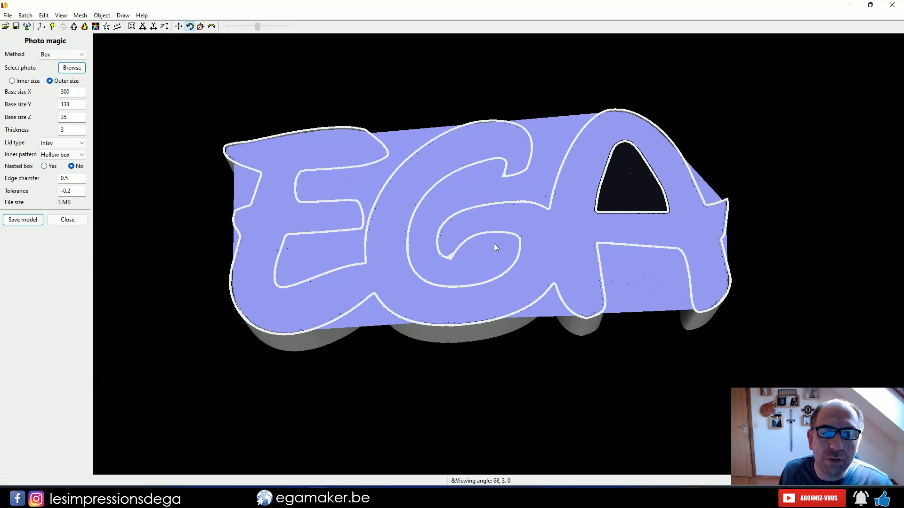
Set the box thickness to 2 and check the inlay lid's outline around the letters
{"action": "double_click", "coordinate": [61, 130]}
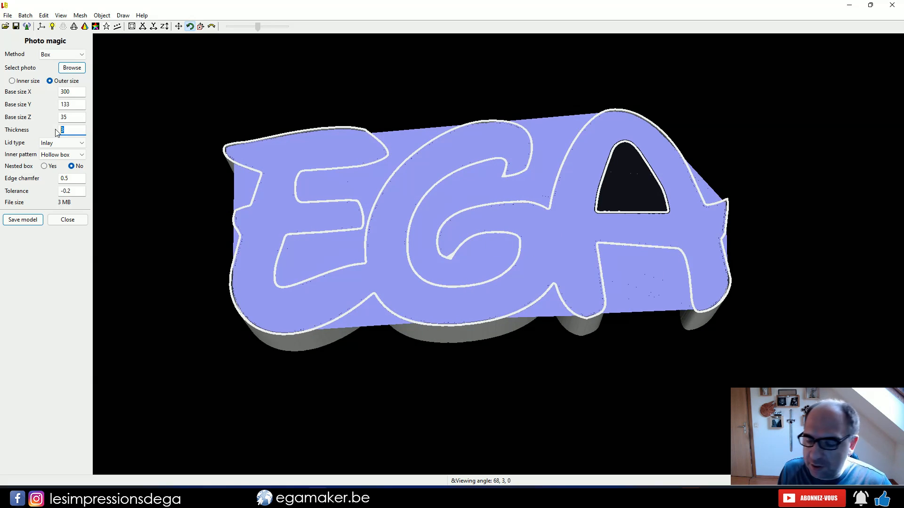
{"action": "type", "text": "2"}
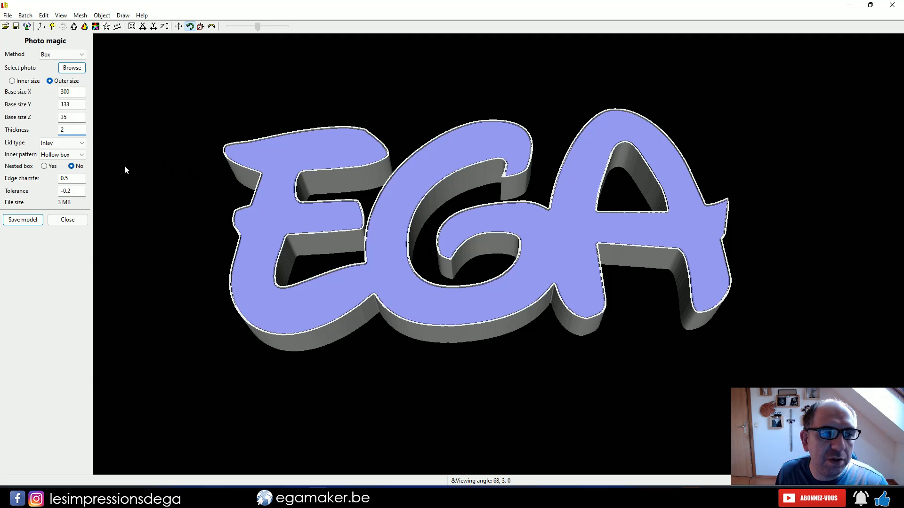
{"action": "left_click_drag", "start_coordinate": [358, 223], "coordinate": [275, 189]}
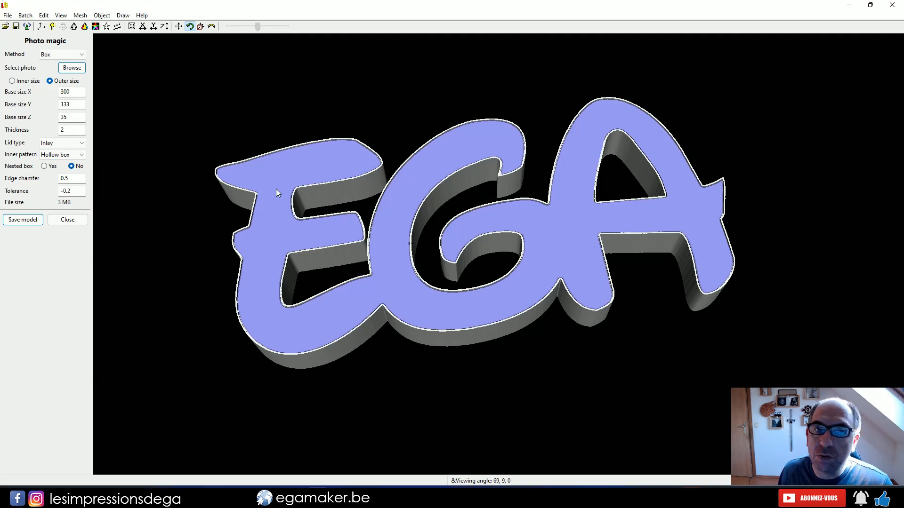
Try a box thickness of 3 with the inlay lid and return the thickness to 2
{"action": "left_click_drag", "start_coordinate": [75, 130], "coordinate": [41, 130]}
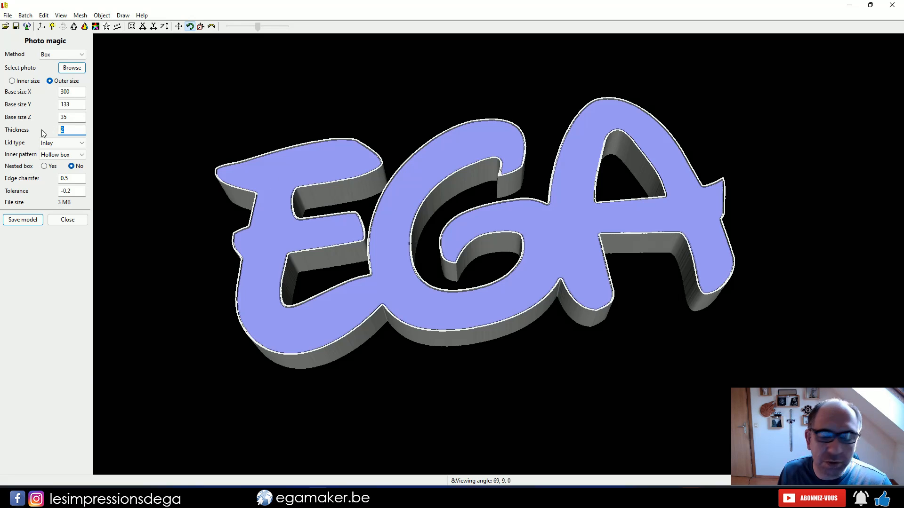
{"action": "type", "text": "3"}
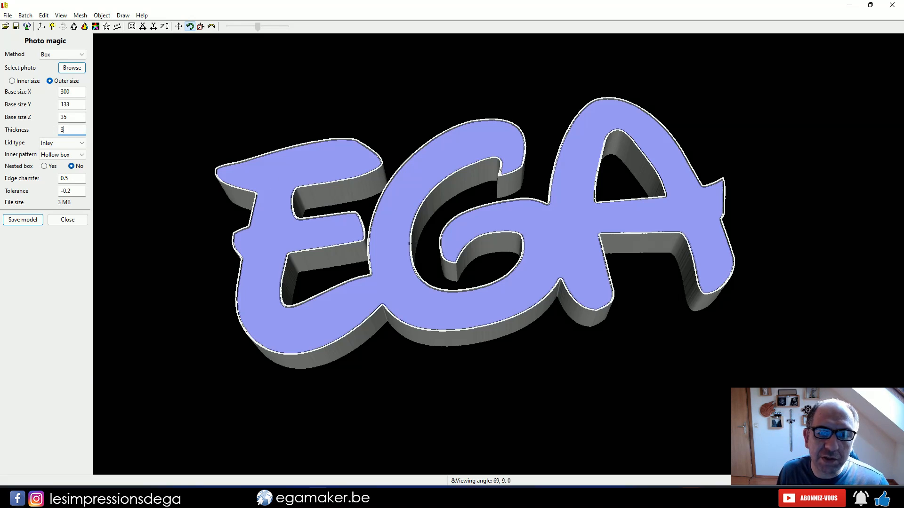
{"action": "left_click_drag", "start_coordinate": [468, 228], "coordinate": [520, 278]}
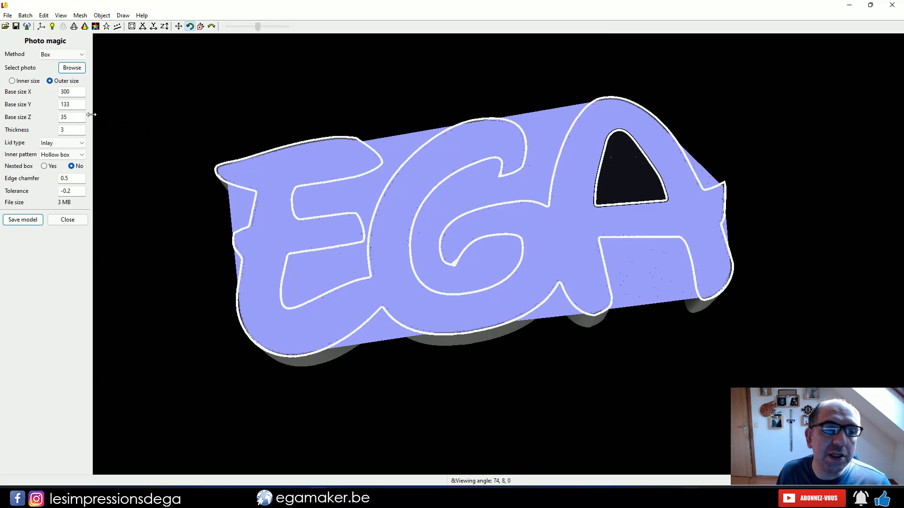
{"action": "double_click", "coordinate": [69, 128]}
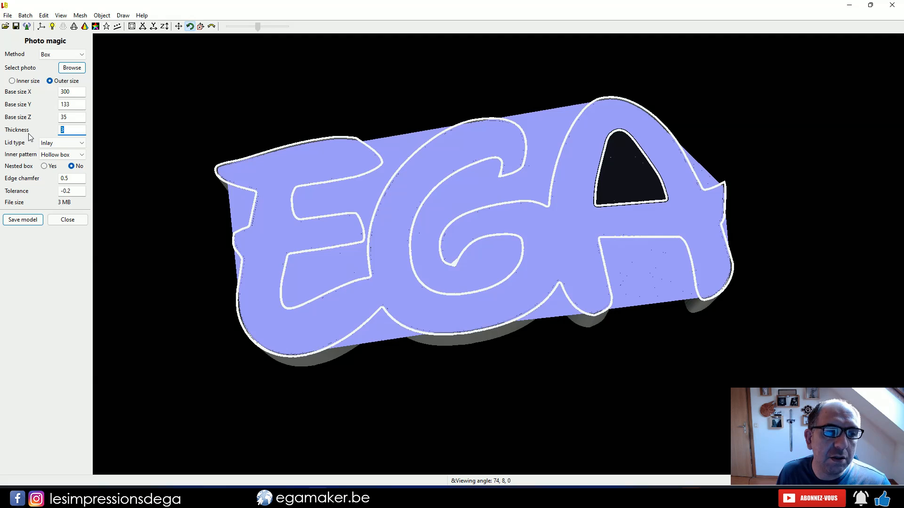
{"action": "type", "text": "2"}
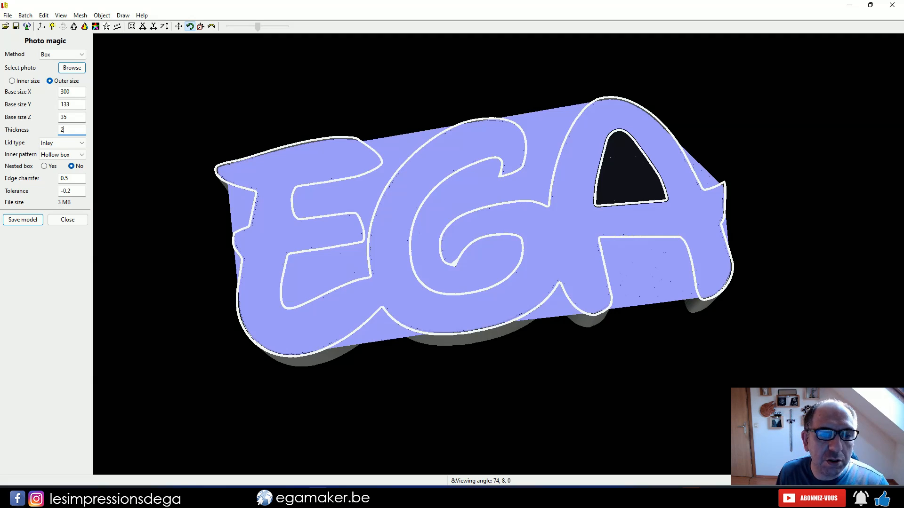
{"action": "left_click_drag", "start_coordinate": [262, 174], "coordinate": [432, 197]}
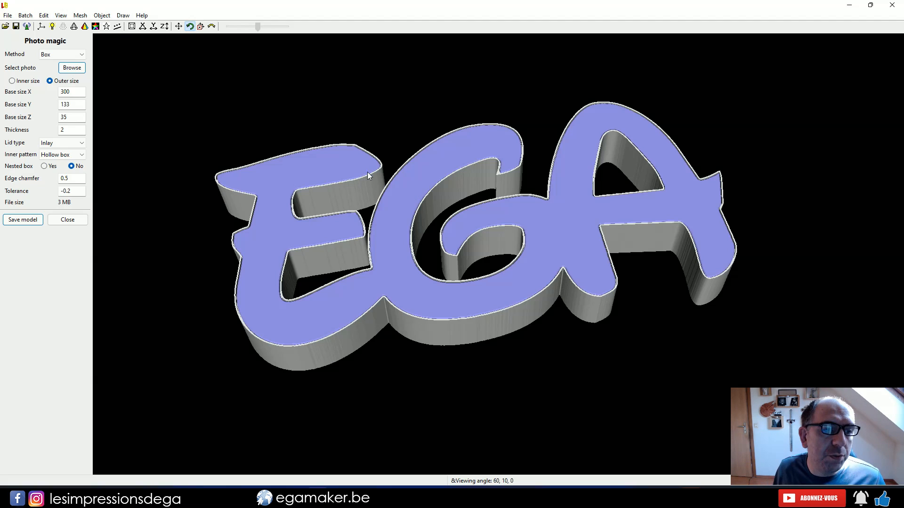
Try the Basic lid type for comparison and switch the lid back to Inlay
{"action": "left_click", "coordinate": [59, 142]}
{"action": "left_click", "coordinate": [54, 150]}
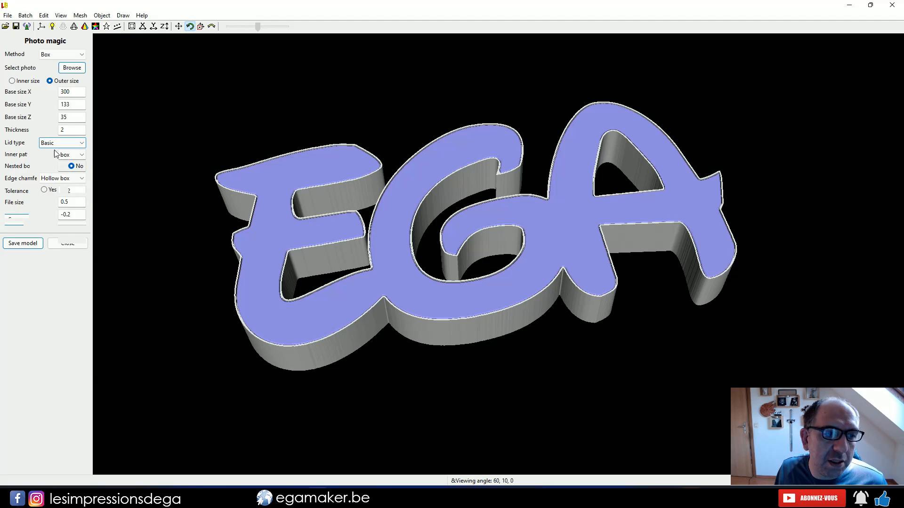
{"action": "mouse_move", "coordinate": [413, 288]}
{"action": "left_mouse_down"}
{"action": "mouse_move", "coordinate": [423, 238]}
{"action": "mouse_move", "coordinate": [414, 298]}
{"action": "left_mouse_up"}
{"action": "left_click", "coordinate": [61, 142]}
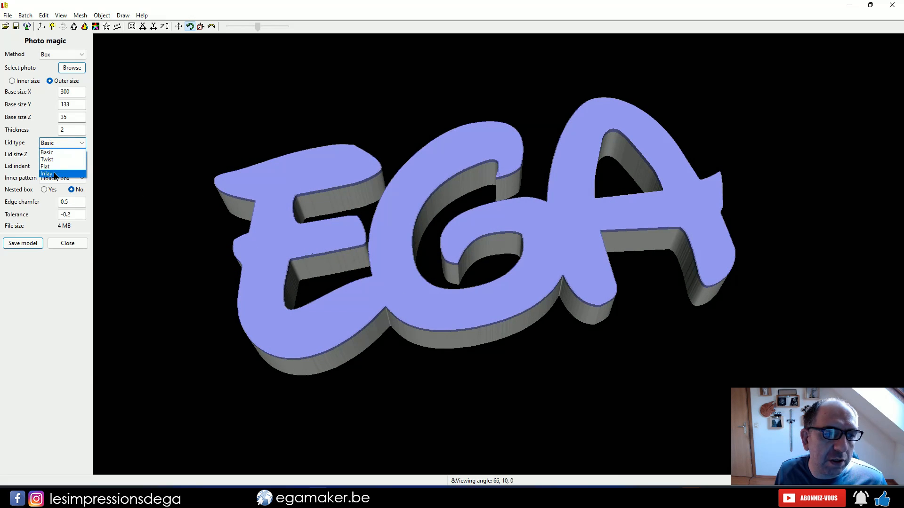
{"action": "left_click", "coordinate": [51, 174]}
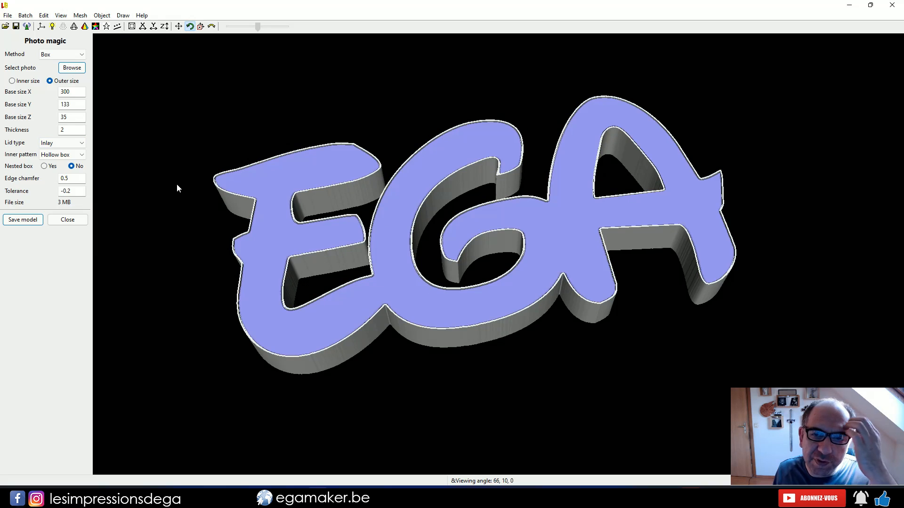
Try the Hollow lid inner pattern and a nested box, and return to Hollow box without nesting
{"action": "left_click", "coordinate": [57, 155]}
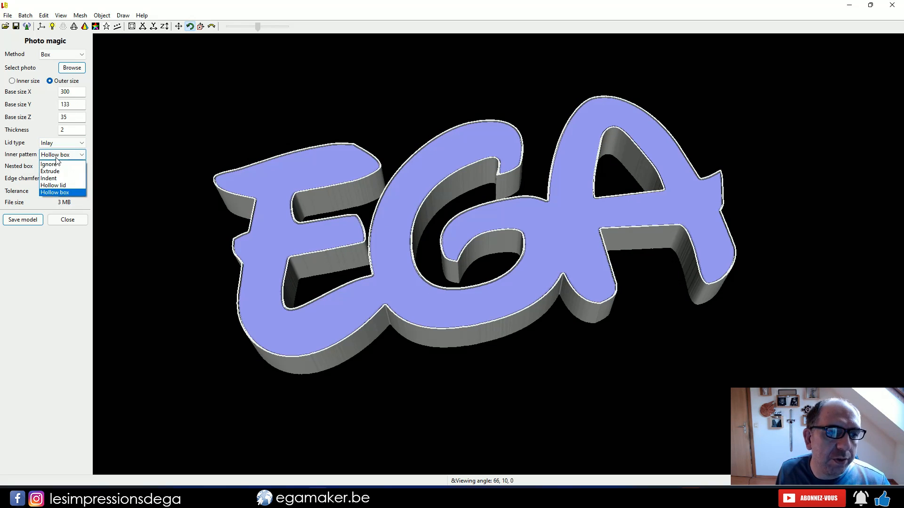
{"action": "left_click", "coordinate": [54, 185]}
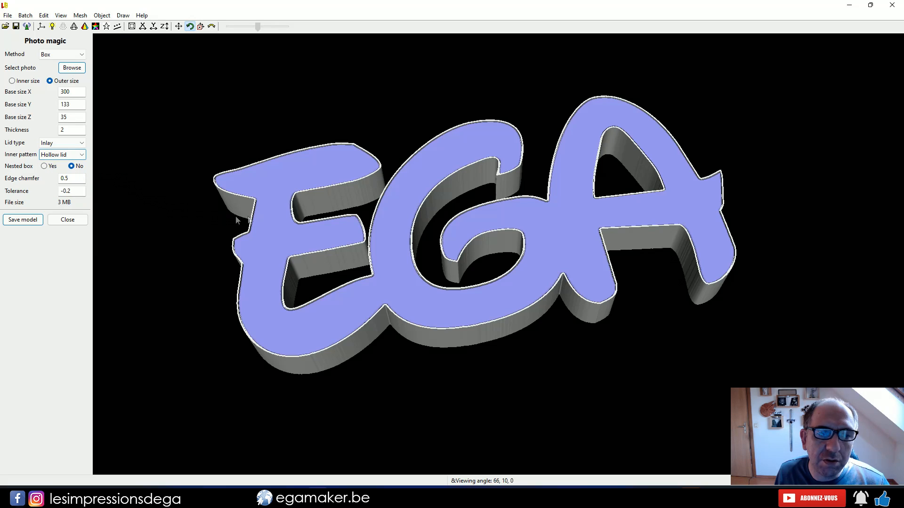
{"action": "mouse_move", "coordinate": [557, 237]}
{"action": "left_mouse_down"}
{"action": "mouse_move", "coordinate": [523, 197]}
{"action": "mouse_move", "coordinate": [563, 222]}
{"action": "left_mouse_up"}
{"action": "left_click_drag", "start_coordinate": [662, 317], "coordinate": [561, 262]}
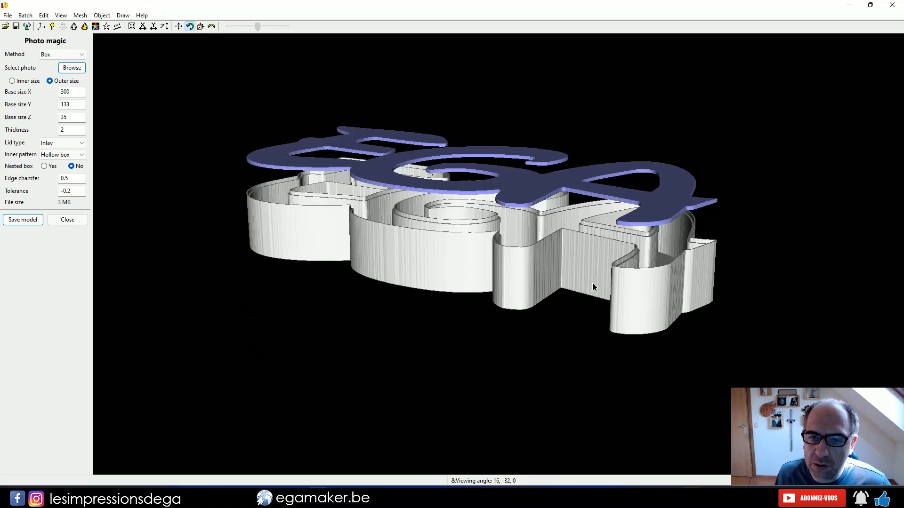
{"action": "left_click_drag", "start_coordinate": [592, 287], "coordinate": [622, 313]}
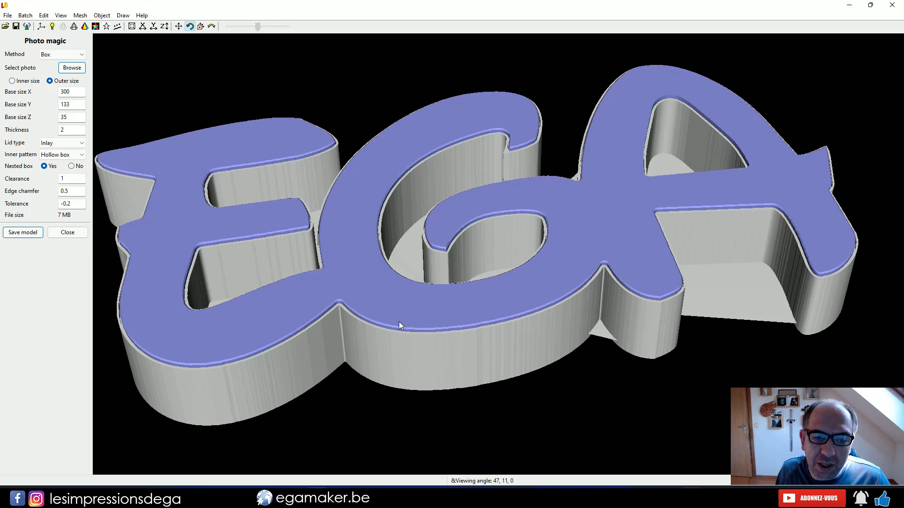
{"action": "left_click", "coordinate": [71, 166]}
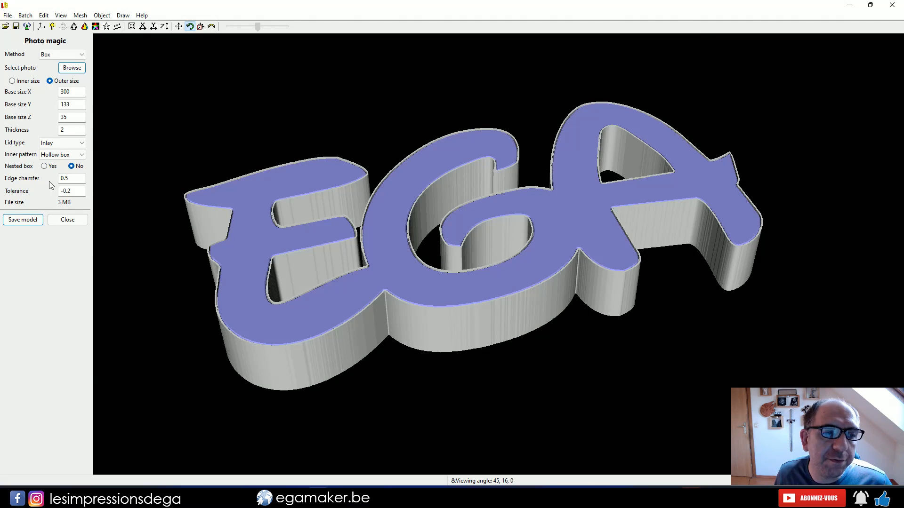
Try an edge chamfer of 0 while inspecting the lid's edge up close
{"action": "scroll", "coordinate": [462, 278], "scroll_direction": "up", "scroll_amount": 5}
{"action": "left_click_drag", "start_coordinate": [424, 305], "coordinate": [442, 292]}
{"action": "scroll", "coordinate": [435, 304], "scroll_direction": "up", "scroll_amount": 4}
{"action": "right_click_drag", "start_coordinate": [427, 317], "coordinate": [417, 235]}
{"action": "scroll", "coordinate": [416, 248], "scroll_direction": "up", "scroll_amount": 5}
{"action": "scroll", "coordinate": [417, 235], "scroll_direction": "up", "scroll_amount": 1}
{"action": "scroll", "coordinate": [405, 247], "scroll_direction": "up", "scroll_amount": 4, "text": "ctrl"}
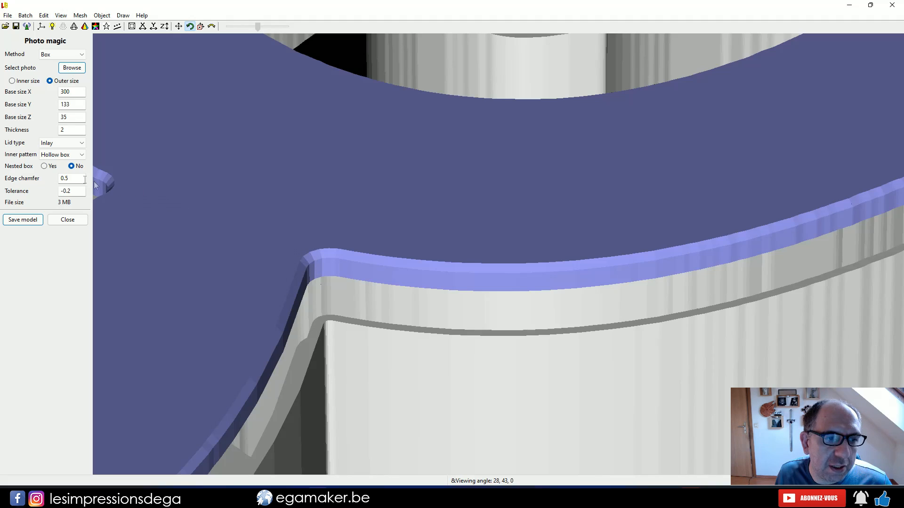
{"action": "double_click", "coordinate": [65, 179]}
{"action": "type", "text": "0"}
{"action": "key", "text": "Return"}
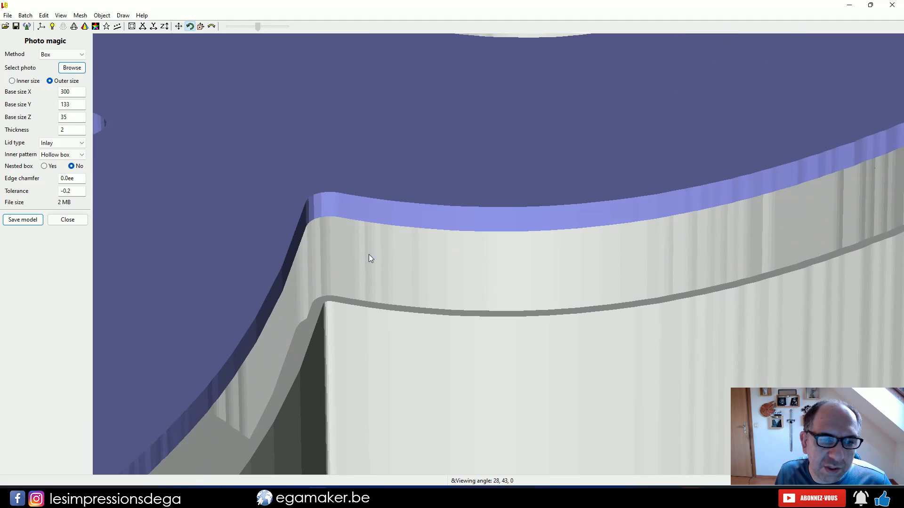
Set the lid's edge chamfer to 0.3
{"action": "left_click_drag", "start_coordinate": [65, 178], "coordinate": [81, 177]}
{"action": "type", "text": "8"}
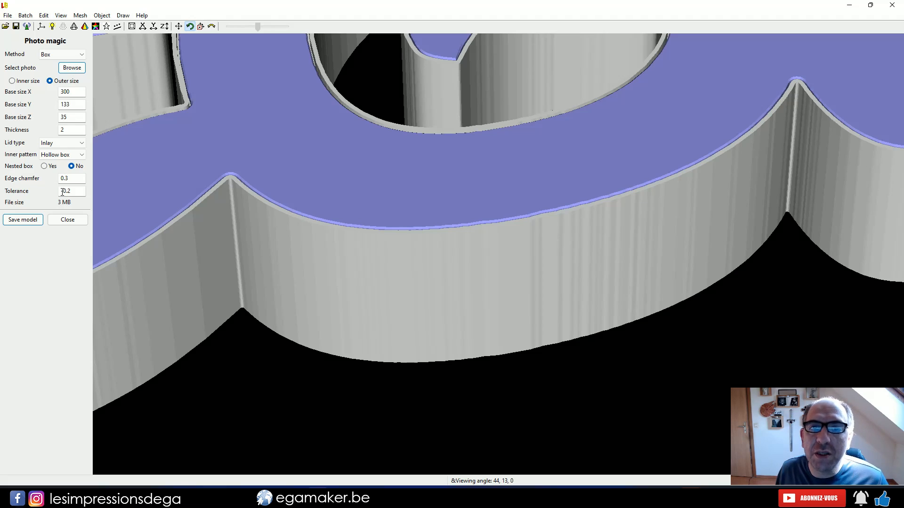
Try a tolerance of 0 to compare the gap between lid and box, and restore it to -0.2
{"action": "left_click_drag", "start_coordinate": [245, 216], "coordinate": [308, 172]}
{"action": "scroll", "coordinate": [307, 172], "scroll_direction": "up", "scroll_amount": 8}
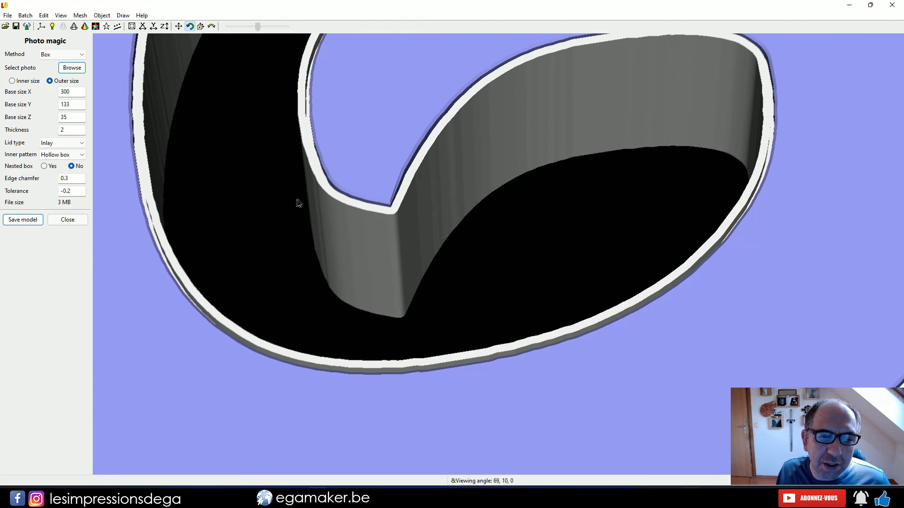
{"action": "scroll", "coordinate": [416, 143], "scroll_direction": "up", "scroll_amount": 3}
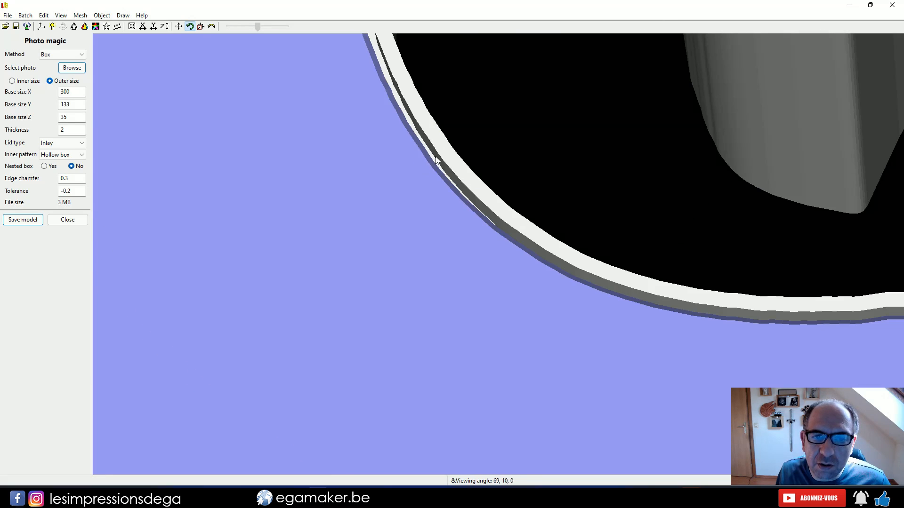
{"action": "double_click", "coordinate": [70, 191]}
{"action": "type", "text": "-0"}
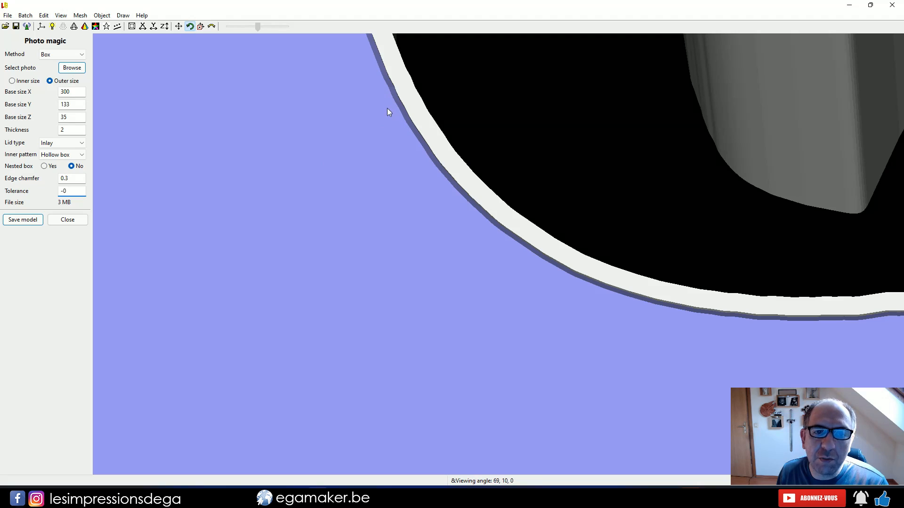
{"action": "type", "text": ".2"}
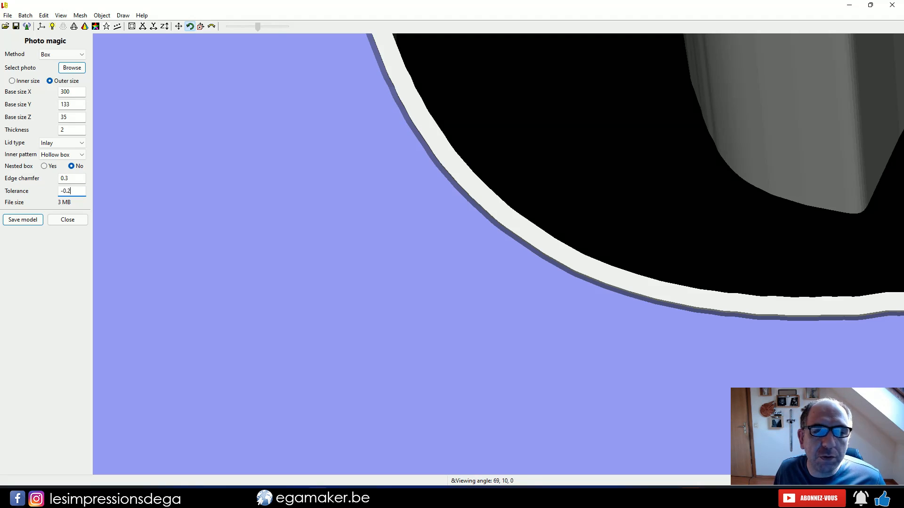
{"action": "scroll", "coordinate": [348, 191], "scroll_direction": "down", "scroll_amount": 1}
{"action": "scroll", "coordinate": [348, 190], "scroll_direction": "down", "scroll_amount": 3}
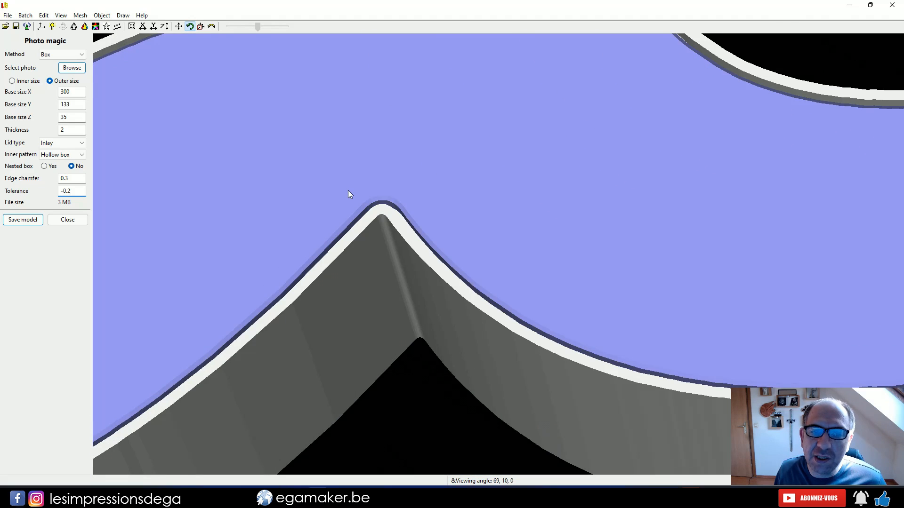
{"action": "scroll", "coordinate": [348, 194], "scroll_direction": "down", "scroll_amount": 2}
{"action": "scroll", "coordinate": [493, 309], "scroll_direction": "down", "scroll_amount": 4}
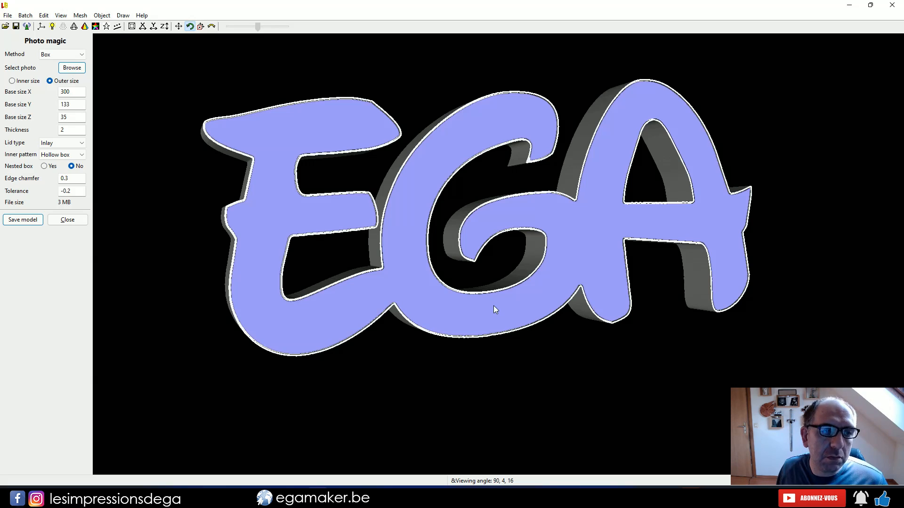
Save the box model into the Ega folder
{"action": "left_click", "coordinate": [24, 220]}
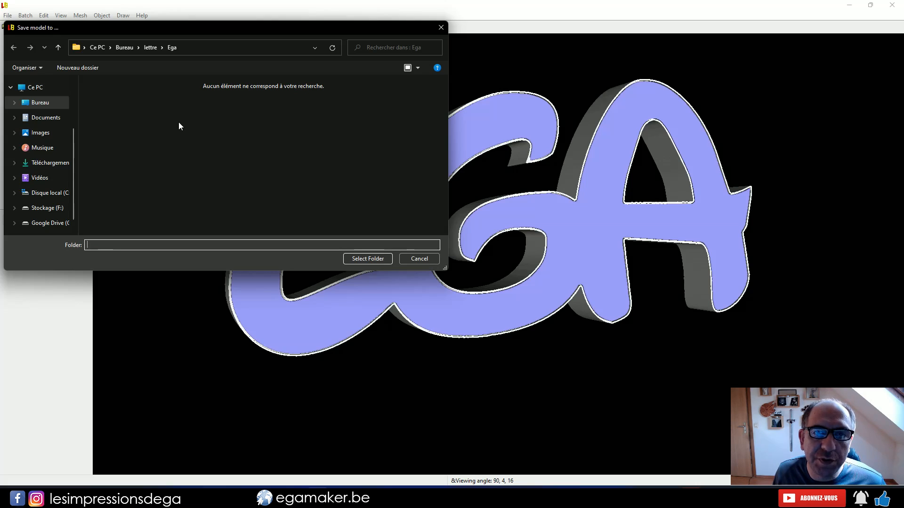
{"action": "left_click_drag", "start_coordinate": [186, 27], "coordinate": [313, 70]}
{"action": "left_click", "coordinate": [494, 301]}
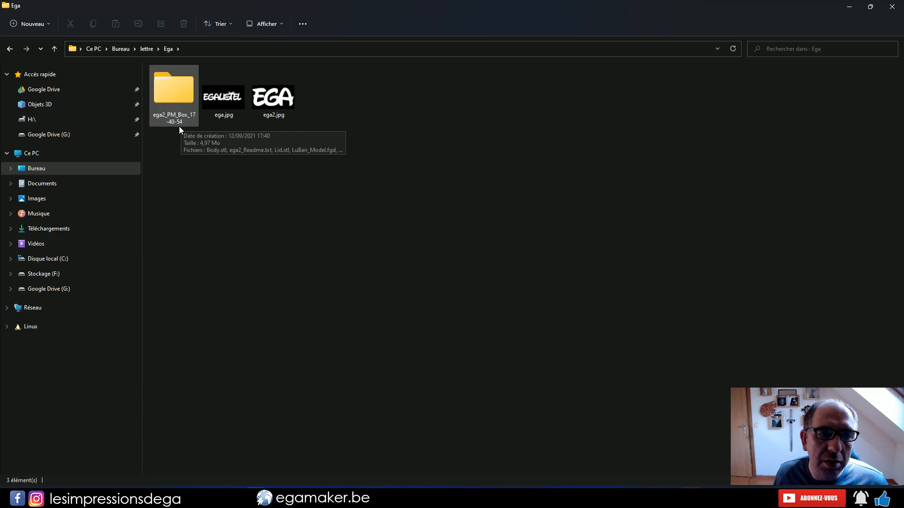
Open the saved ega2_PM_Box_17-40-54 folder in File Explorer and view its Body.stl and Lid.stl models in 3D Builder
{"action": "double_click", "coordinate": [179, 123]}
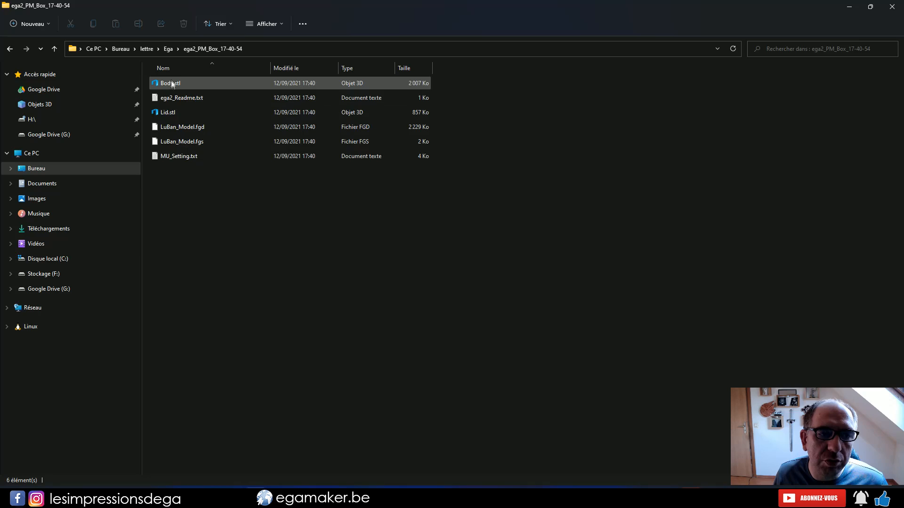
{"action": "double_click", "coordinate": [171, 82]}
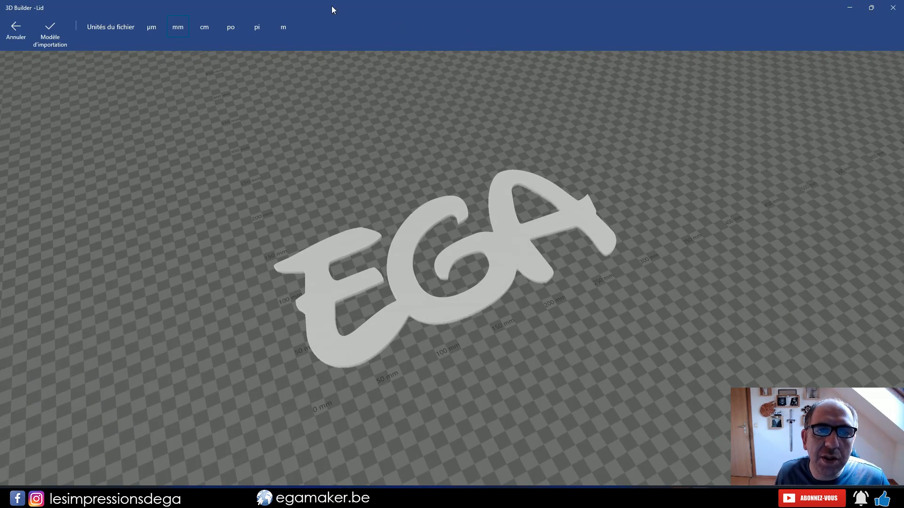
Bring up the Body model full-screen in 3D Builder, inspect its hollow letters up close, and import it in mm
{"action": "left_click_drag", "start_coordinate": [331, 5], "coordinate": [408, 40]}
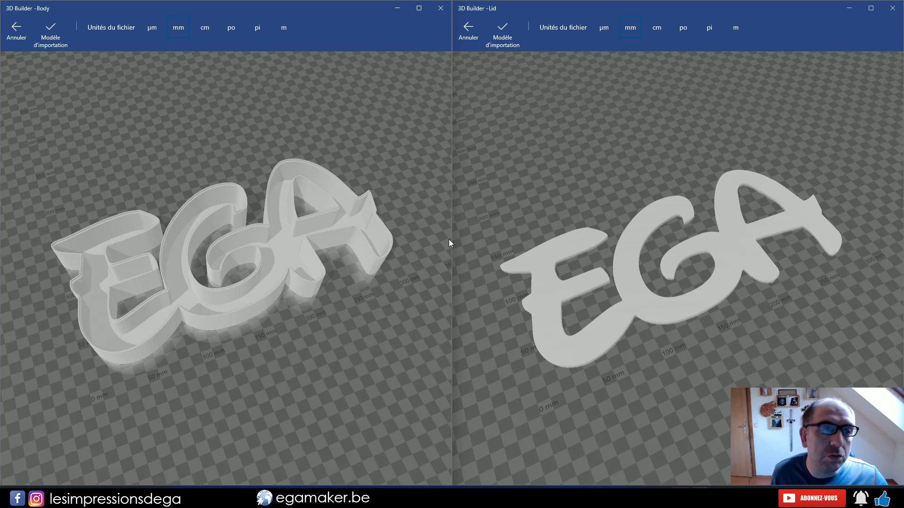
{"action": "left_click", "coordinate": [419, 8]}
{"action": "scroll", "coordinate": [465, 216], "scroll_direction": "up", "scroll_amount": 5}
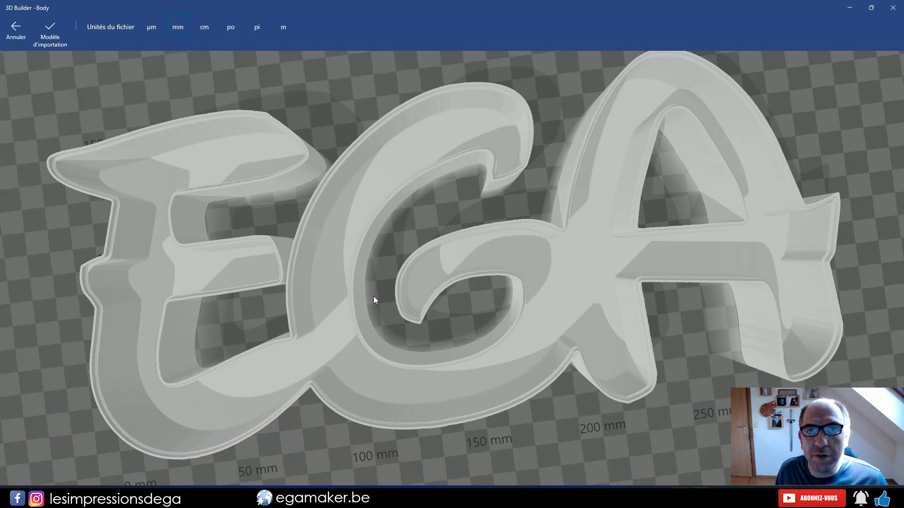
{"action": "scroll", "coordinate": [374, 295], "scroll_direction": "down", "scroll_amount": 4}
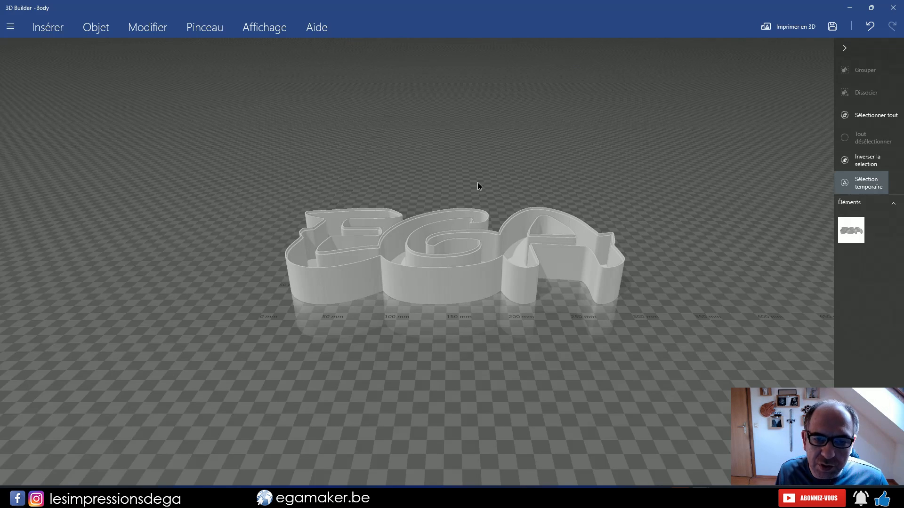
Insert a cylinder into the scene beside the letter E of the box body
{"action": "left_click_drag", "start_coordinate": [479, 191], "coordinate": [330, 338]}
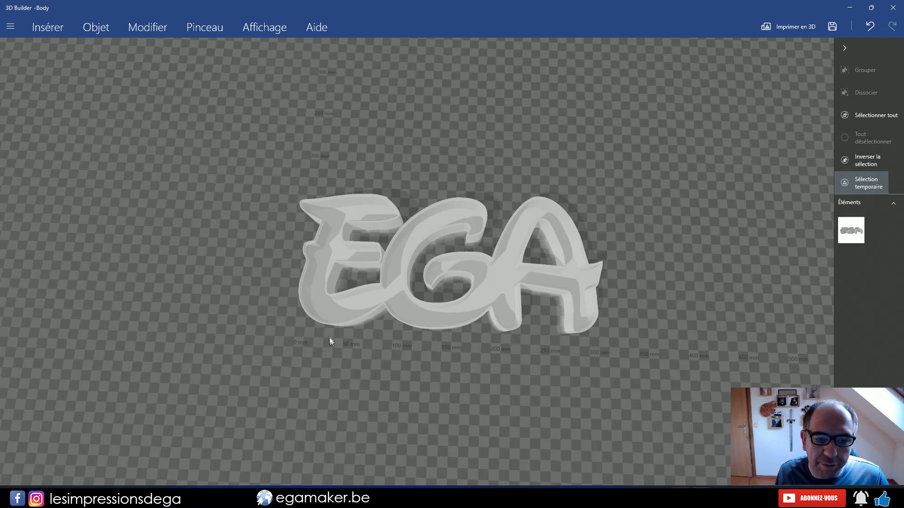
{"action": "scroll", "coordinate": [262, 331], "scroll_direction": "up", "scroll_amount": 3}
{"action": "right_click_drag", "start_coordinate": [327, 313], "coordinate": [643, 289]}
{"action": "scroll", "coordinate": [464, 412], "scroll_direction": "up", "scroll_amount": 3}
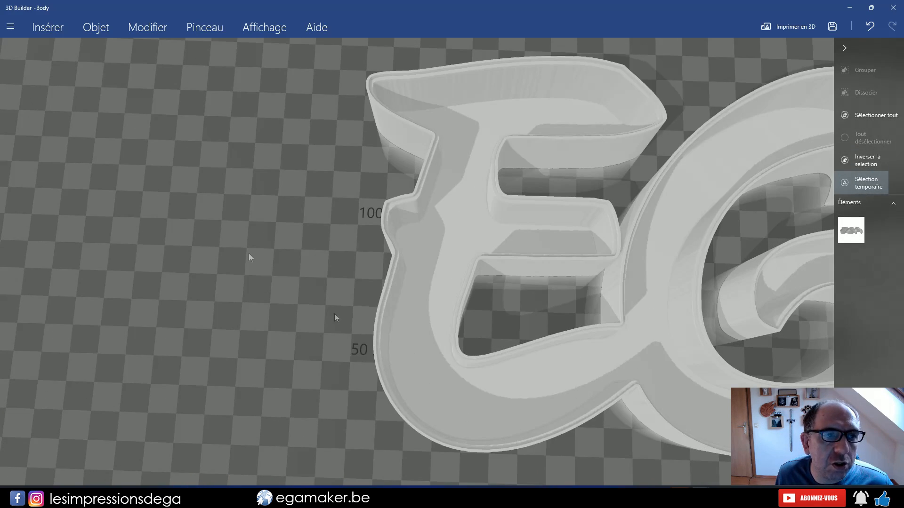
{"action": "left_click", "coordinate": [96, 28]}
{"action": "left_click", "coordinate": [48, 27]}
{"action": "left_click", "coordinate": [171, 50]}
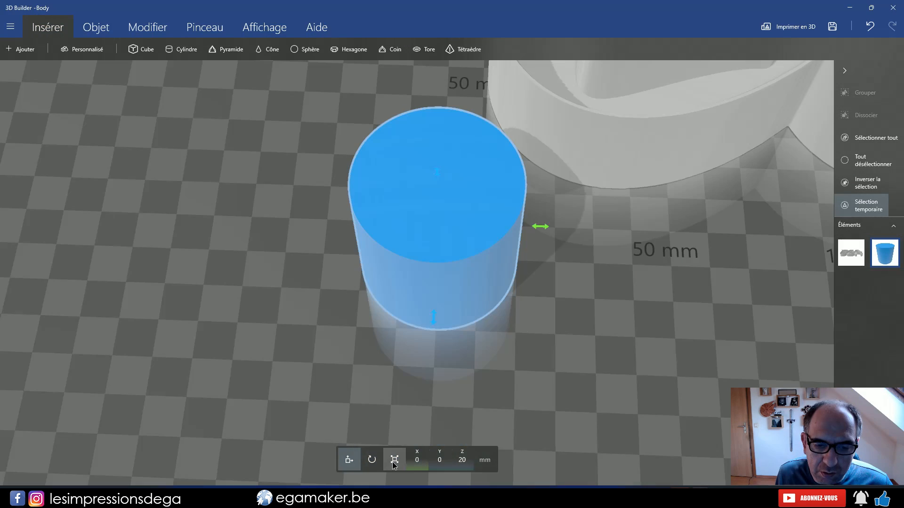
Scale the cylinder uniformly to 4 mm
{"action": "left_click", "coordinate": [383, 460]}
{"action": "left_click", "coordinate": [405, 461]}
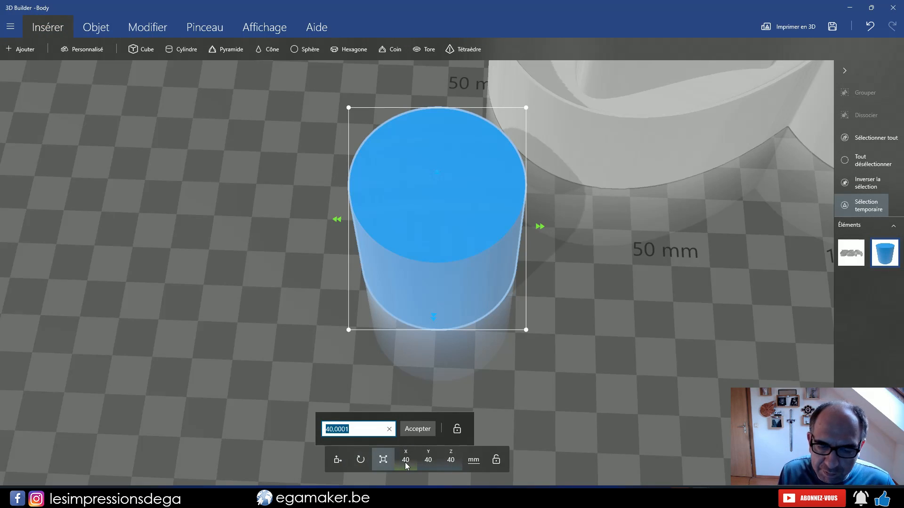
{"action": "type", "text": "4"}
{"action": "key", "text": "Return"}
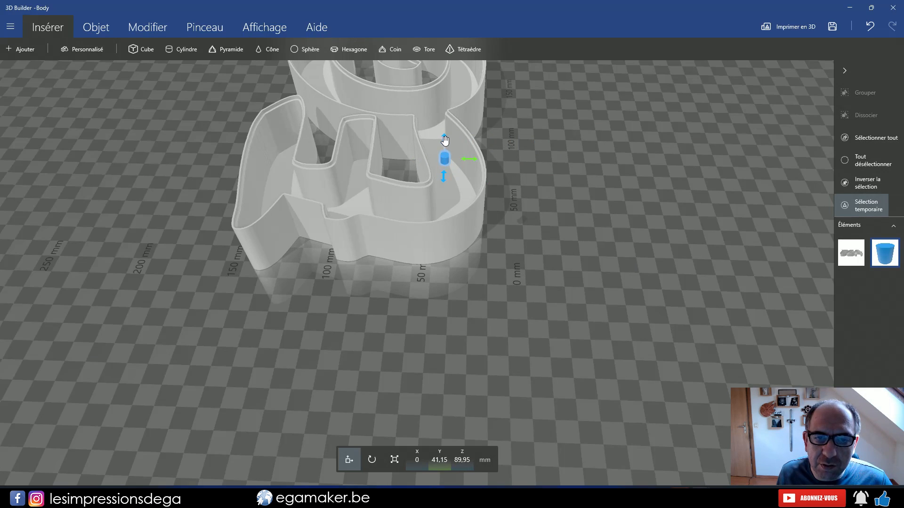
Place the small cylinder through the floor of the E's lower curve, at about X 33.77, Y 41.15, Z 0.09 mm, and subtract it from the body
{"action": "left_click_drag", "start_coordinate": [446, 143], "coordinate": [445, 278]}
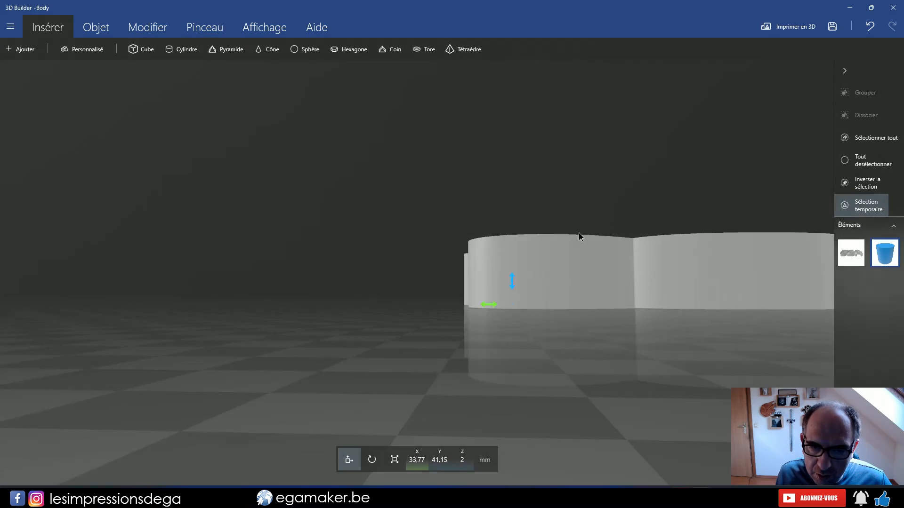
{"action": "scroll", "coordinate": [541, 329], "scroll_direction": "up", "scroll_amount": 3}
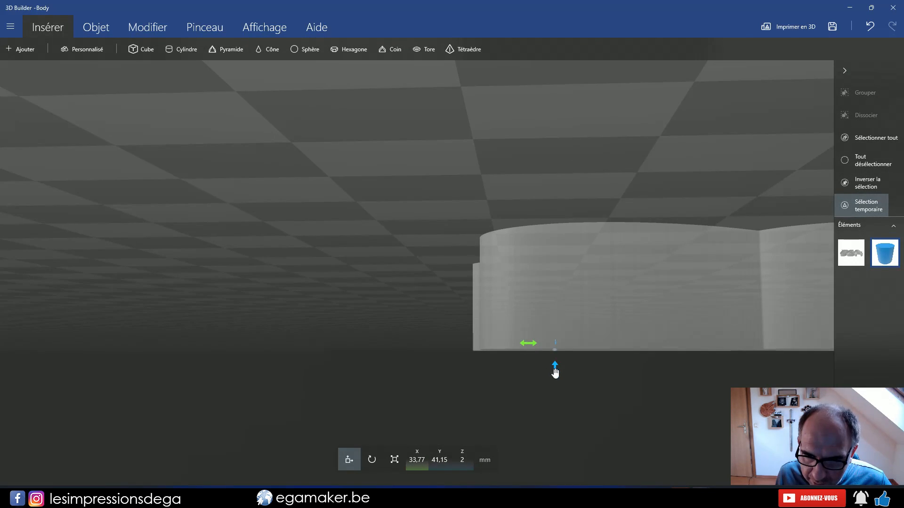
{"action": "left_click_drag", "start_coordinate": [556, 375], "coordinate": [556, 377]}
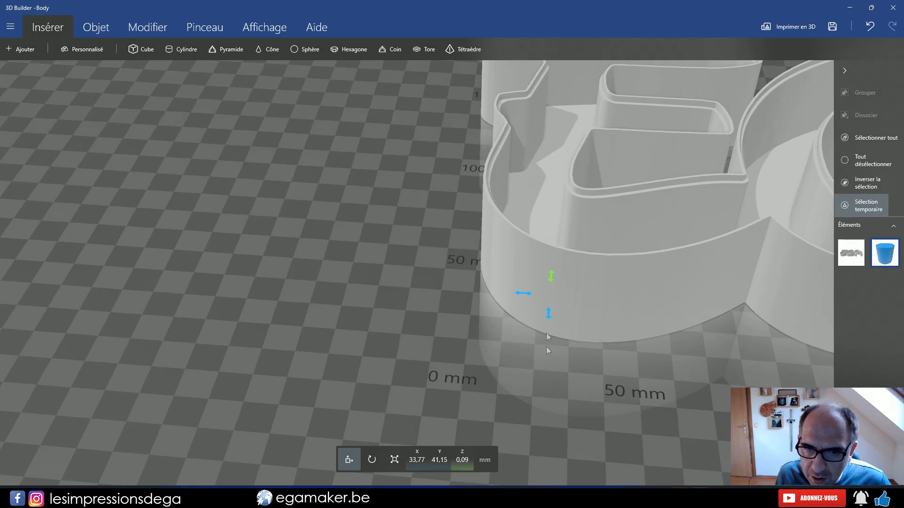
{"action": "right_click_drag", "start_coordinate": [547, 347], "coordinate": [631, 350]}
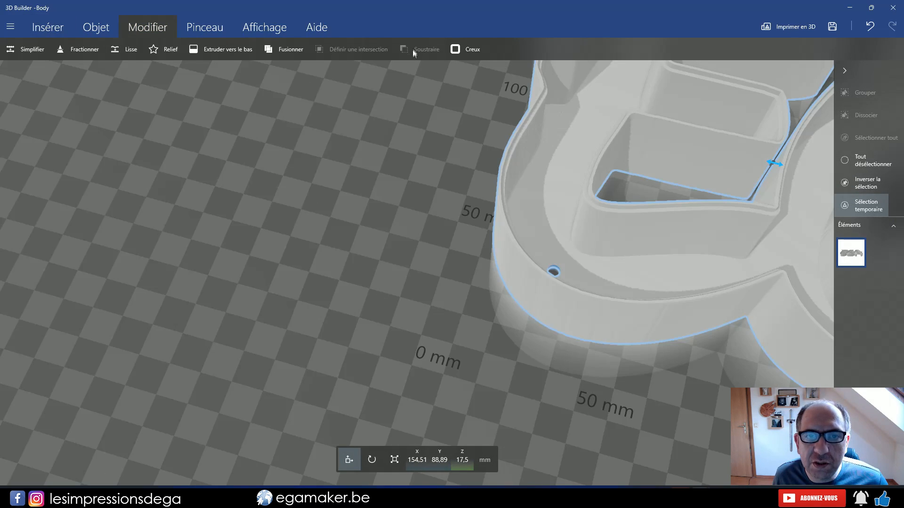
Examine the hole in the floor of the E up close and check the whole body's overall dimensions
{"action": "scroll", "coordinate": [605, 303], "scroll_direction": "up", "scroll_amount": 6}
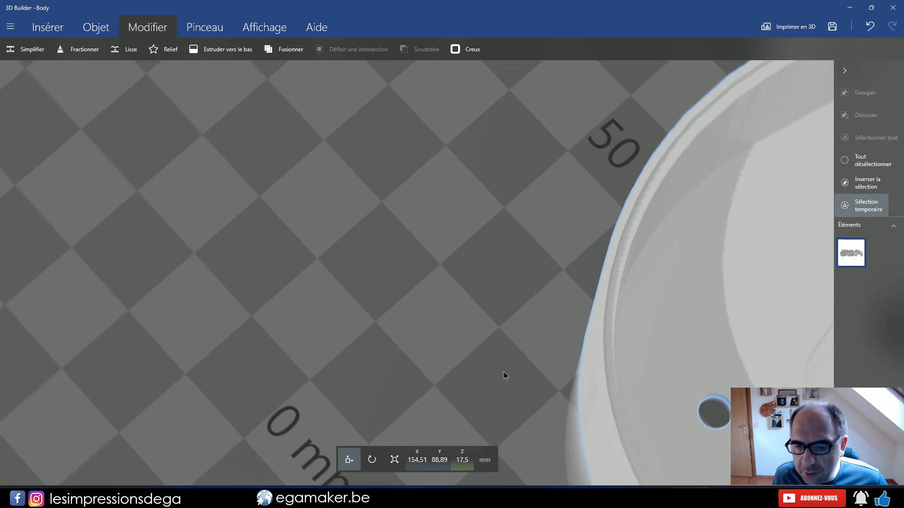
{"action": "right_click_drag", "start_coordinate": [678, 351], "coordinate": [505, 404]}
{"action": "scroll", "coordinate": [412, 319], "scroll_direction": "down", "scroll_amount": 3}
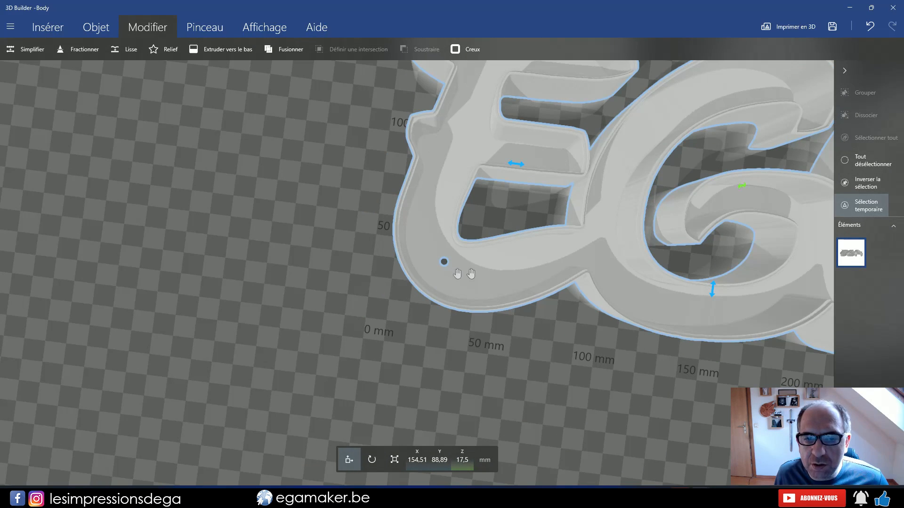
{"action": "right_click_drag", "start_coordinate": [457, 273], "coordinate": [334, 292]}
{"action": "scroll", "coordinate": [335, 293], "scroll_direction": "down", "scroll_amount": 3}
{"action": "left_click", "coordinate": [683, 222]}
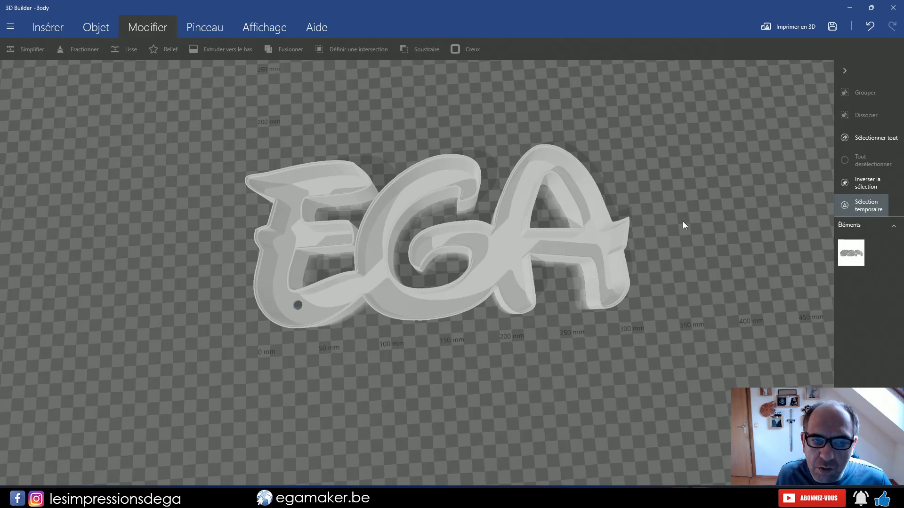
{"action": "left_click", "coordinate": [603, 213]}
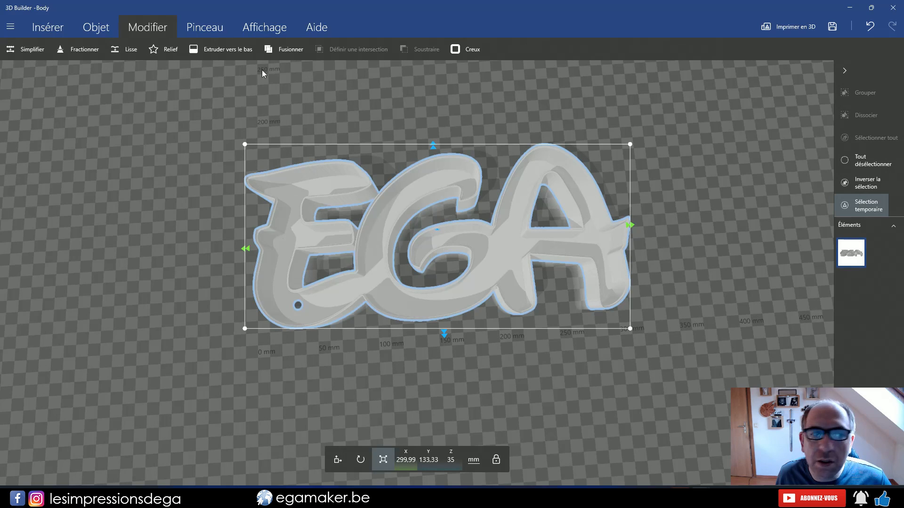
Save the pierced body as Body.stl in the lettre/Ega/ega2_PM_Box_17-40-54 folder, overwriting the existing file
{"action": "left_click", "coordinate": [10, 26]}
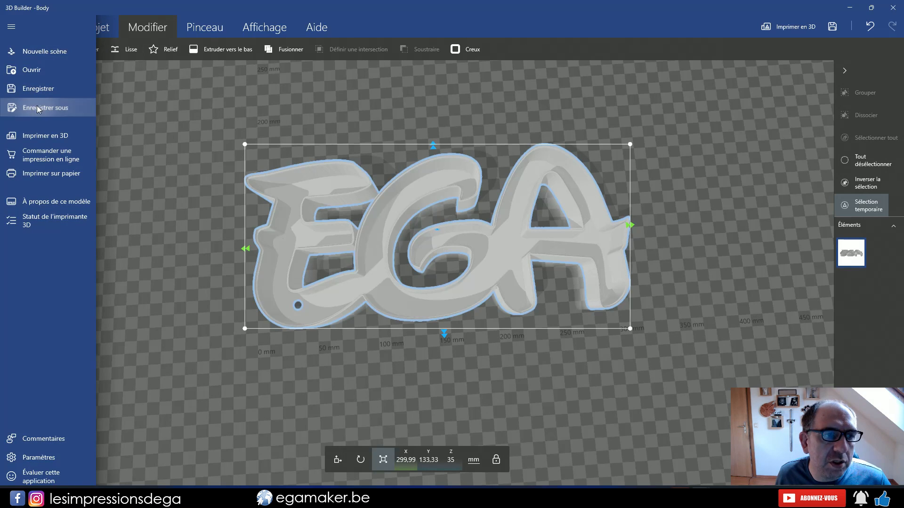
{"action": "left_click", "coordinate": [39, 108]}
{"action": "double_click", "coordinate": [116, 84]}
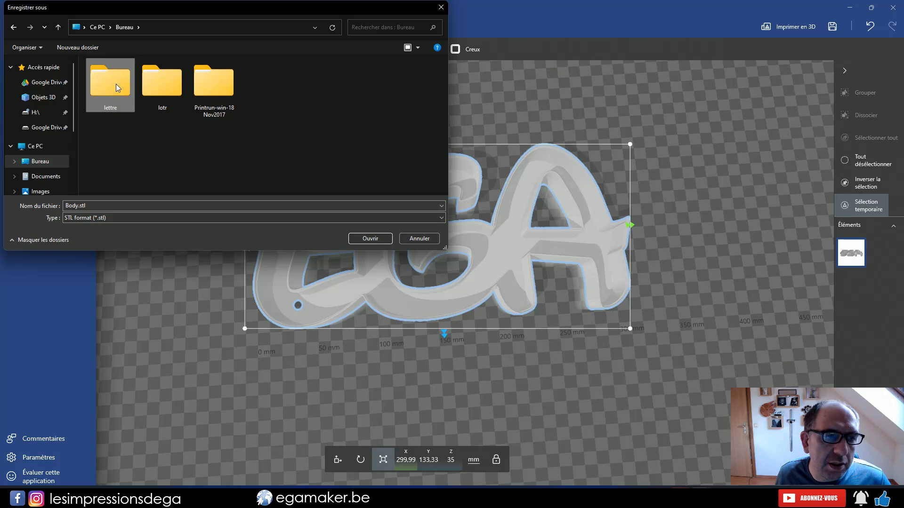
{"action": "double_click", "coordinate": [116, 84]}
{"action": "double_click", "coordinate": [116, 84]}
{"action": "left_click", "coordinate": [370, 239]}
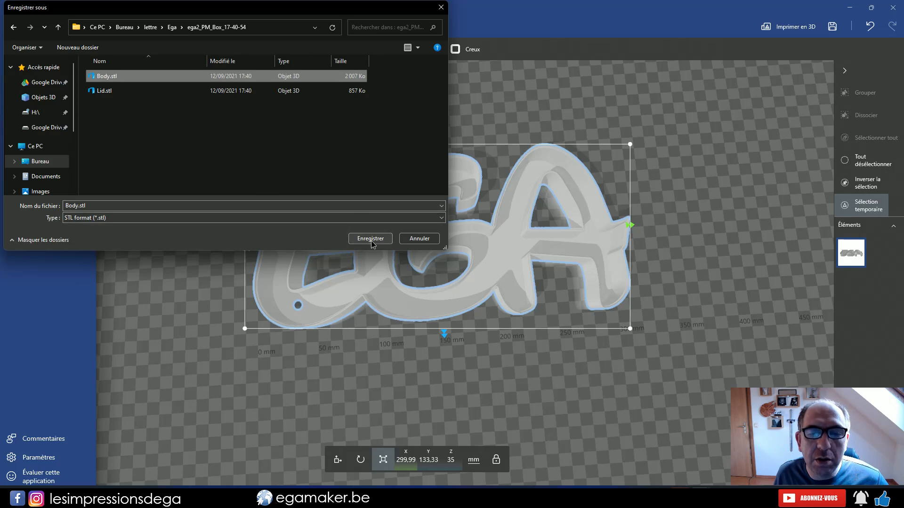
{"action": "left_click", "coordinate": [473, 247]}
{"action": "left_click", "coordinate": [494, 277]}
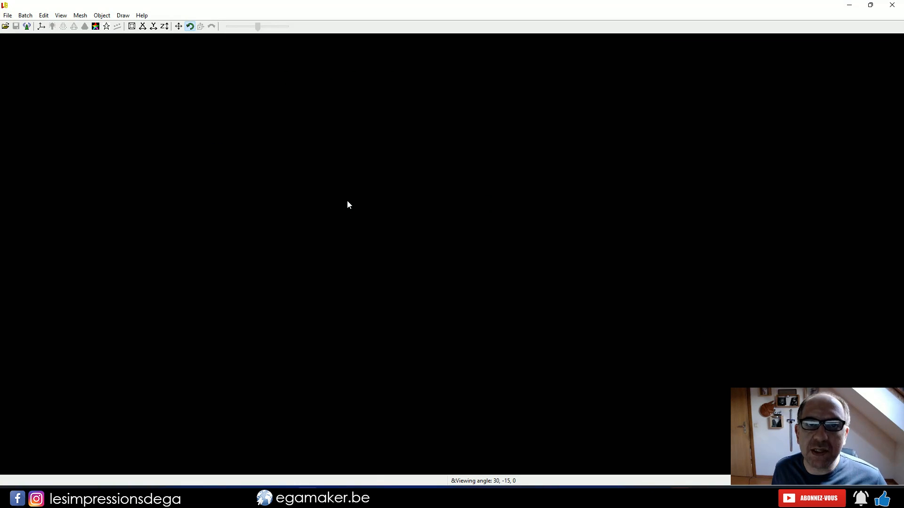
Switch to LuBan and create a Stencil-shaped lithophane using ega2.jpg from the Ega folder as the template
{"action": "left_click", "coordinate": [7, 15]}
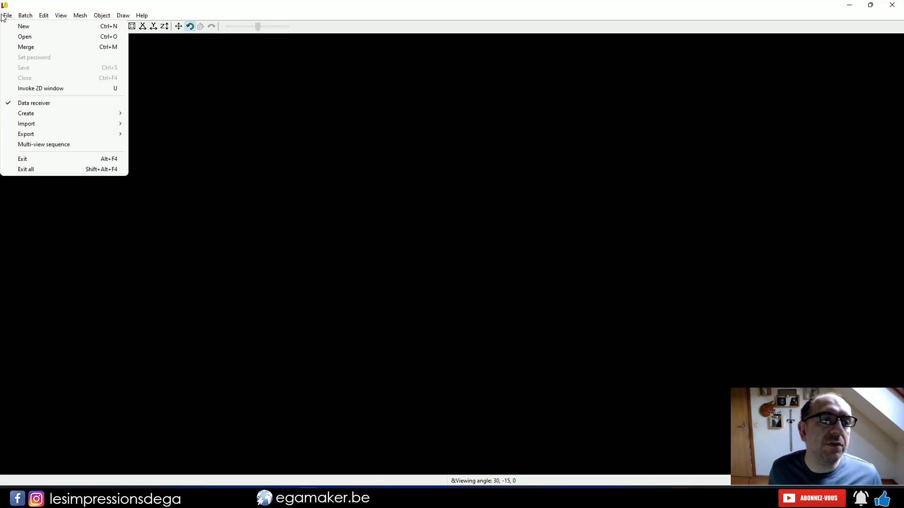
{"action": "mouse_move", "coordinate": [71, 114]}
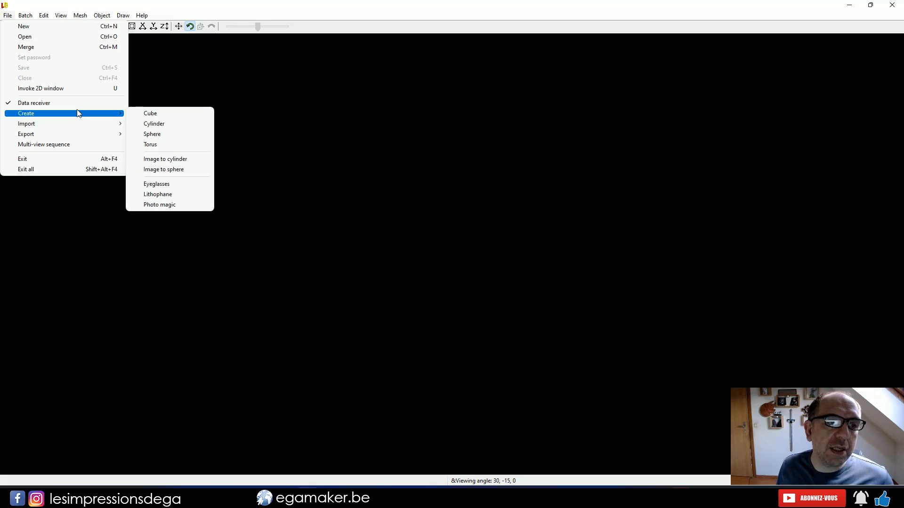
{"action": "left_click", "coordinate": [181, 195]}
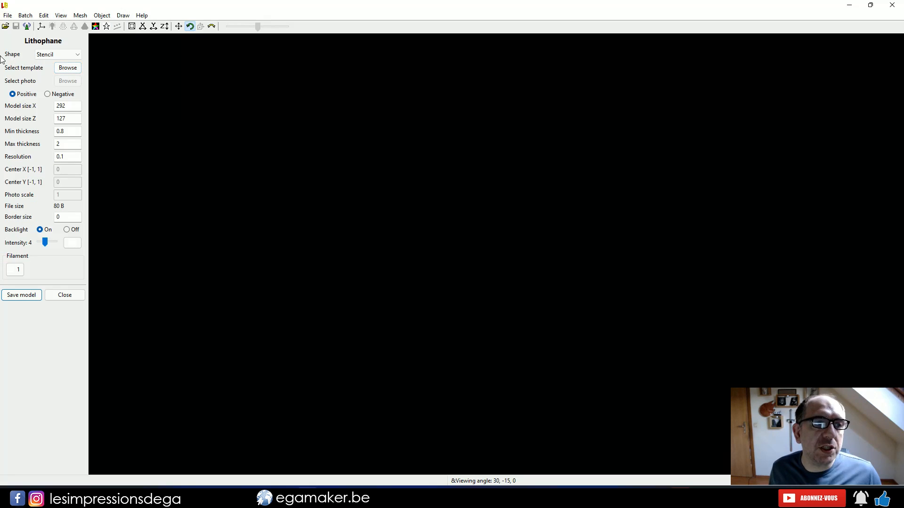
{"action": "left_click", "coordinate": [42, 56]}
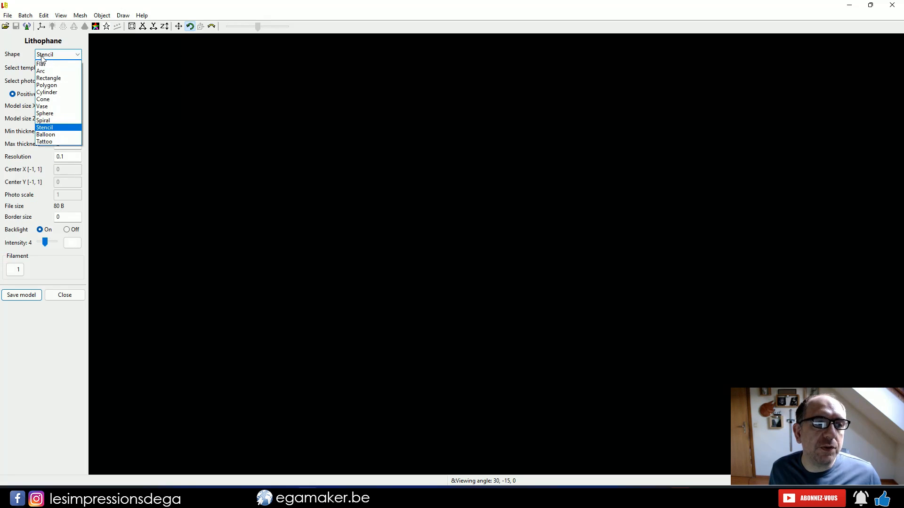
{"action": "left_click", "coordinate": [51, 127]}
{"action": "left_click", "coordinate": [63, 68]}
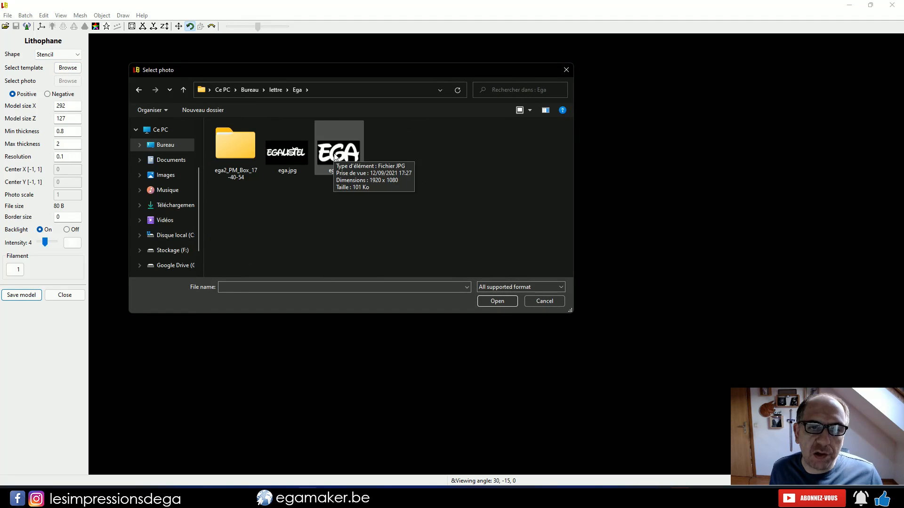
{"action": "double_click", "coordinate": [336, 154]}
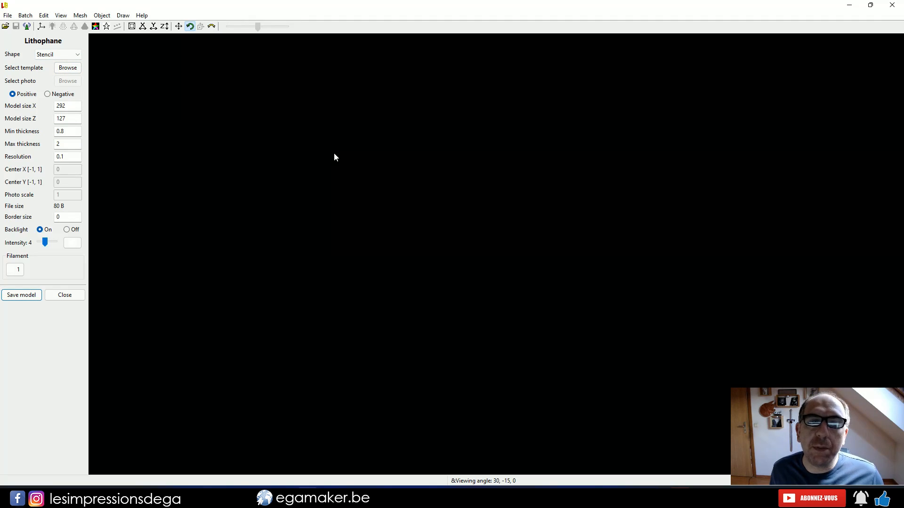
{"action": "left_click_drag", "start_coordinate": [645, 183], "coordinate": [658, 181]}
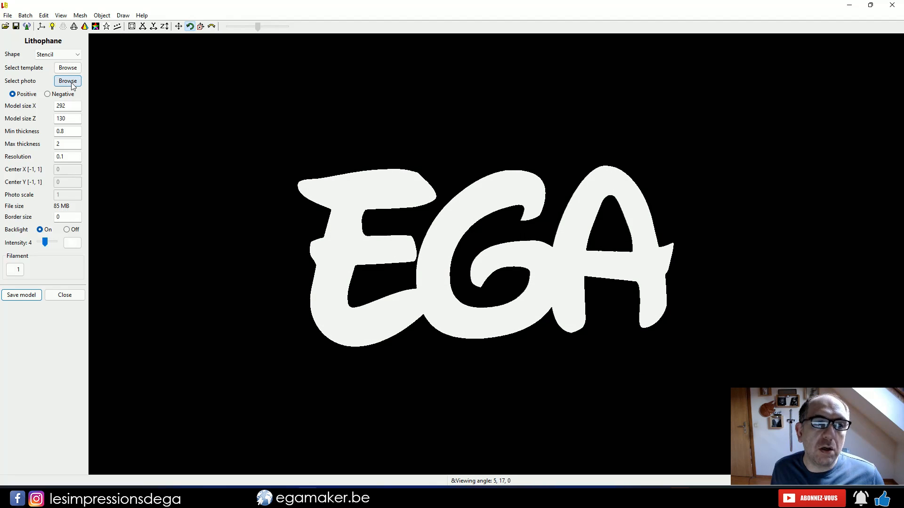
Load _DSC7153_HDR.jpg from the Images/Mes Photos/Paysage folder as the lithophane's photo and inspect the result up close
{"action": "left_click", "coordinate": [72, 83]}
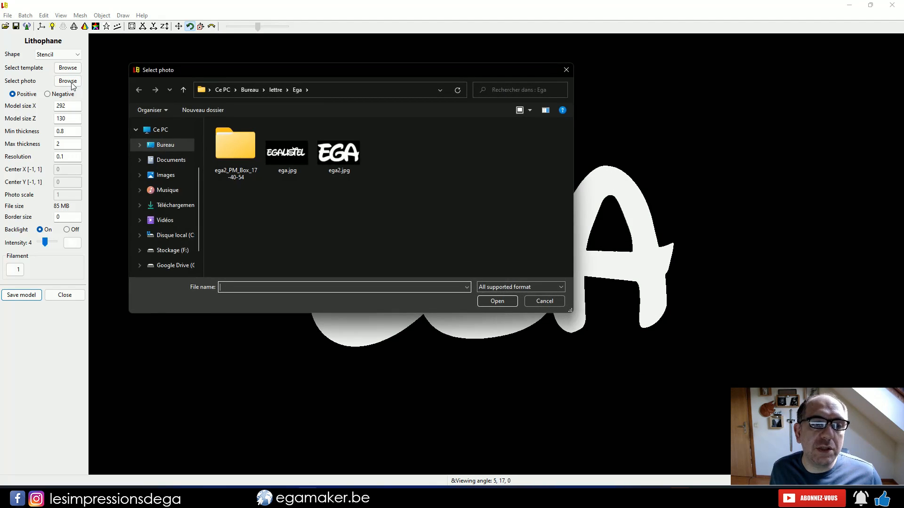
{"action": "left_click", "coordinate": [162, 176]}
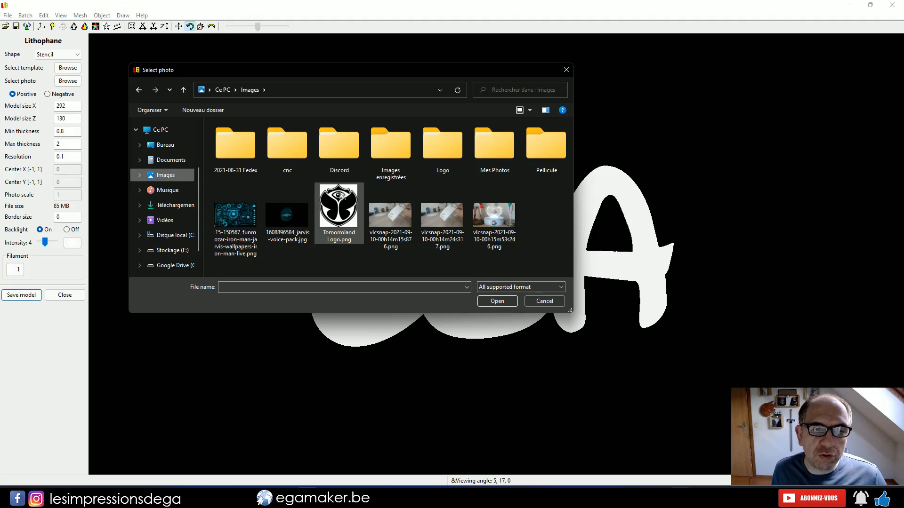
{"action": "double_click", "coordinate": [492, 157]}
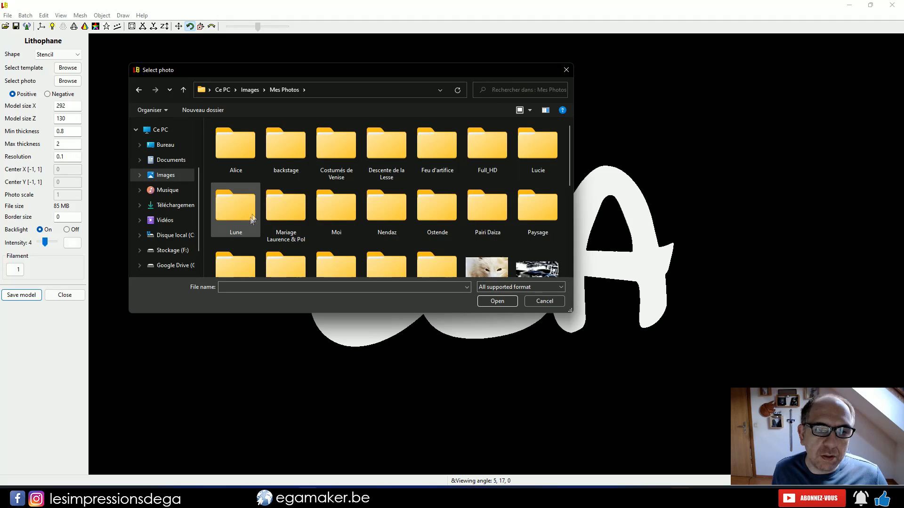
{"action": "double_click", "coordinate": [541, 219]}
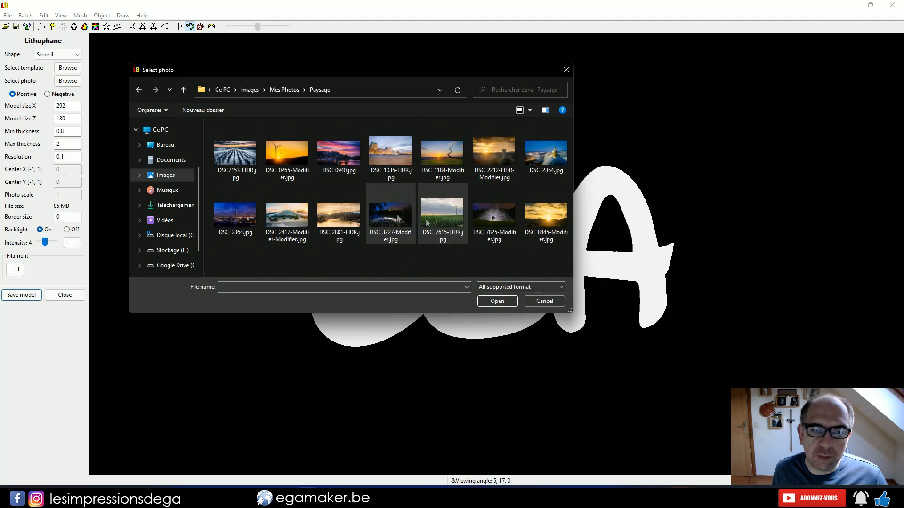
{"action": "double_click", "coordinate": [239, 159]}
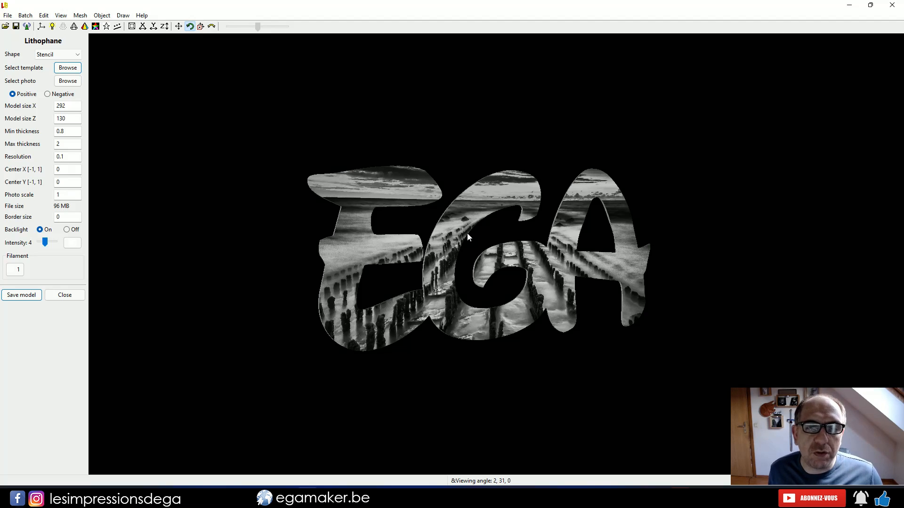
{"action": "scroll", "coordinate": [535, 268], "scroll_direction": "up", "scroll_amount": 2}
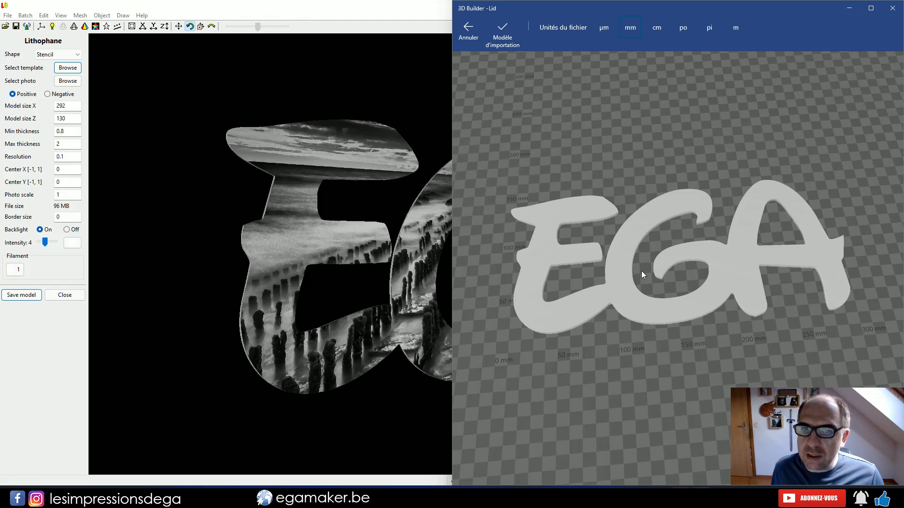
Switch to 3D Builder, check the lid's overall dimensions, and move its window out of the way
{"action": "left_click", "coordinate": [504, 35]}
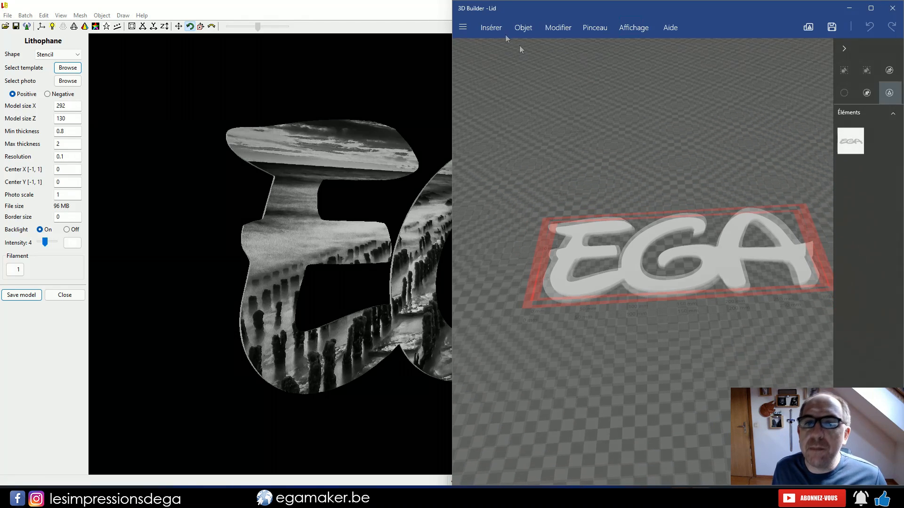
{"action": "left_click", "coordinate": [656, 270]}
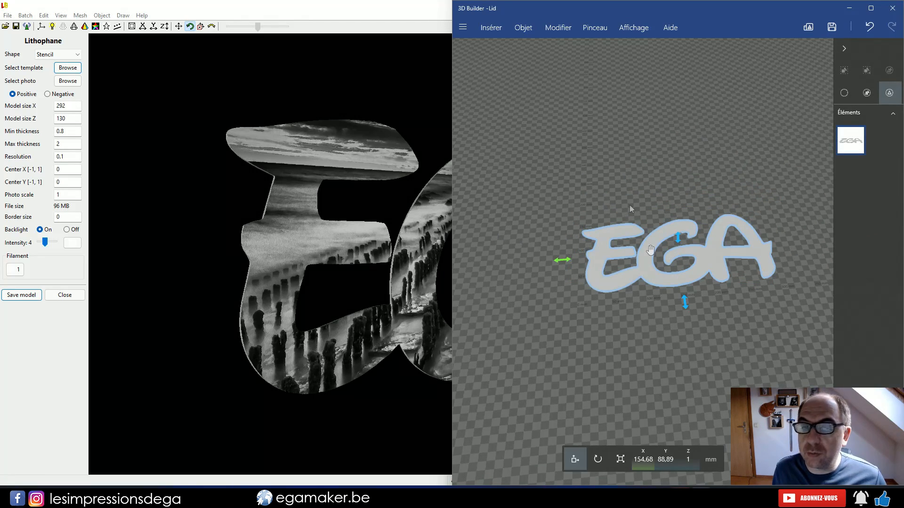
{"action": "left_click", "coordinate": [614, 464]}
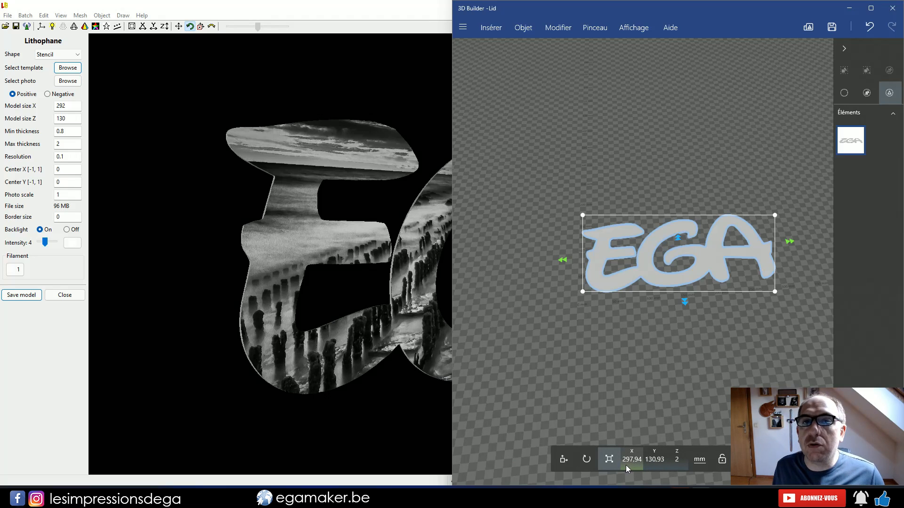
{"action": "left_click_drag", "start_coordinate": [652, 12], "coordinate": [903, 11]}
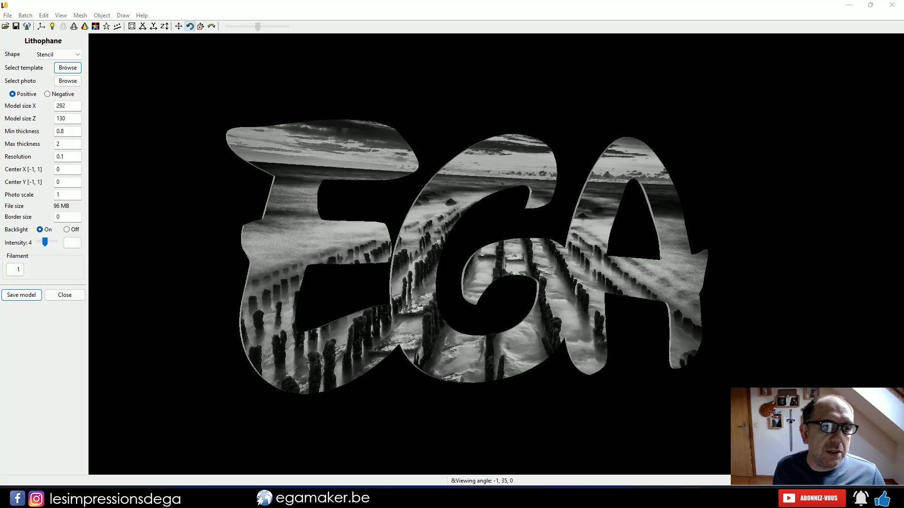
Set the lithophane's model size to 297.94 in X and 133 in Z
{"action": "left_click_drag", "start_coordinate": [63, 105], "coordinate": [75, 106]}
{"action": "type", "text": "7.94"}
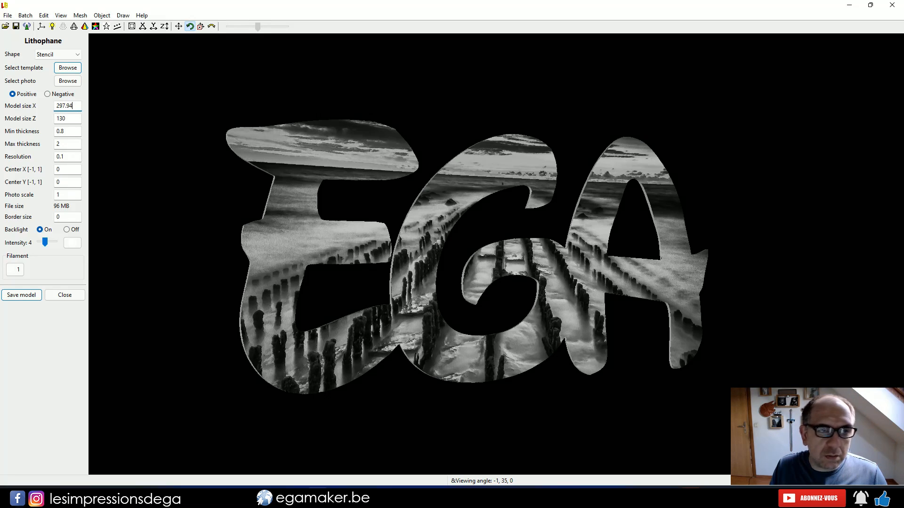
{"action": "key", "text": "Tab"}
{"action": "left_click", "coordinate": [78, 108]}
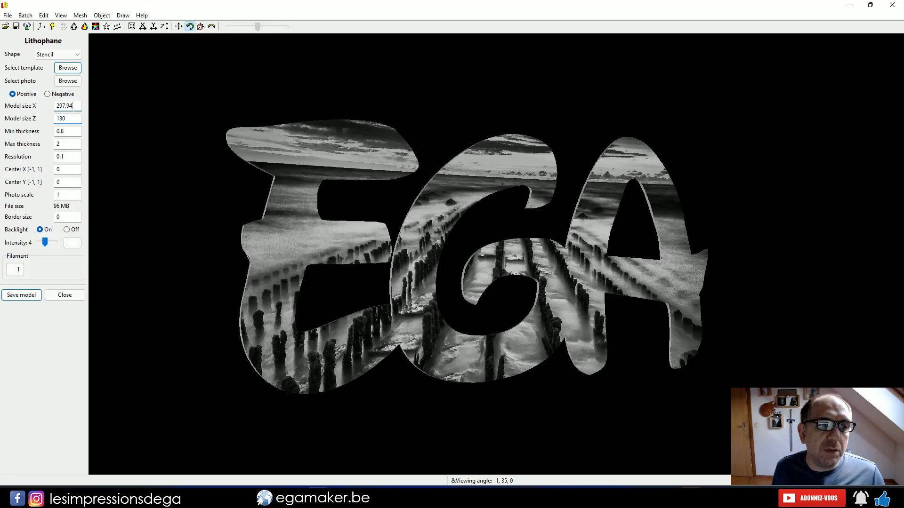
{"action": "left_click", "coordinate": [70, 119]}
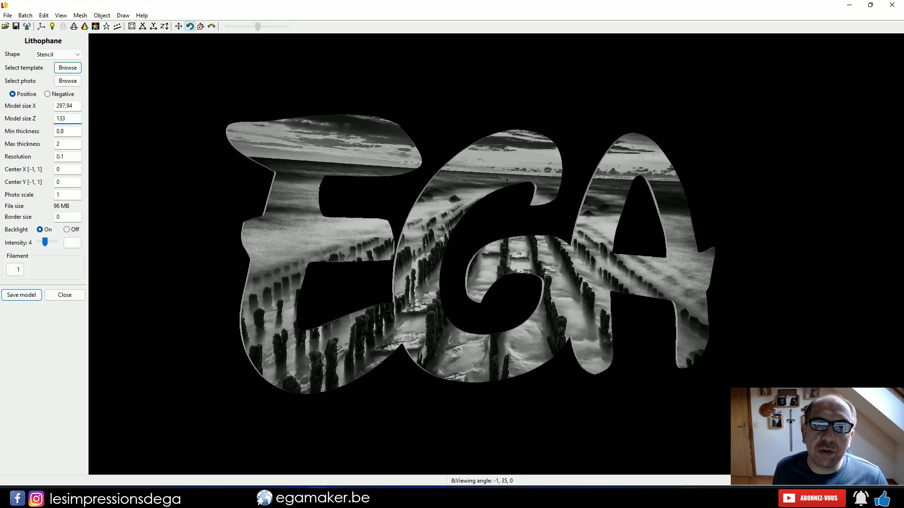
Save the lithophane model into the lettre/Ega folder on the desktop
{"action": "left_click", "coordinate": [22, 296]}
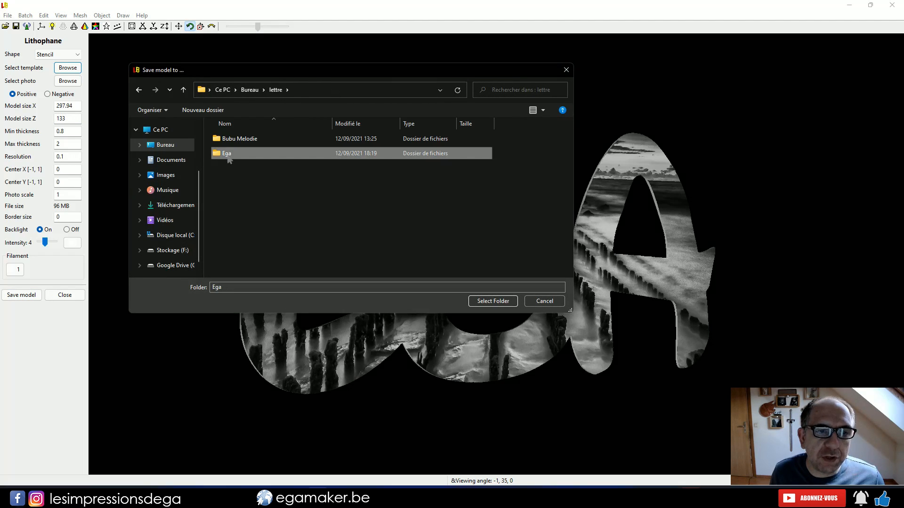
{"action": "double_click", "coordinate": [228, 153]}
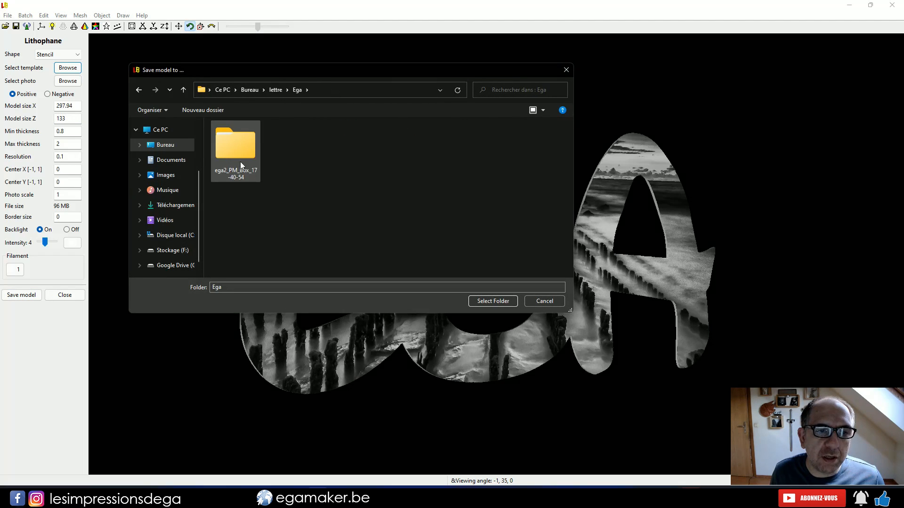
{"action": "left_click", "coordinate": [484, 301]}
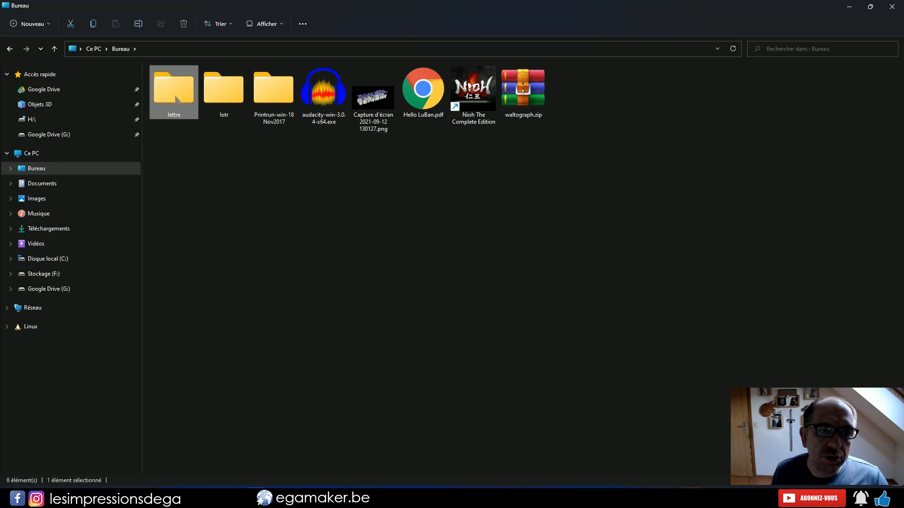
Preview the saved lithophane model from the _DSC7153_HDR_LP_Stencil_18-23-27 folder in 3D Builder, then close the preview
{"action": "double_click", "coordinate": [175, 96]}
{"action": "double_click", "coordinate": [175, 96]}
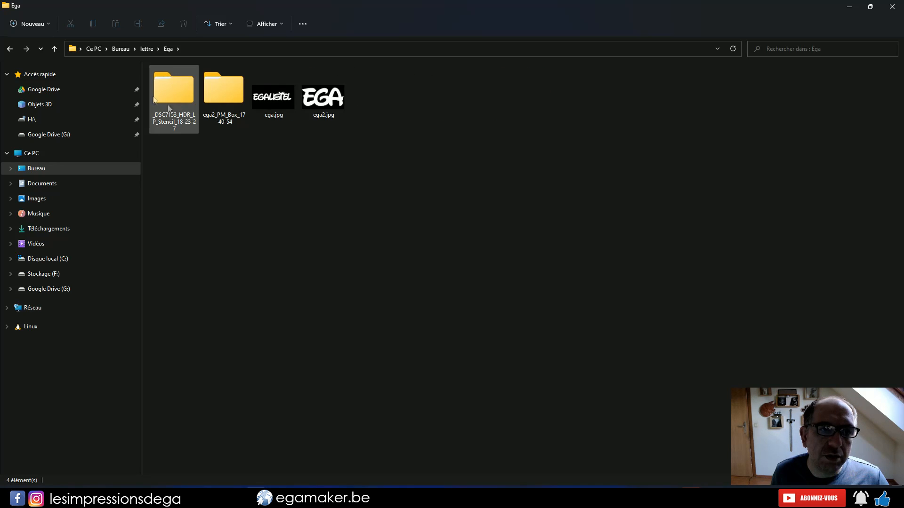
{"action": "double_click", "coordinate": [164, 93]}
{"action": "double_click", "coordinate": [171, 87]}
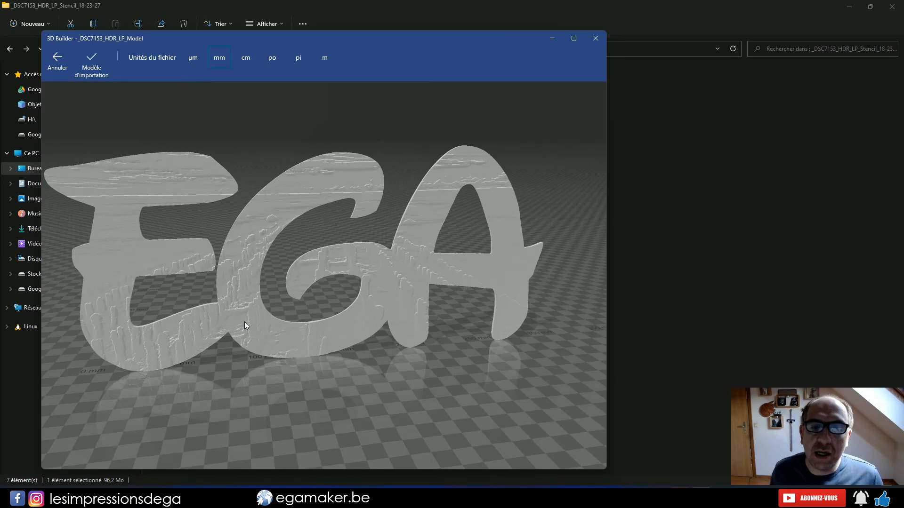
{"action": "left_click", "coordinate": [596, 38]}
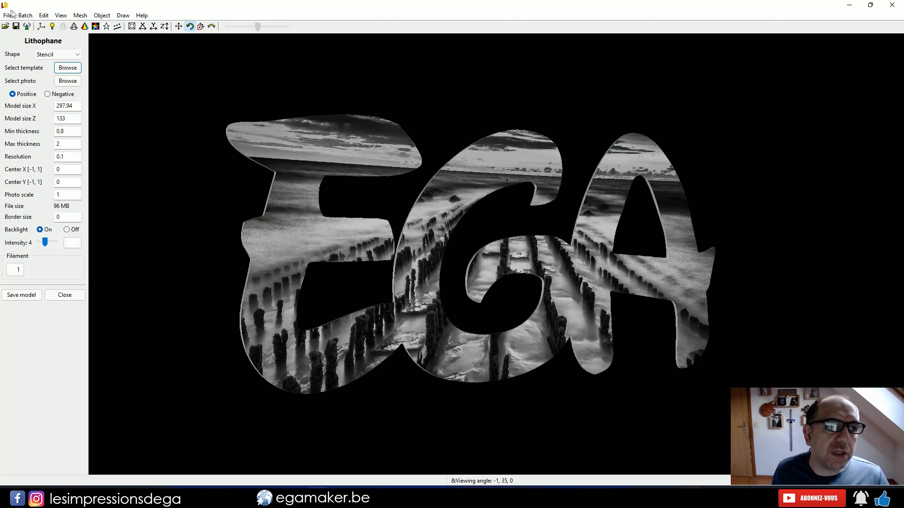
Open Lid.stl from the ega2_PM_Box_17-40-54 folder in LuBan and turn it to face the viewer
{"action": "left_click", "coordinate": [8, 15]}
{"action": "left_click", "coordinate": [11, 36]}
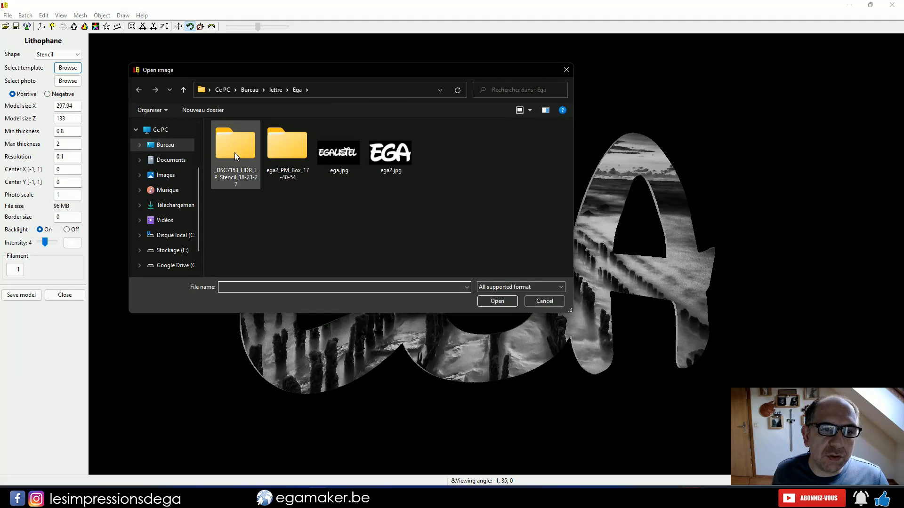
{"action": "double_click", "coordinate": [284, 139]}
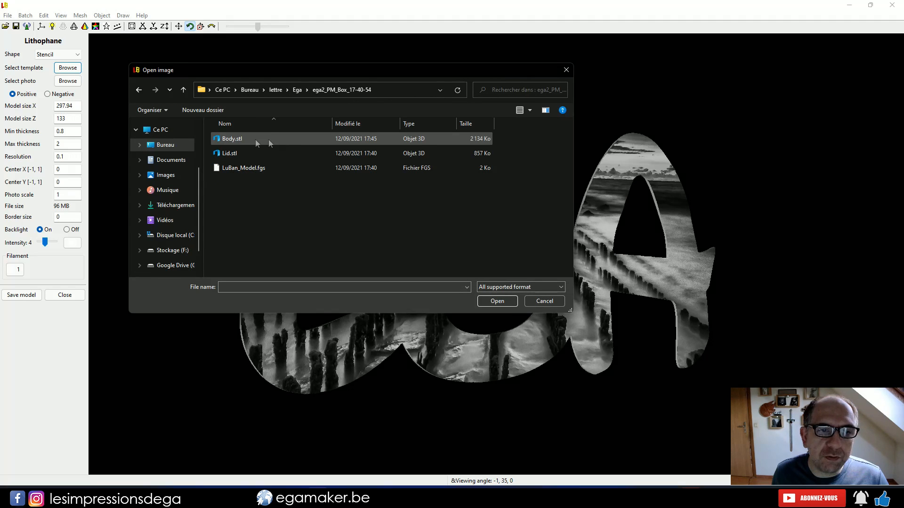
{"action": "double_click", "coordinate": [226, 154]}
{"action": "left_click_drag", "start_coordinate": [425, 221], "coordinate": [471, 211]}
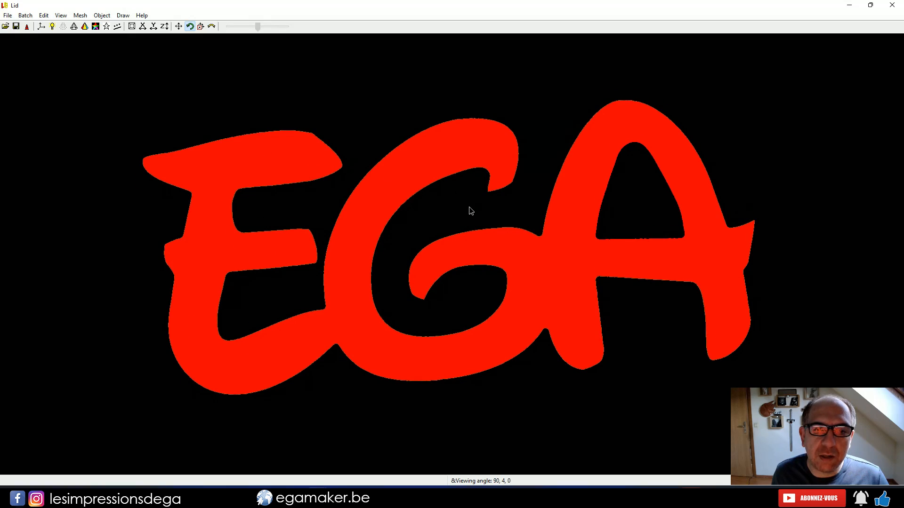
Read the lid's bounding dimensions in its mesh statistics and set its window aside
{"action": "left_click", "coordinate": [81, 16]}
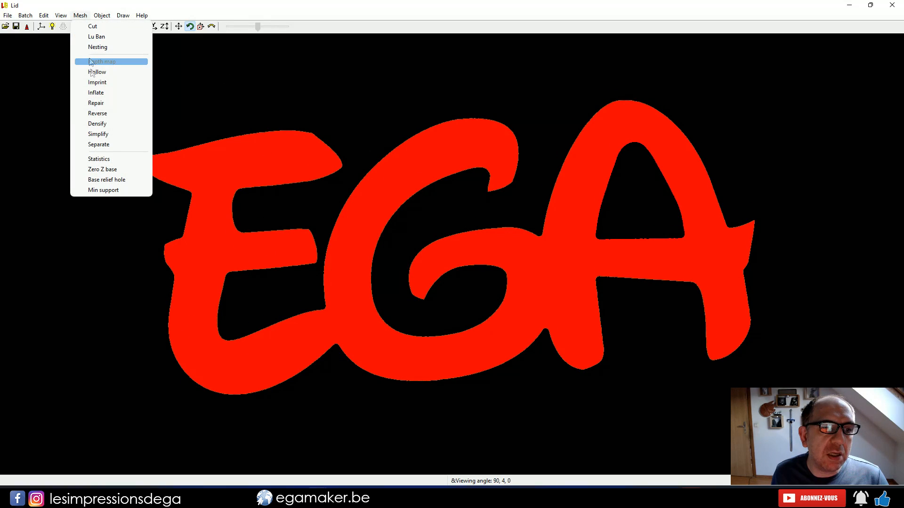
{"action": "left_click", "coordinate": [105, 162]}
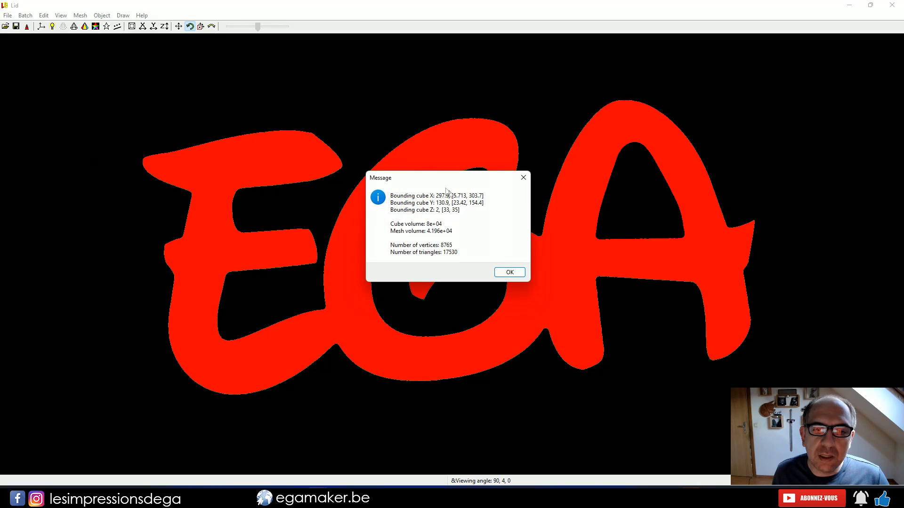
{"action": "left_click_drag", "start_coordinate": [412, 170], "coordinate": [435, 177]}
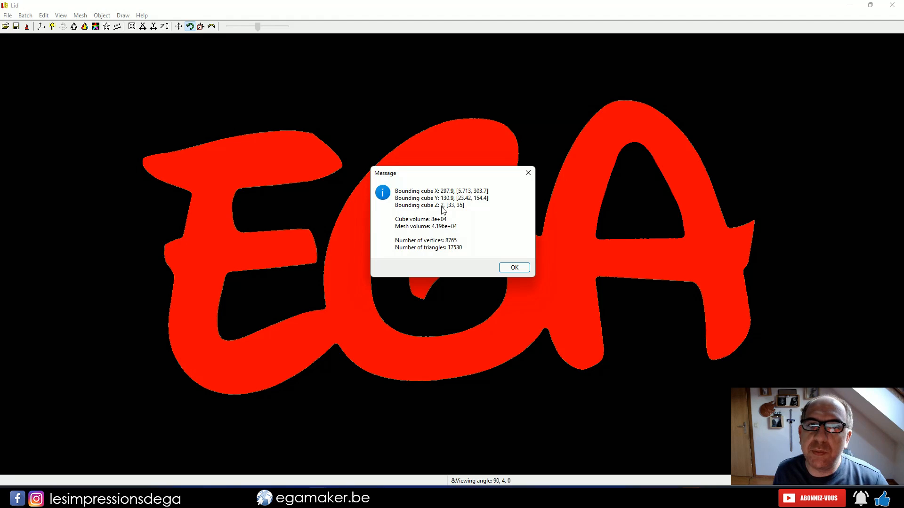
{"action": "left_click", "coordinate": [514, 267]}
{"action": "left_click_drag", "start_coordinate": [369, 10], "coordinate": [723, 170]}
{"action": "left_click", "coordinate": [848, 164]}
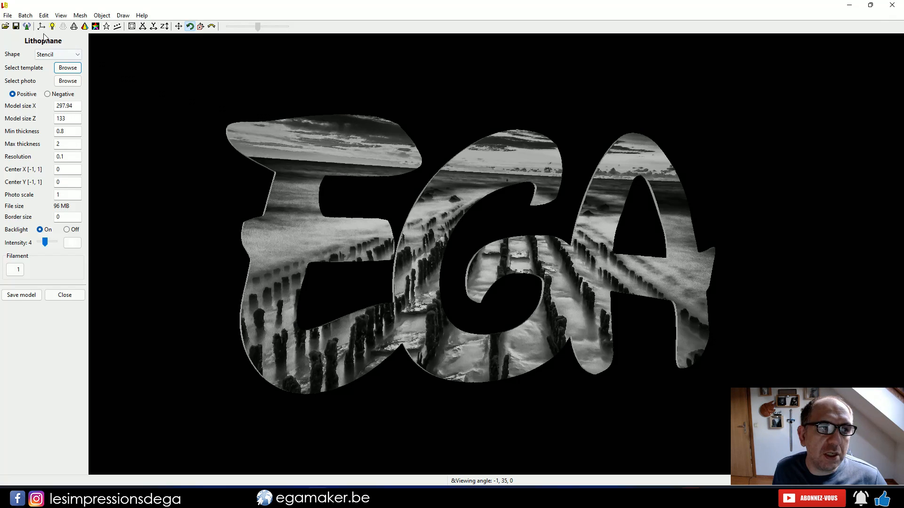
Open the _DSC7153_HDR_LP_Model lithophane from the Ega folder's _DSC7153_HDR_LP_Stencil_18-23-27 subfolder in LuBan
{"action": "left_click", "coordinate": [8, 16]}
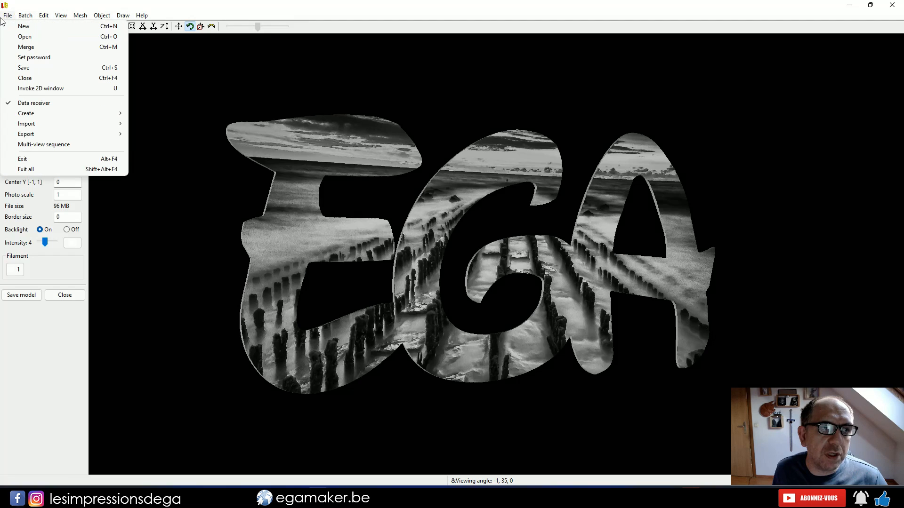
{"action": "left_click", "coordinate": [25, 37]}
{"action": "double_click", "coordinate": [225, 149]}
{"action": "double_click", "coordinate": [384, 167]}
{"action": "left_click_drag", "start_coordinate": [383, 164], "coordinate": [374, 160]}
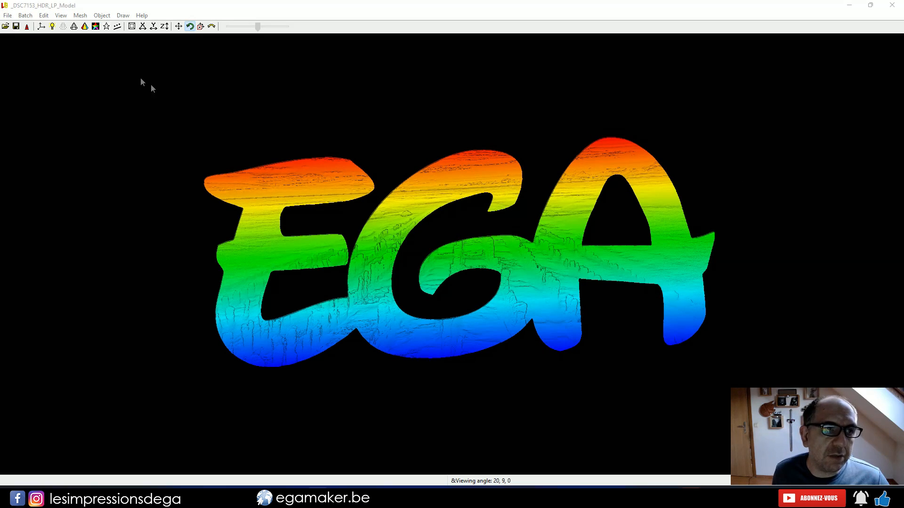
Start transforming the lithophane by size with flexible proportions and set its X size to 297.8
{"action": "left_click", "coordinate": [102, 15]}
{"action": "left_click", "coordinate": [110, 72]}
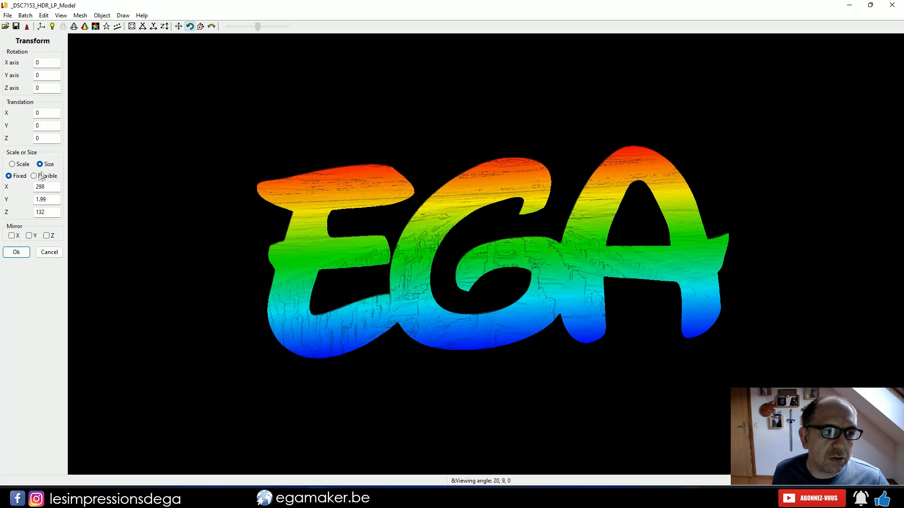
{"action": "left_click", "coordinate": [34, 176]}
{"action": "left_click", "coordinate": [43, 187]}
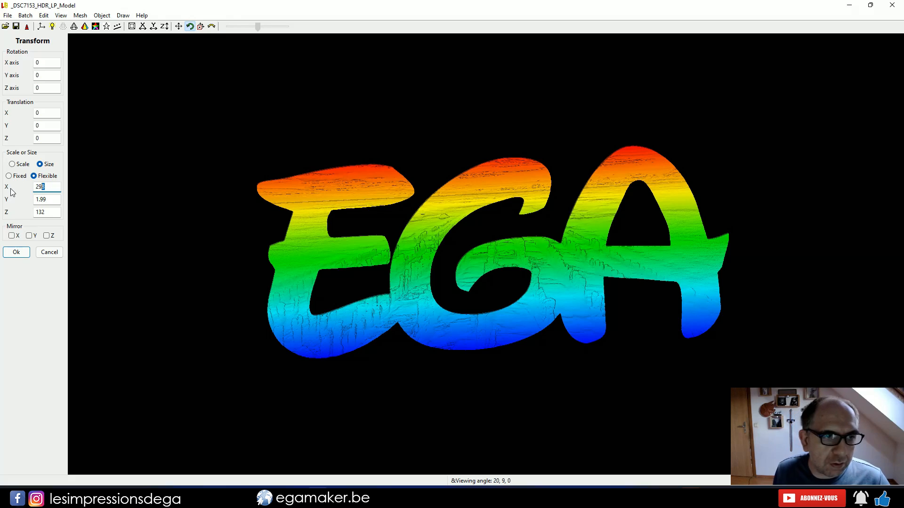
{"action": "type", "text": "7.9"}
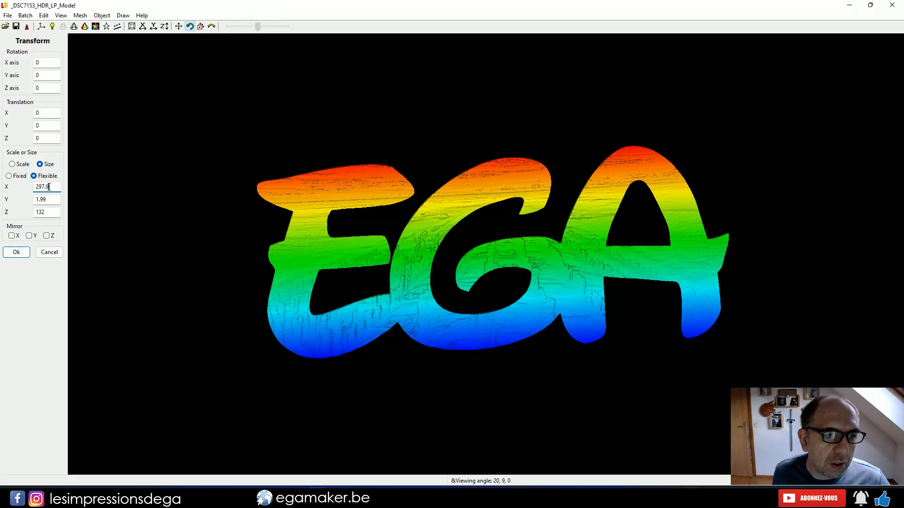
{"action": "left_click_drag", "start_coordinate": [48, 187], "coordinate": [45, 187]}
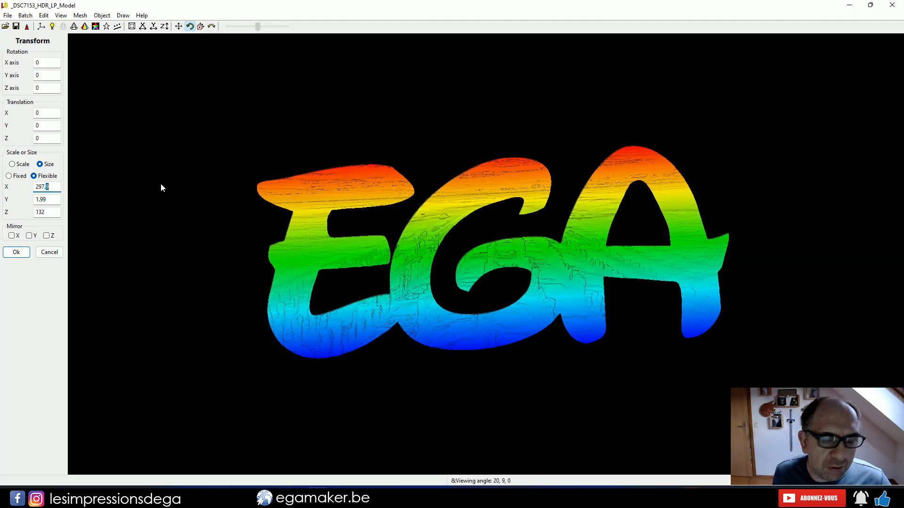
{"action": "type", "text": "8"}
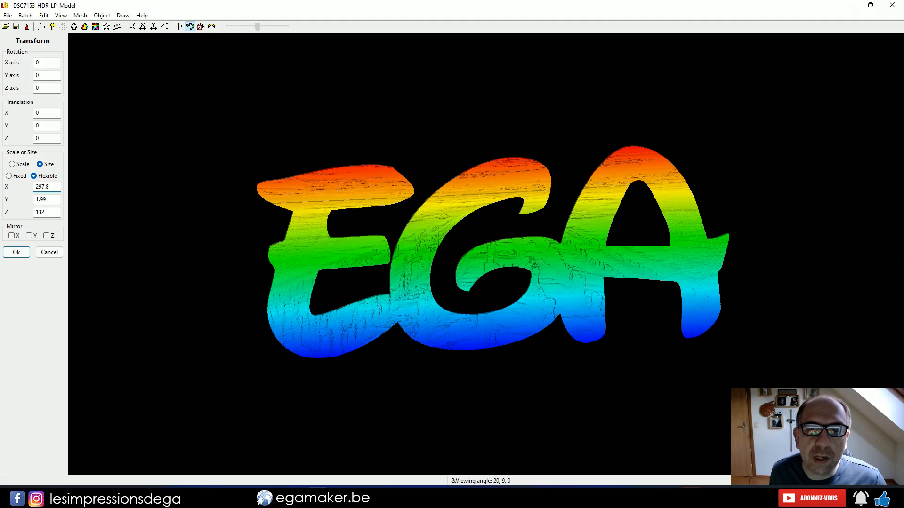
Set the lithophane's Y size to 2 and its Z size to 130.9
{"action": "left_click_drag", "start_coordinate": [304, 251], "coordinate": [451, 260]}
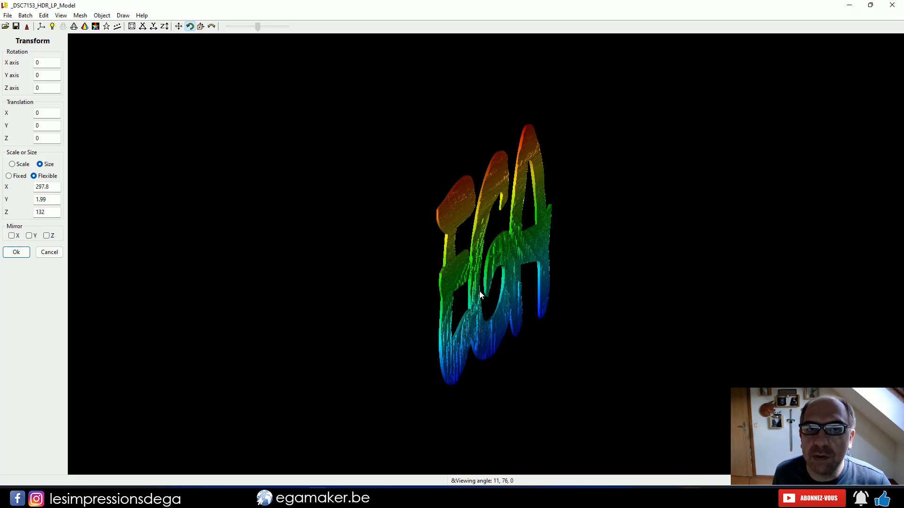
{"action": "left_click_drag", "start_coordinate": [479, 291], "coordinate": [408, 282]}
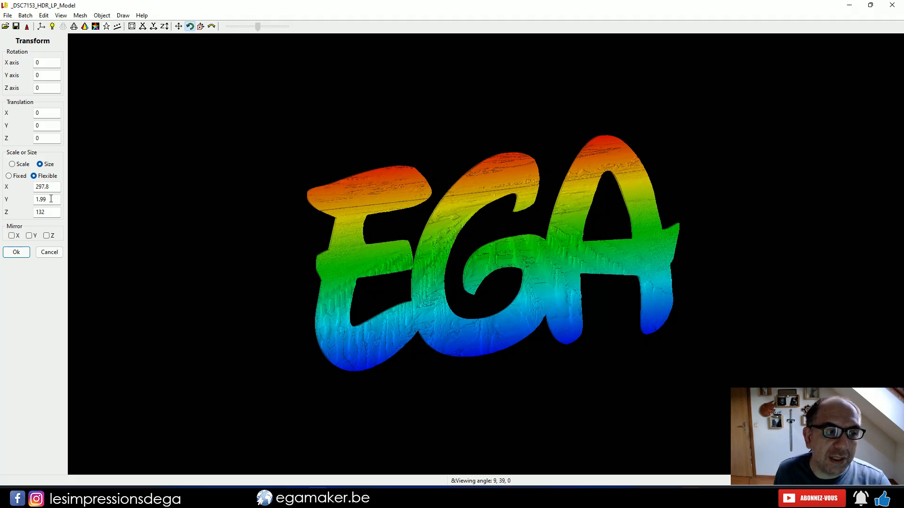
{"action": "left_click_drag", "start_coordinate": [51, 199], "coordinate": [31, 202]}
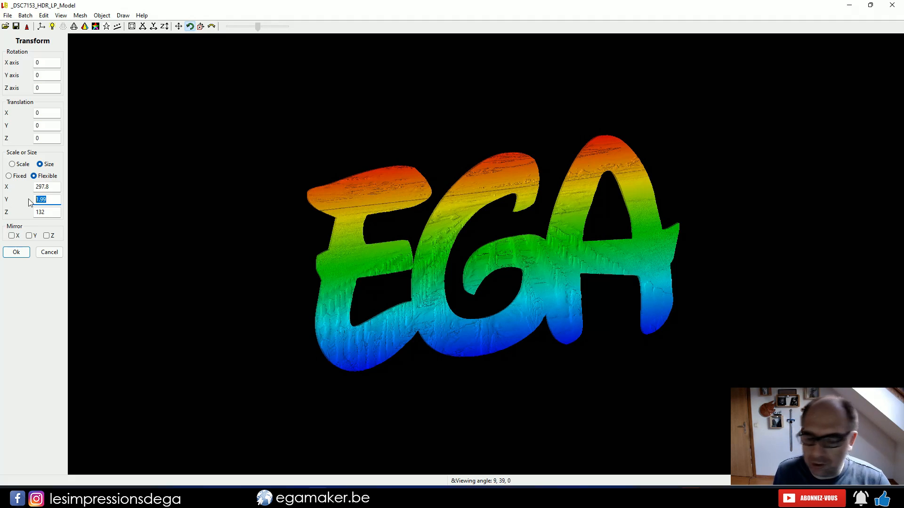
{"action": "type", "text": "2"}
{"action": "key", "text": "Tab"}
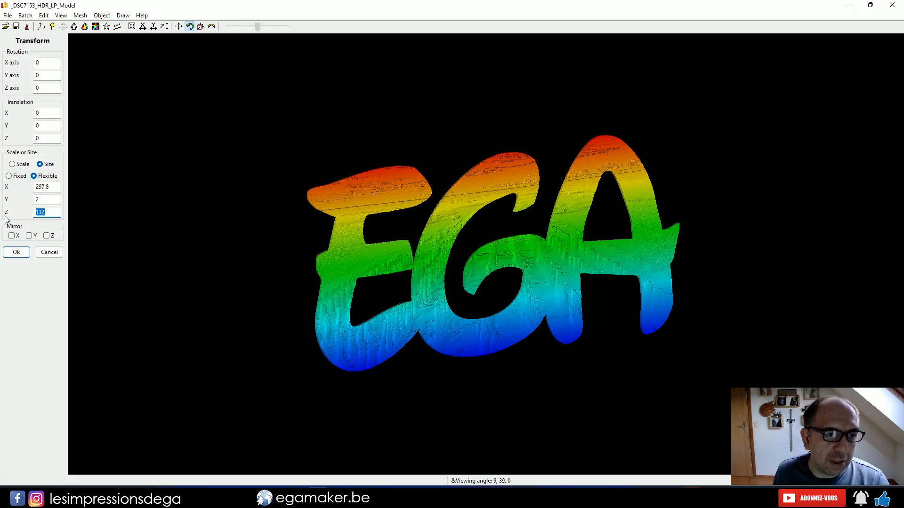
{"action": "type", "text": "130."}
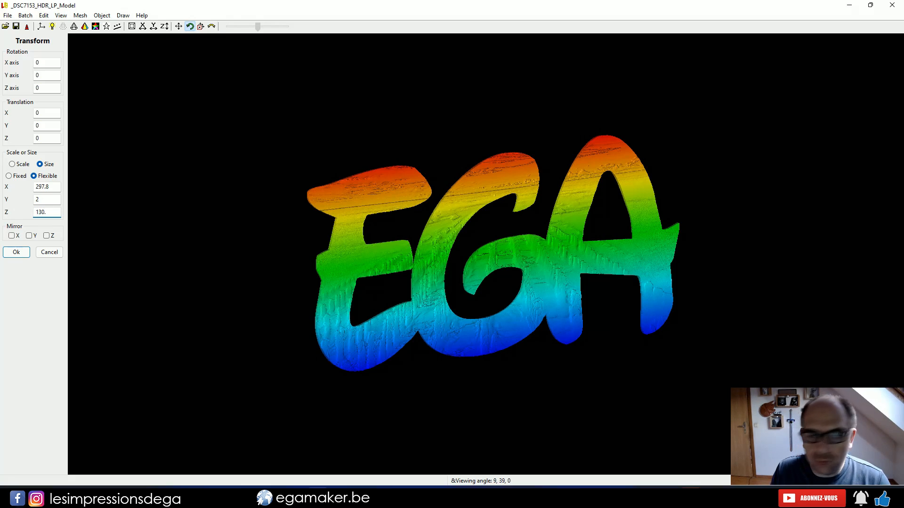
{"action": "type", "text": "9"}
{"action": "left_click", "coordinate": [53, 187]}
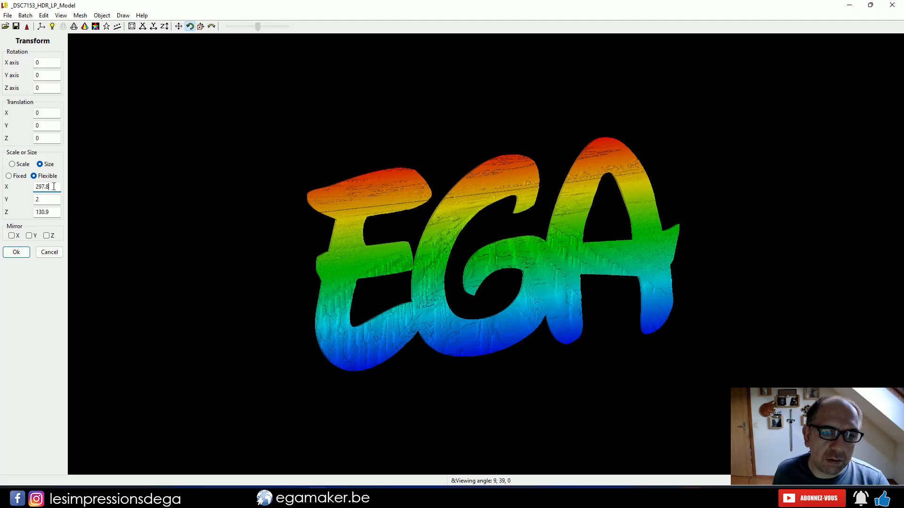
Recheck the lid's mesh statistics to compare its bounding dimensions with the lithophane's entered sizes
{"action": "left_click_drag", "start_coordinate": [426, 275], "coordinate": [383, 281]}
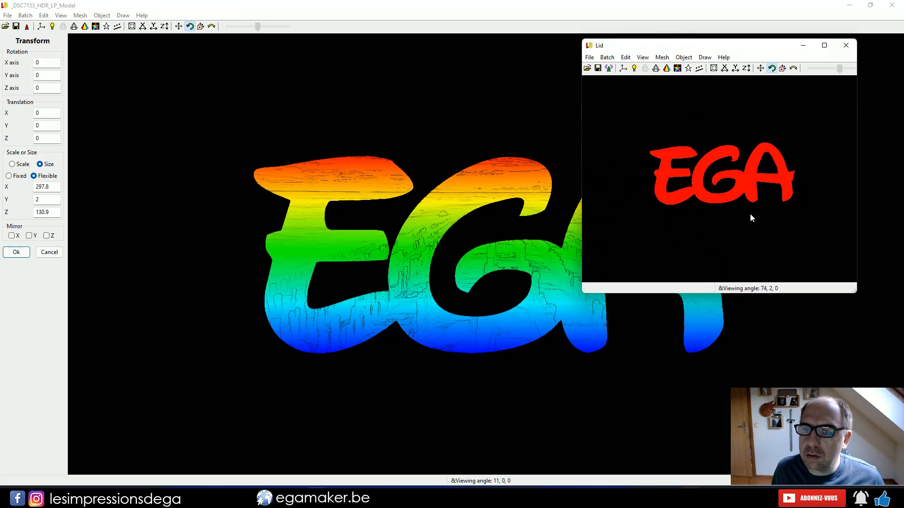
{"action": "left_click", "coordinate": [661, 57]}
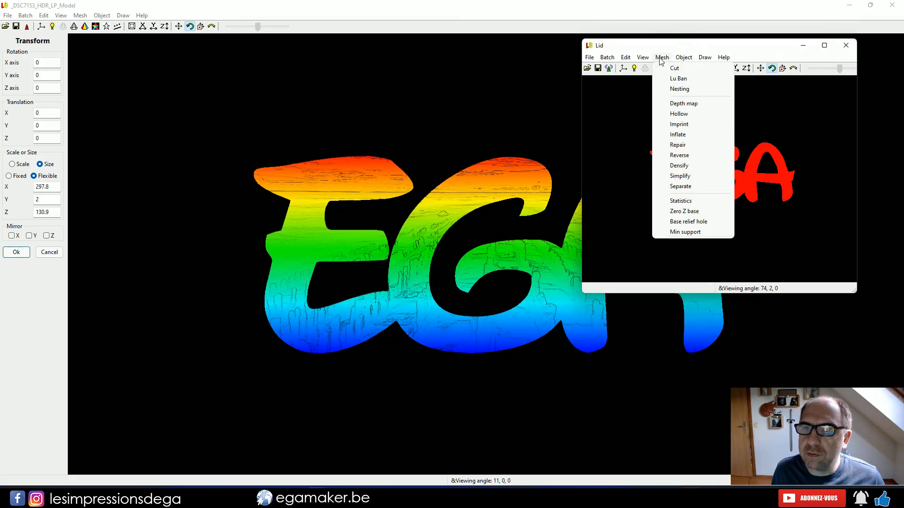
{"action": "left_click", "coordinate": [680, 201]}
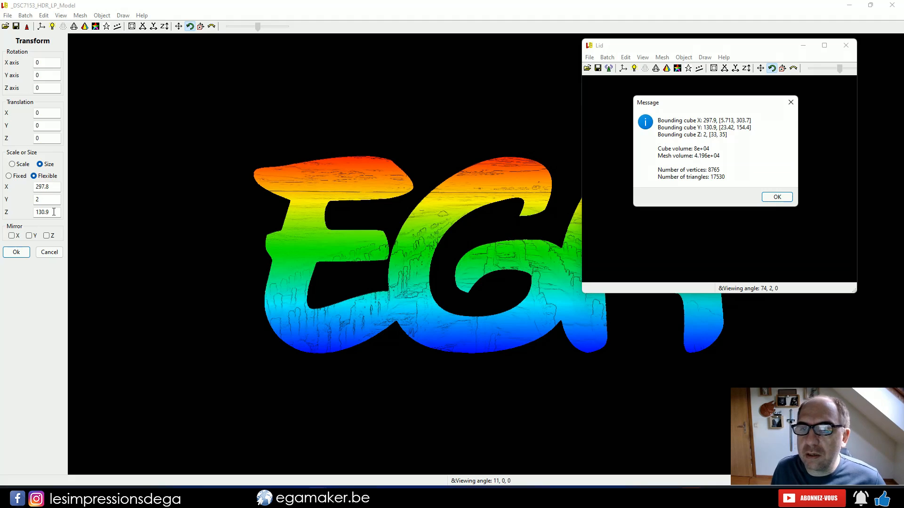
Export the resized lithophane as the STL file _DSC7153_HDR_LP_Model.stl into the _DSC7153_HDR_LP_Stencil_18-23-27 folder
{"action": "left_click", "coordinate": [53, 212]}
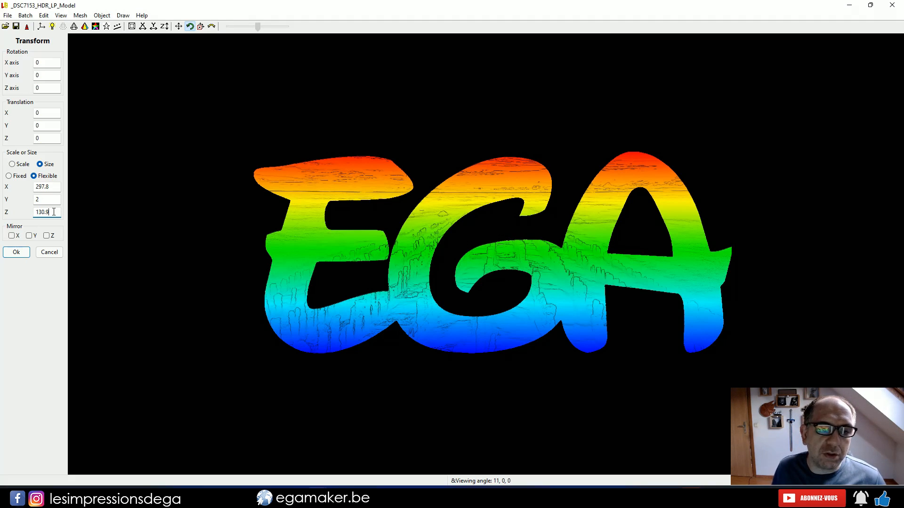
{"action": "left_click", "coordinate": [8, 15]}
{"action": "mouse_move", "coordinate": [73, 135]}
{"action": "left_click", "coordinate": [148, 196]}
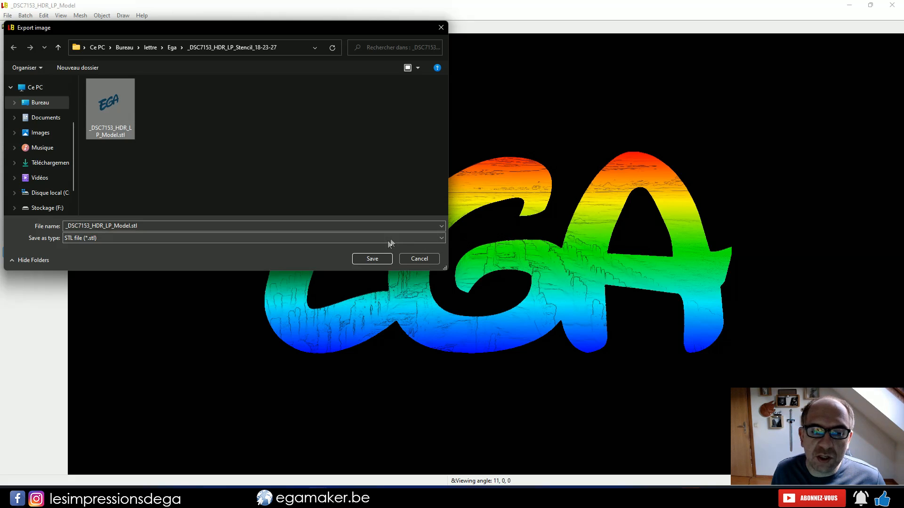
{"action": "left_click", "coordinate": [371, 259]}
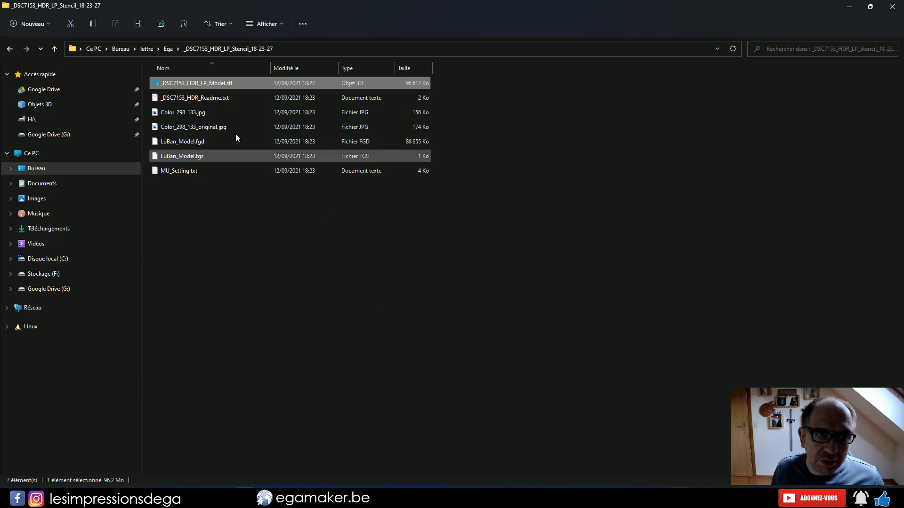
Enlarge the stencil folder's file thumbnails and view the image Color_298_133_original.jpg, closing it when done
{"action": "scroll", "coordinate": [174, 109], "scroll_direction": "up", "scroll_amount": 2, "text": "ctrl"}
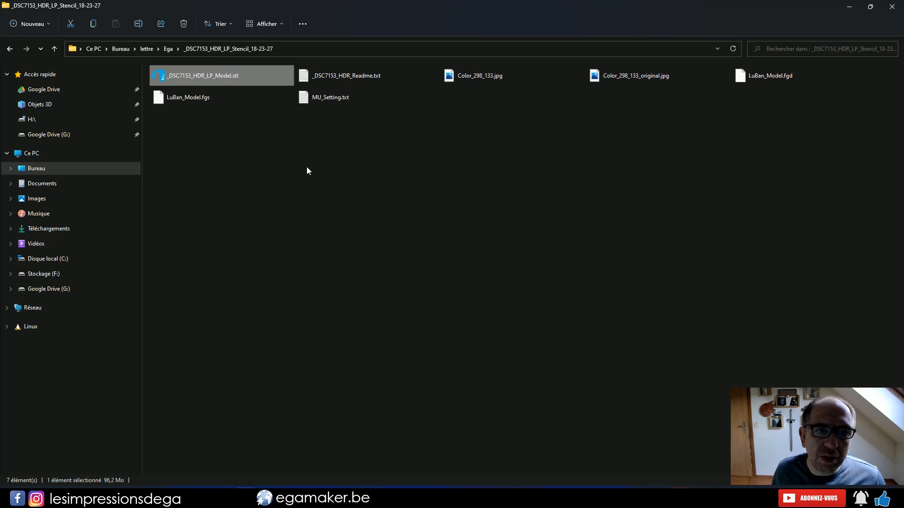
{"action": "scroll", "coordinate": [306, 167], "scroll_direction": "up", "scroll_amount": 3, "text": "ctrl"}
{"action": "scroll", "coordinate": [434, 260], "scroll_direction": "up", "scroll_amount": 1, "text": "ctrl"}
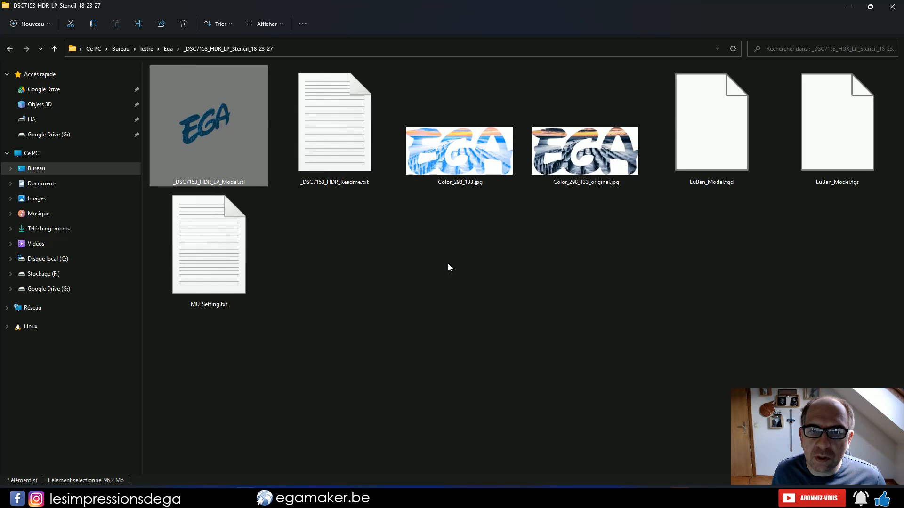
{"action": "left_click", "coordinate": [569, 160]}
{"action": "double_click", "coordinate": [569, 159]}
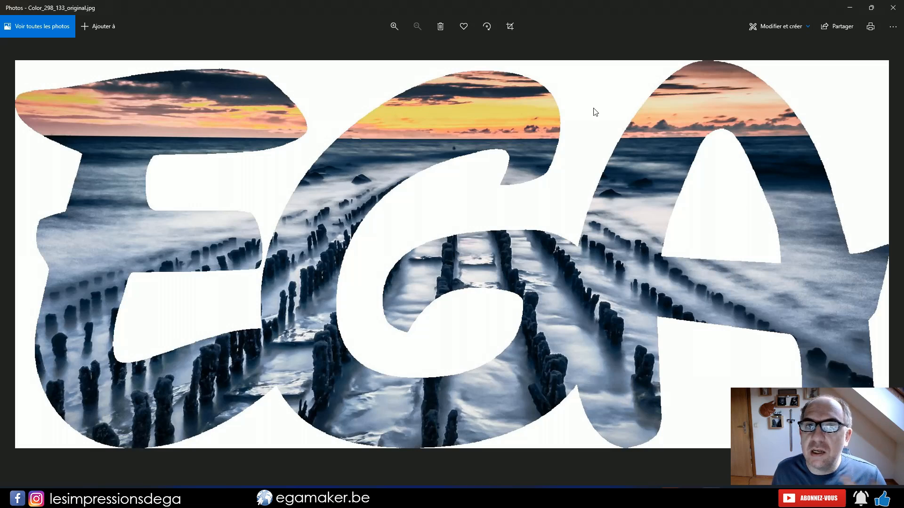
{"action": "left_click", "coordinate": [893, 7]}
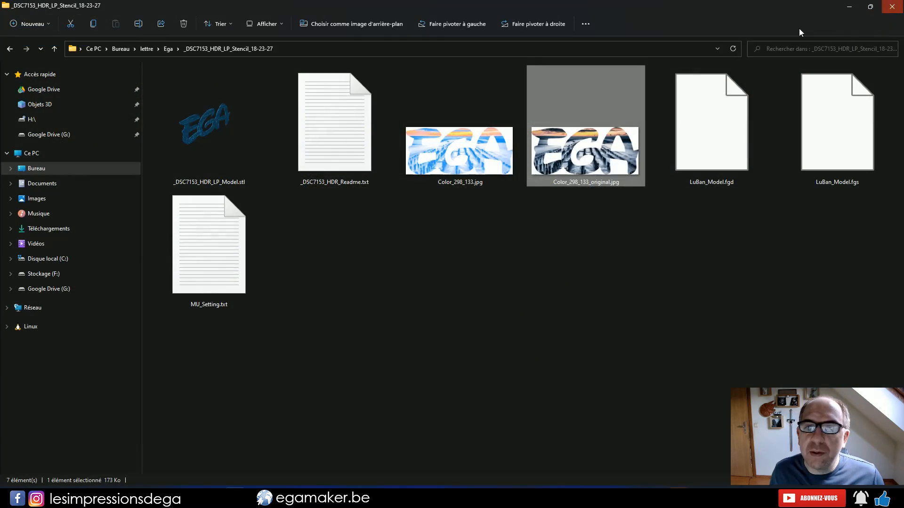
View the lightened colour image Color_298_133.jpg from the stencil folder and close it
{"action": "left_click", "coordinate": [438, 170]}
{"action": "double_click", "coordinate": [438, 169]}
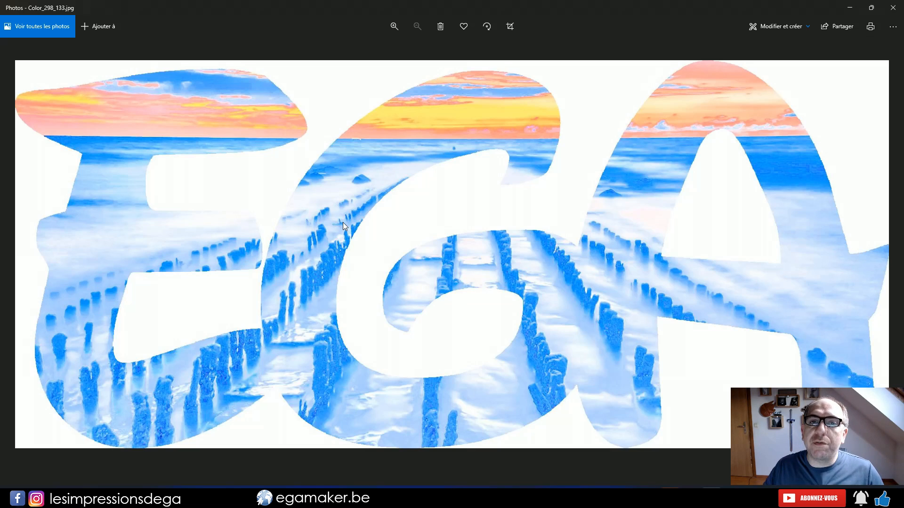
{"action": "left_click", "coordinate": [893, 8]}
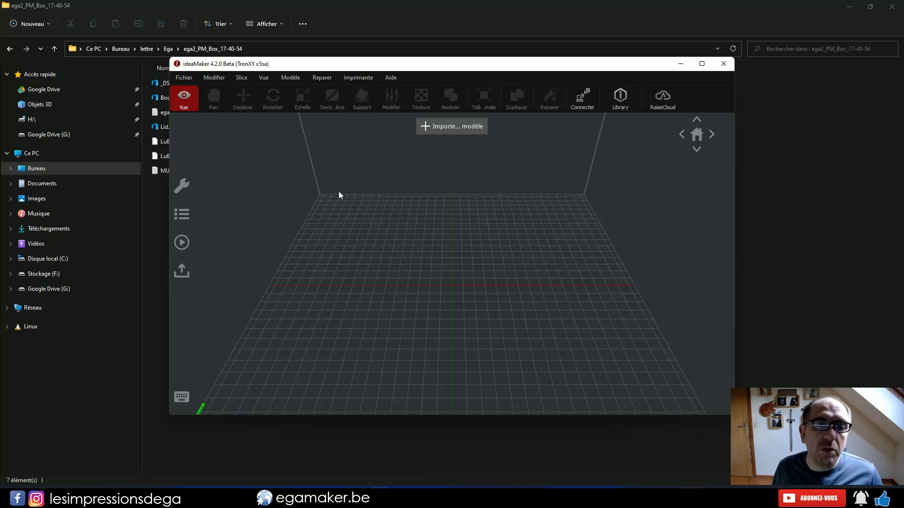
In ideaMaker, import the pierced EGA letter box body from the lettre > Ega folder on the desktop
{"action": "left_click", "coordinate": [462, 129]}
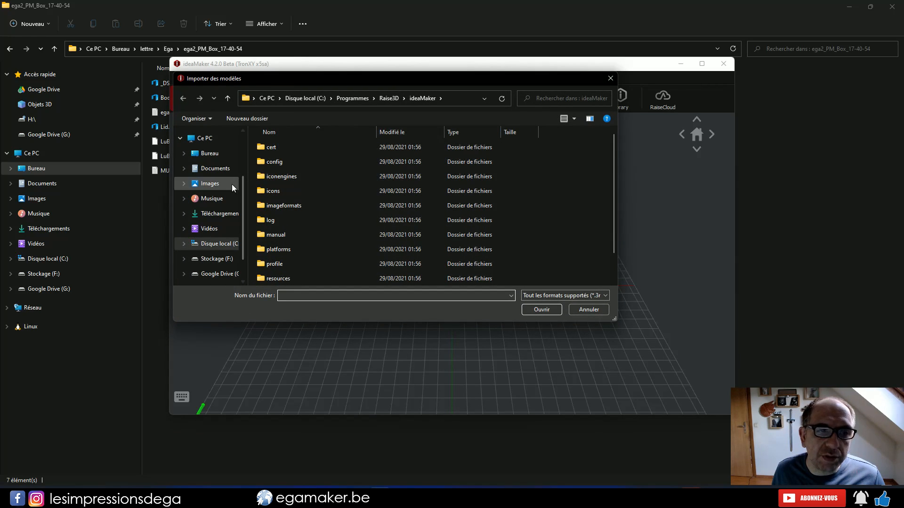
{"action": "left_click", "coordinate": [203, 156]}
{"action": "double_click", "coordinate": [286, 150]}
{"action": "left_click", "coordinate": [276, 163]}
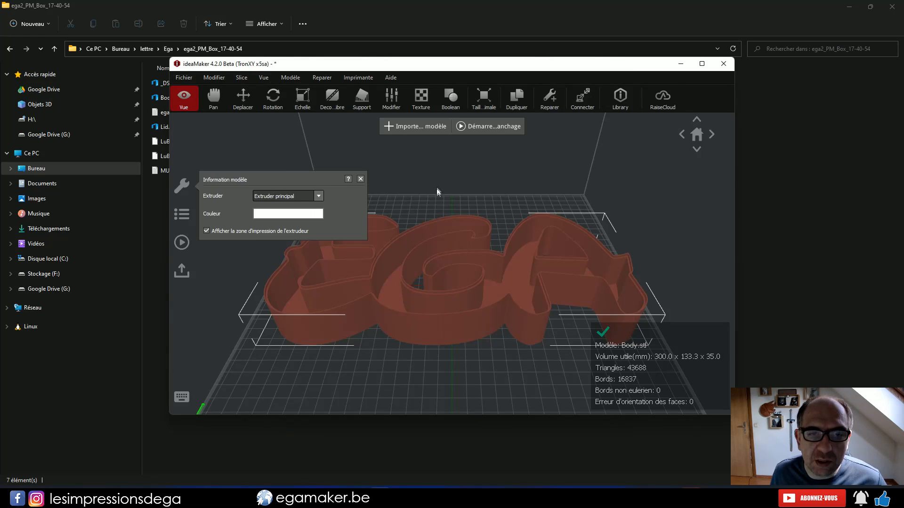
{"action": "left_click", "coordinate": [434, 190]}
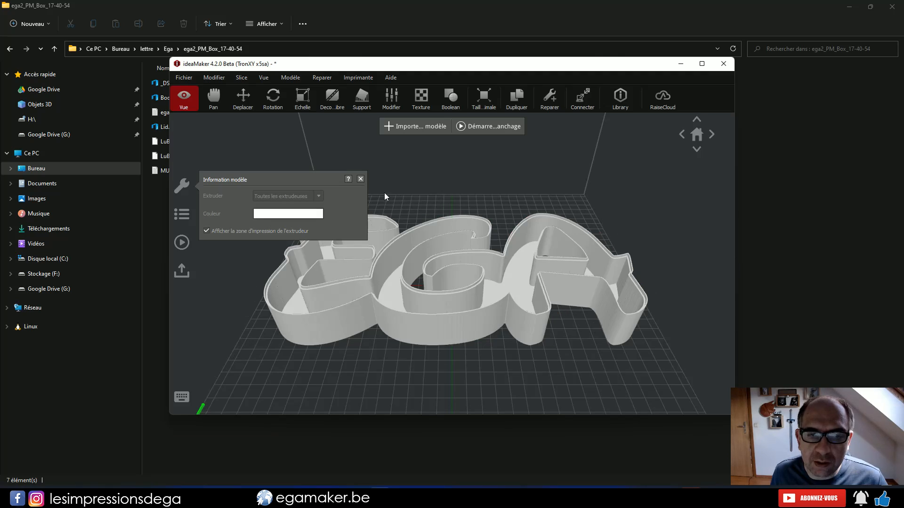
Dismiss the model information, maximize the ideaMaker window and inspect the imported letter box from above
{"action": "left_click", "coordinate": [361, 179]}
{"action": "left_click_drag", "start_coordinate": [414, 208], "coordinate": [438, 244]}
{"action": "left_click", "coordinate": [702, 64]}
{"action": "left_click_drag", "start_coordinate": [463, 216], "coordinate": [436, 378]}
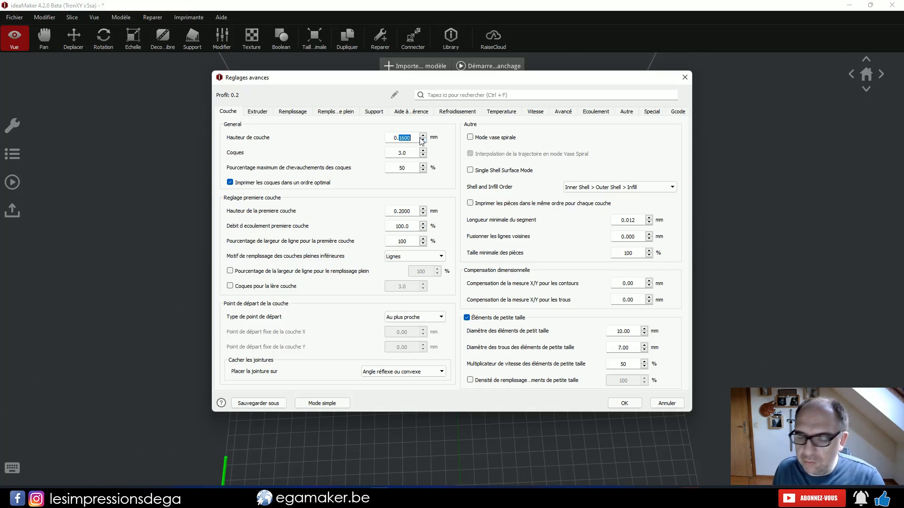
Open the layer settings in the advanced settings of the 0.2 slicing profile
{"action": "type", "text": "2000"}
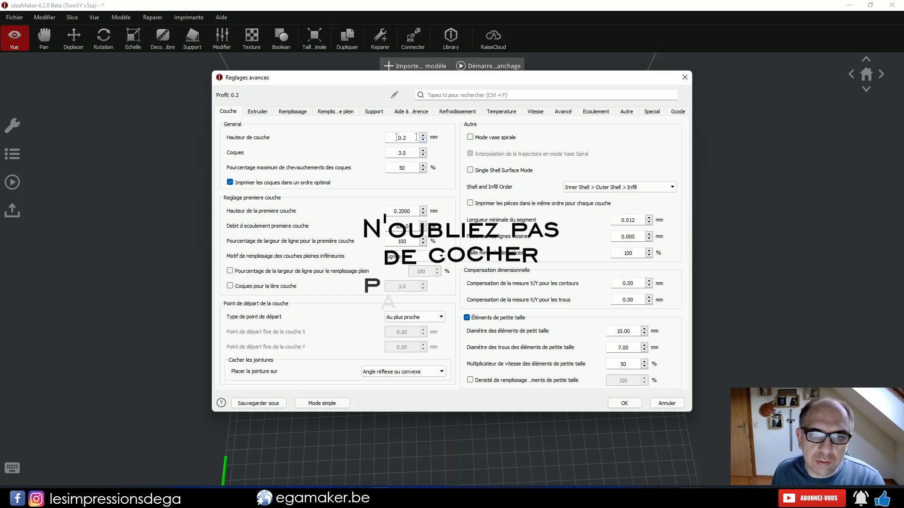